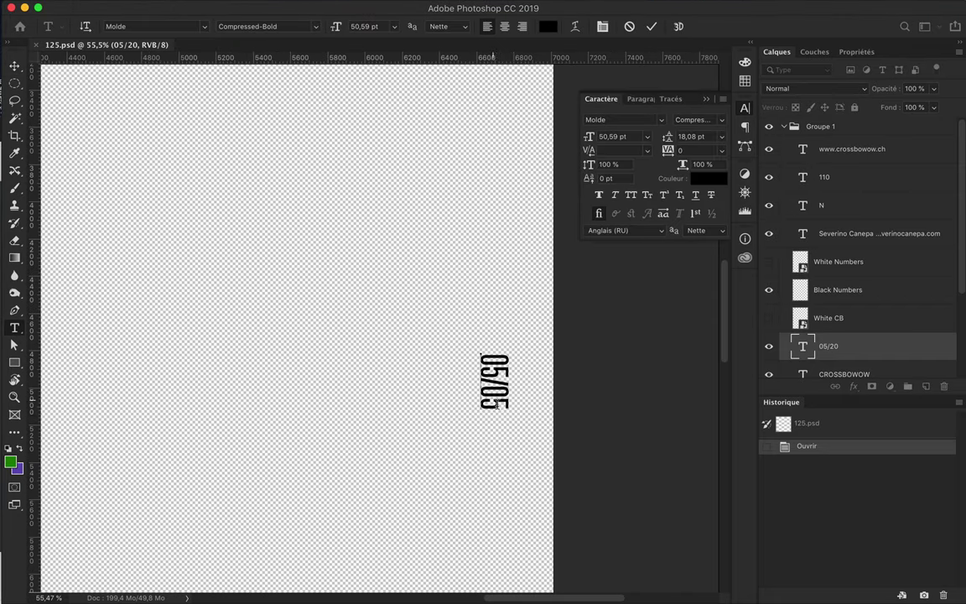
Step: Change the poster number from N°110 to N°125 and fit the whole poster in view
{"action": "type", "text": "25"}
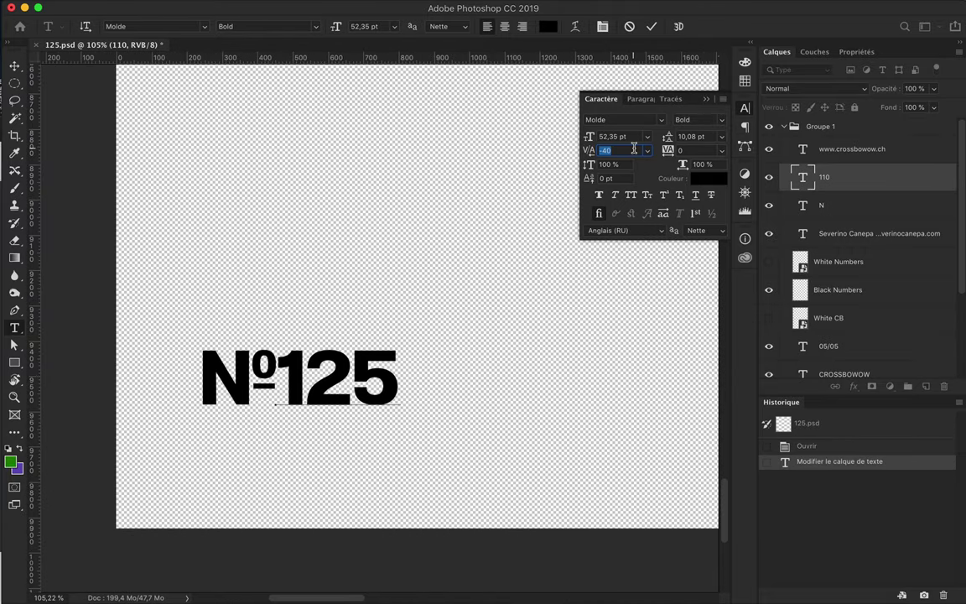
{"action": "key", "text": "ctrl+Return"}
{"action": "key", "text": "Left"}
{"action": "key", "text": "ctrl+0"}
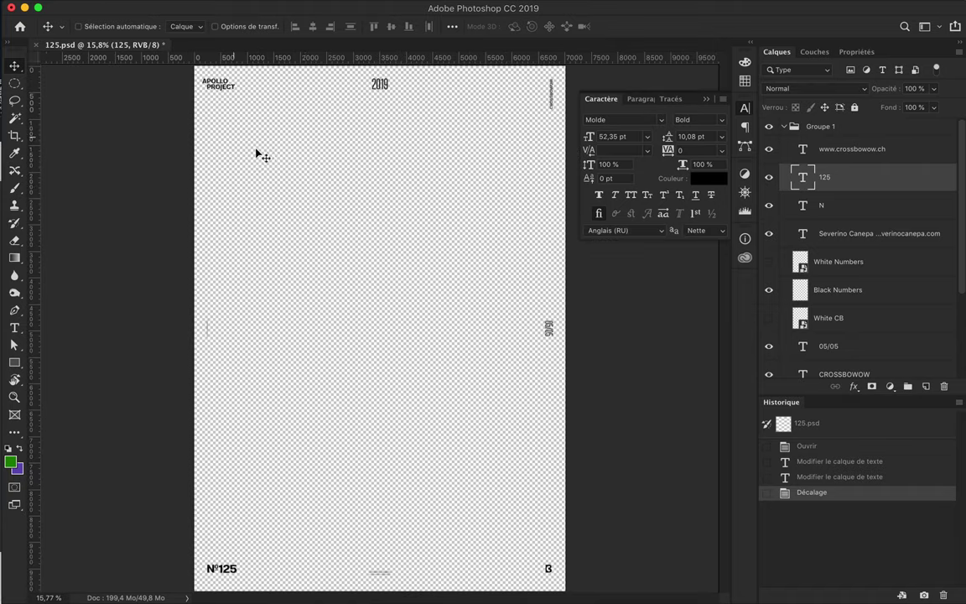
Step: Fill the background shape with near-white #fbfbfb
{"action": "left_click", "coordinate": [784, 126]}
{"action": "double_click", "coordinate": [789, 150]}
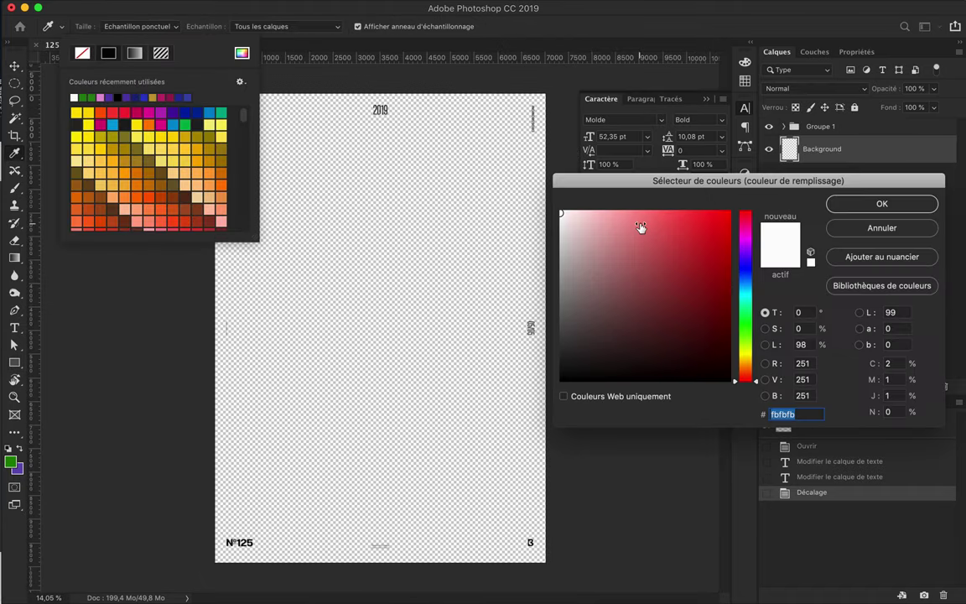
{"action": "key", "text": "Return"}
{"action": "left_click_drag", "start_coordinate": [547, 90], "coordinate": [159, 533]}
{"action": "key", "text": "v"}
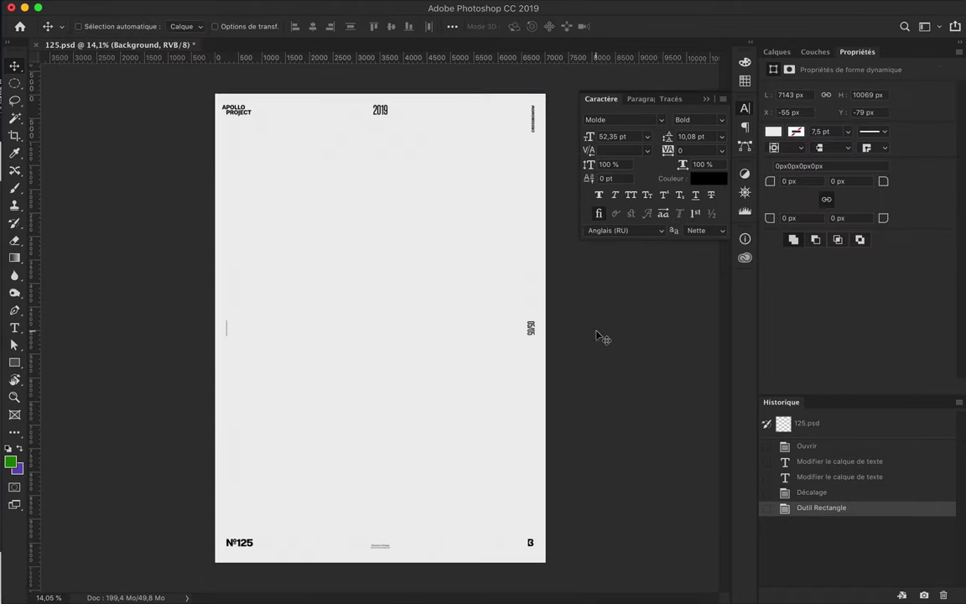
Step: Open Apollo-Hand.psd and Apollo-Skull.psd from the Apollo Picture folder
{"action": "left_click", "coordinate": [285, 110]}
{"action": "left_click", "coordinate": [437, 88]}
{"action": "left_click", "coordinate": [445, 143]}
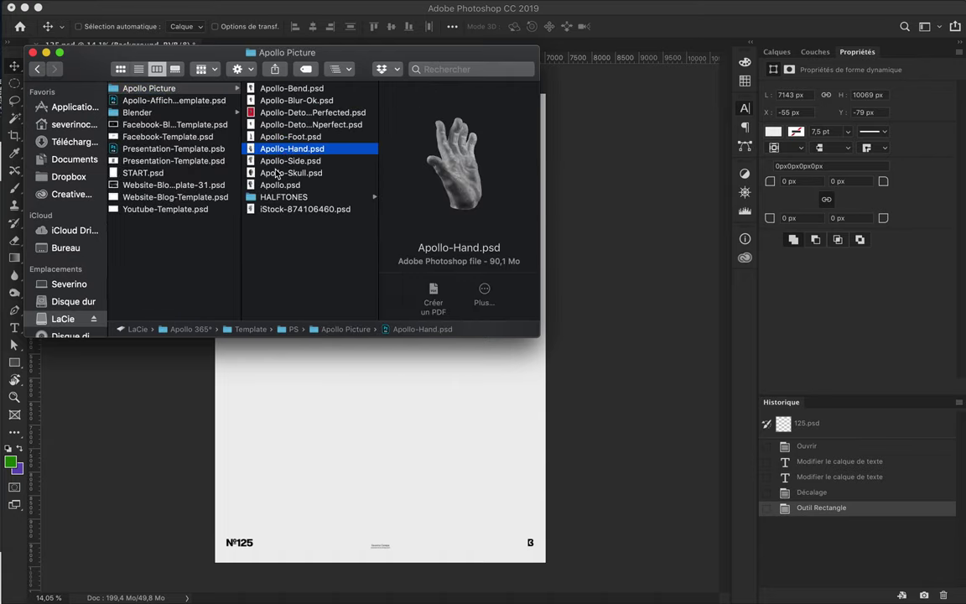
{"action": "left_click_drag", "start_coordinate": [291, 147], "coordinate": [280, 170]}
{"action": "mouse_move", "coordinate": [347, 137]}
{"action": "left_mouse_down"}
{"action": "mouse_move", "coordinate": [362, 168]}
{"action": "mouse_move", "coordinate": [369, 243]}
{"action": "left_mouse_up"}
{"action": "left_click", "coordinate": [333, 45]}
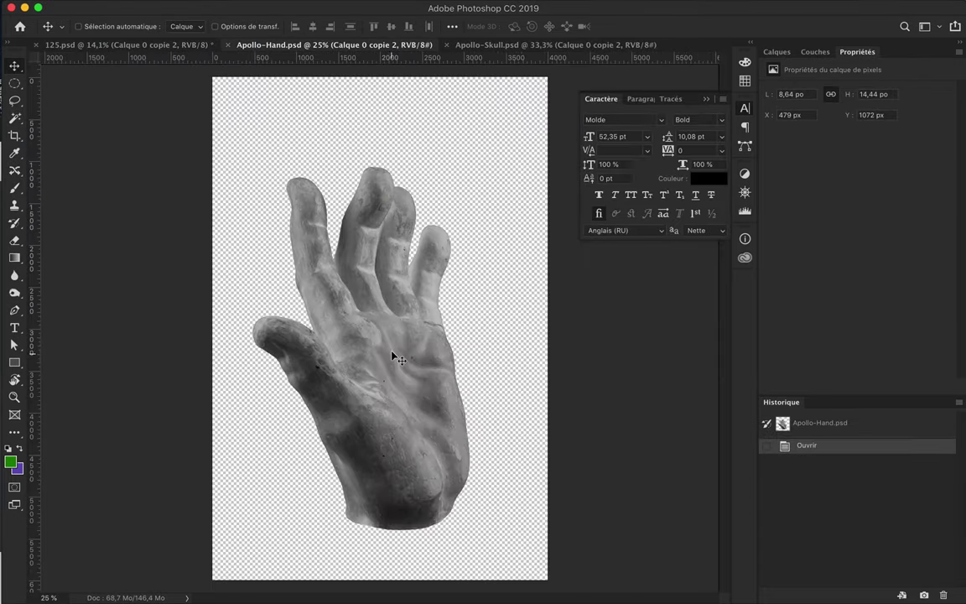
Step: Bring the hand into 125.psd and merge a desaturating Hue/Saturation layer into the image
{"action": "left_click_drag", "start_coordinate": [351, 314], "coordinate": [367, 411]}
{"action": "left_click", "coordinate": [777, 52]}
{"action": "left_click", "coordinate": [890, 386]}
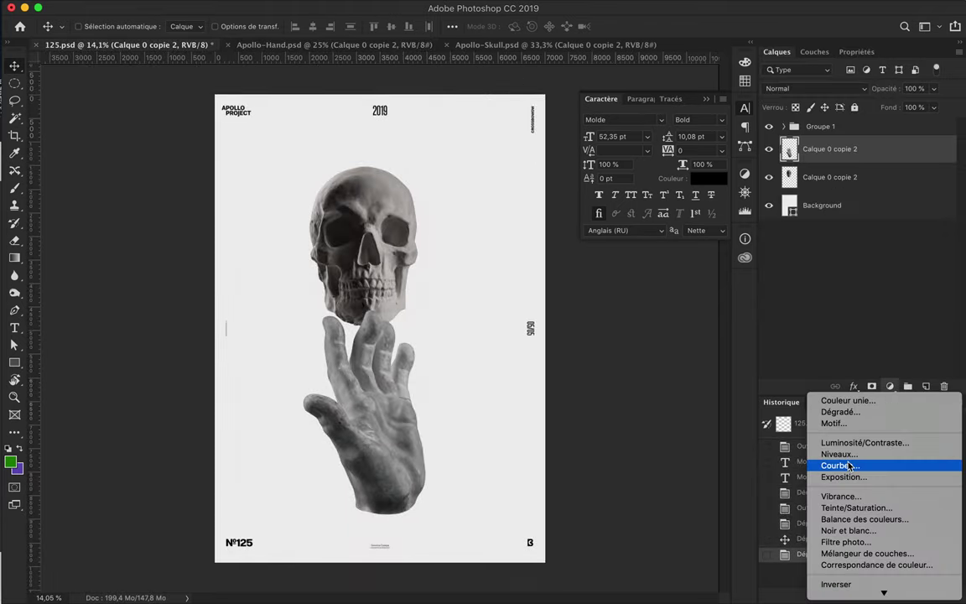
{"action": "left_click", "coordinate": [847, 508]}
{"action": "left_click", "coordinate": [777, 52]}
{"action": "left_click_drag", "start_coordinate": [843, 149], "coordinate": [842, 220]}
{"action": "key", "text": "ctrl+e"}
{"action": "key", "text": "ctrl+e"}
Step: Move the skull to the upper right and the hand left, stretching the skull taller
{"action": "left_click_drag", "start_coordinate": [369, 252], "coordinate": [446, 228]}
{"action": "left_click_drag", "start_coordinate": [397, 388], "coordinate": [345, 373]}
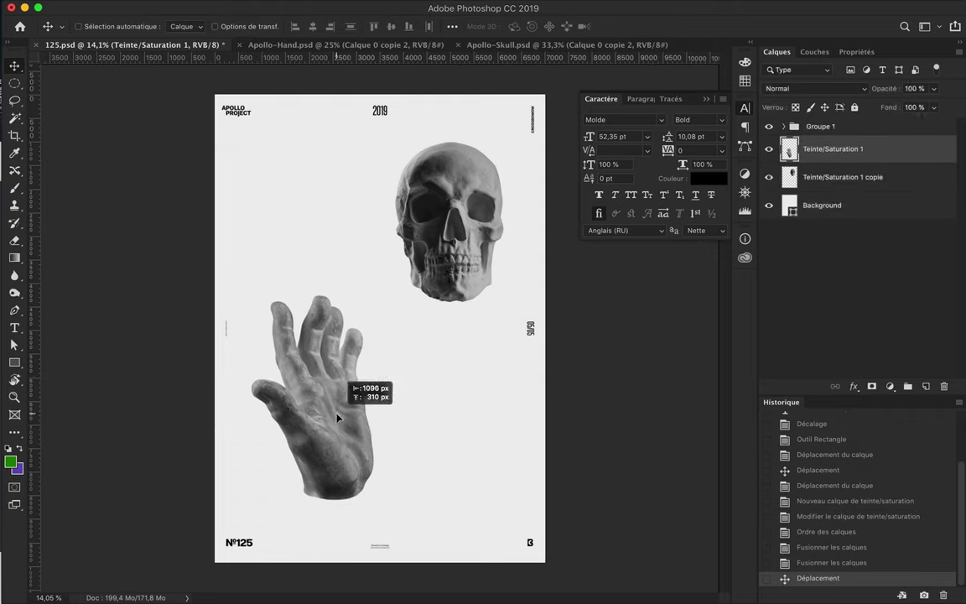
{"action": "key", "text": "ctrl+t"}
{"action": "left_click_drag", "start_coordinate": [450, 300], "coordinate": [449, 333]}
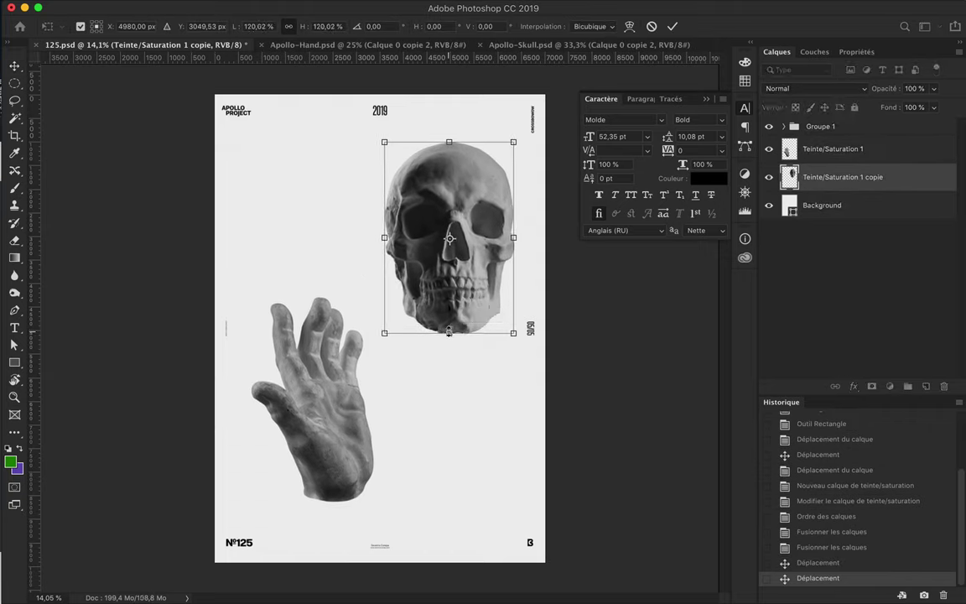
{"action": "key", "text": "Return"}
Step: Shift the hand slightly down-left and set the background fill to light grey #cccccc
{"action": "left_click", "coordinate": [854, 149]}
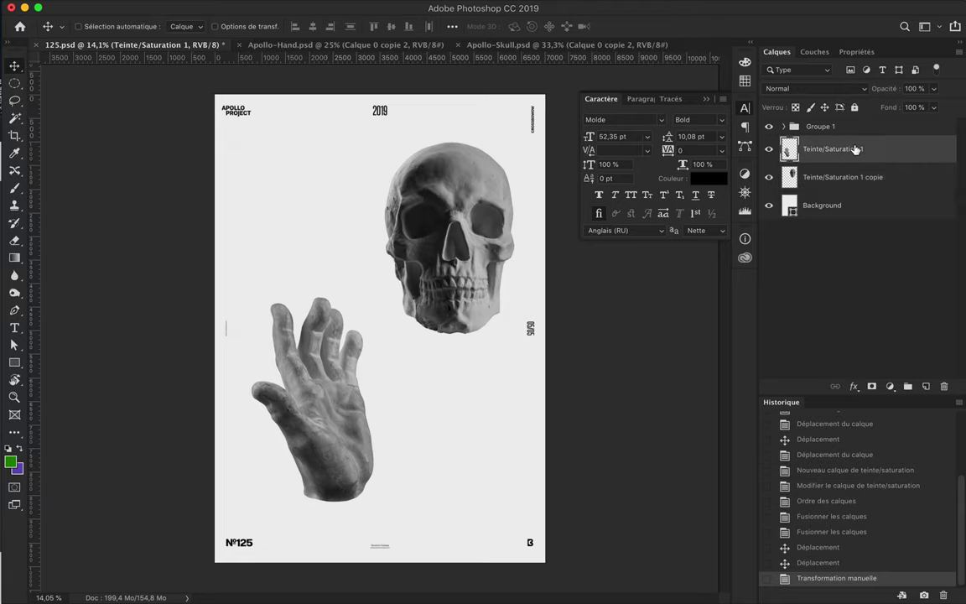
{"action": "left_click_drag", "start_coordinate": [336, 398], "coordinate": [331, 406]}
{"action": "left_click", "coordinate": [858, 204]}
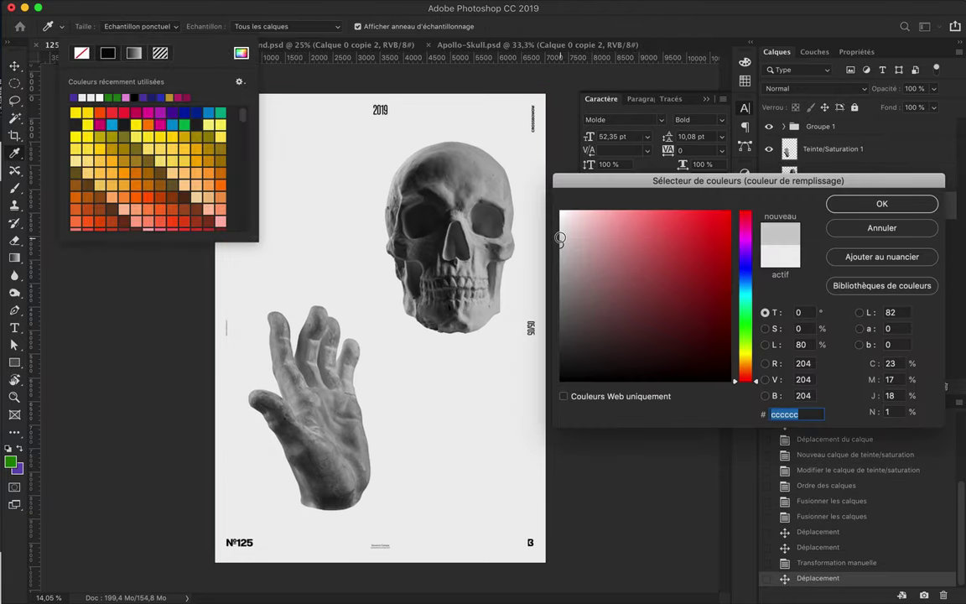
{"action": "key", "text": "Return"}
{"action": "left_click", "coordinate": [449, 8]}
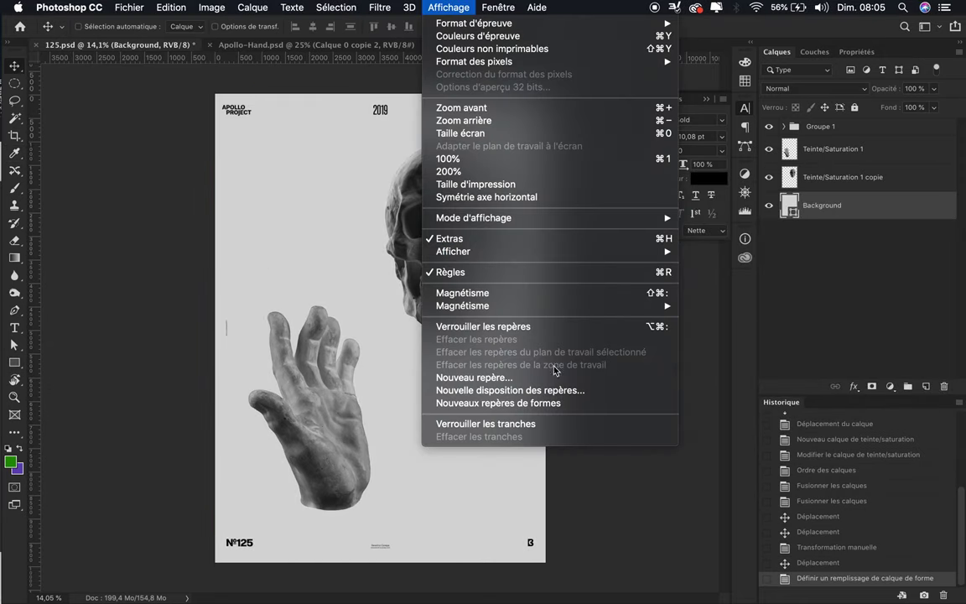
Step: Draw a rectangle panel across the canvas filled pale grey #ebebeb
{"action": "key", "text": "u"}
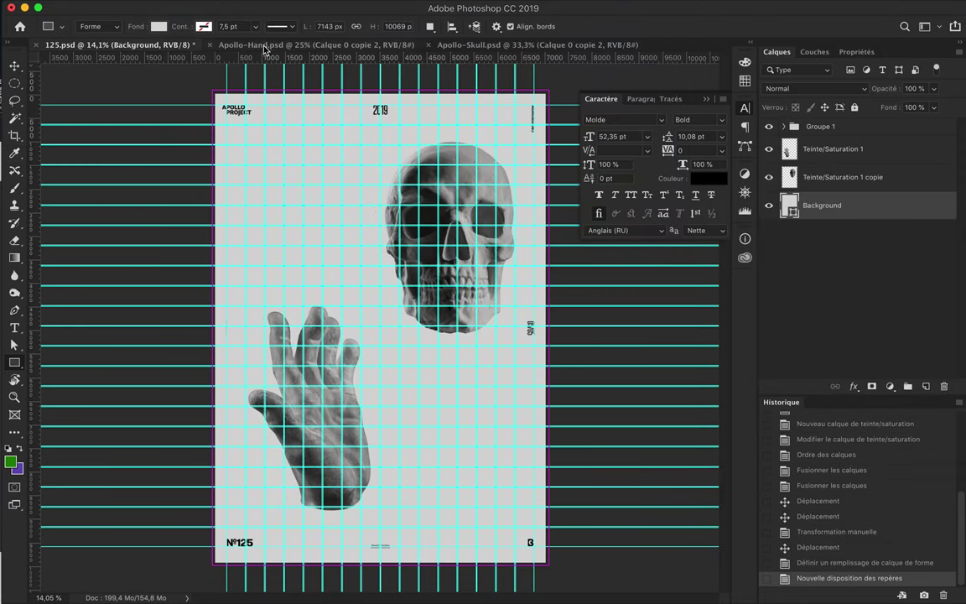
{"action": "left_click_drag", "start_coordinate": [263, 165], "coordinate": [497, 466]}
{"action": "key", "text": "v"}
{"action": "key", "text": "u"}
{"action": "left_click", "coordinate": [147, 26]}
{"action": "left_click", "coordinate": [315, 53]}
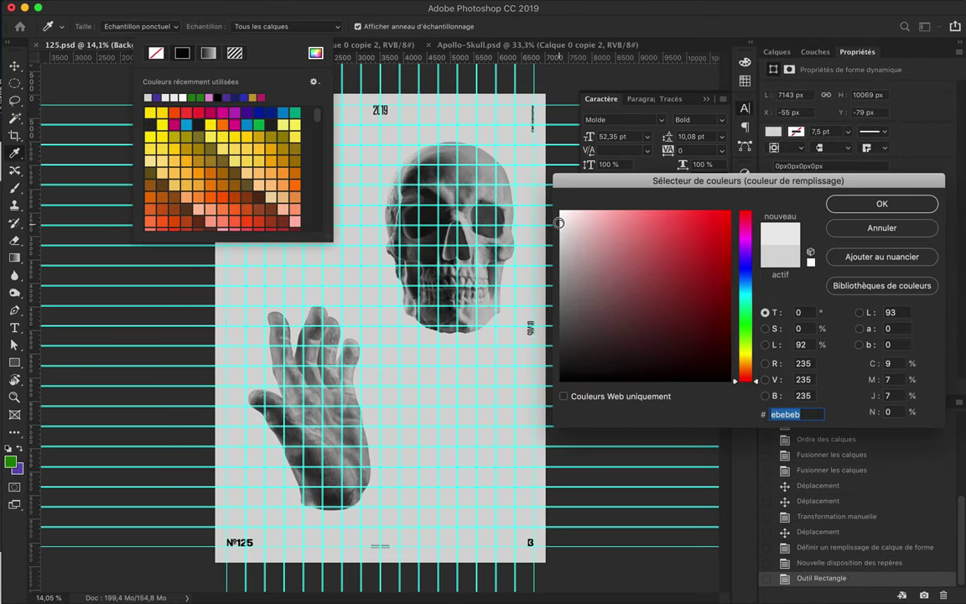
{"action": "left_click", "coordinate": [882, 204]}
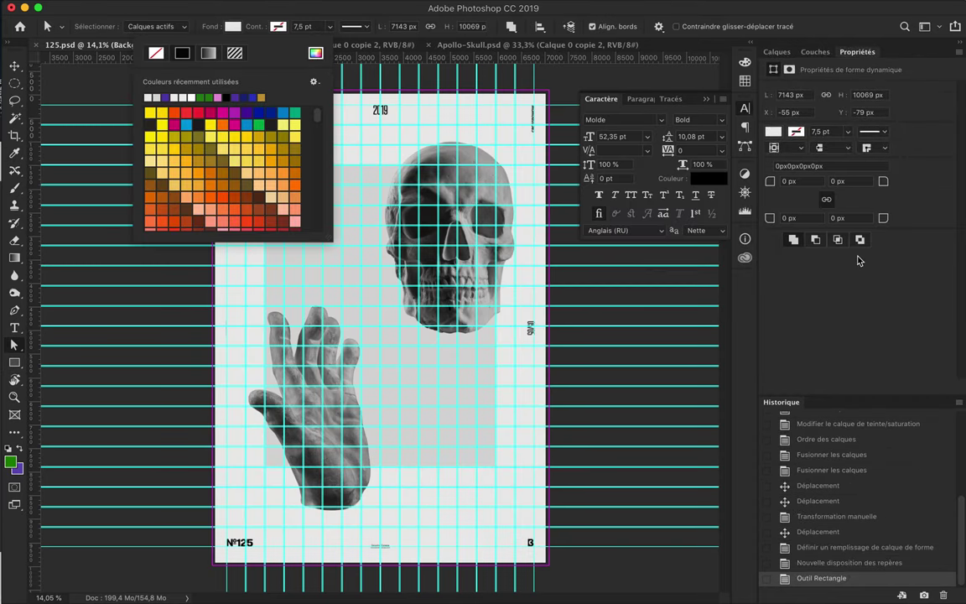
{"action": "key", "text": "Return"}
Step: Move the hand to the lower-left corner and the skull toward the top right
{"action": "key", "text": "v"}
{"action": "left_click_drag", "start_coordinate": [239, 447], "coordinate": [307, 517]}
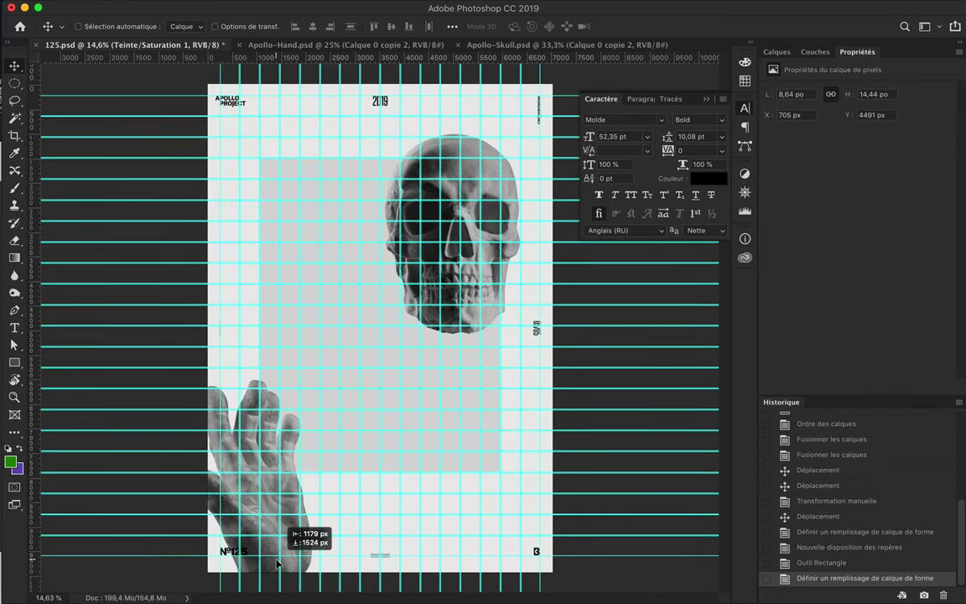
{"action": "left_click_drag", "start_coordinate": [485, 257], "coordinate": [508, 223]}
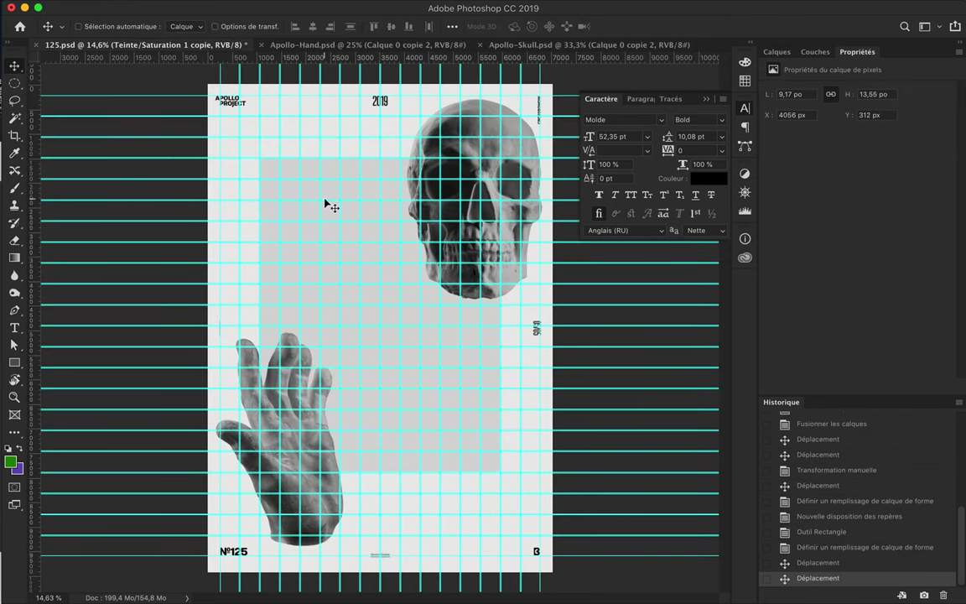
{"action": "key", "text": "t"}
{"action": "left_click", "coordinate": [252, 154]}
{"action": "type", "text": "APOLLO"}
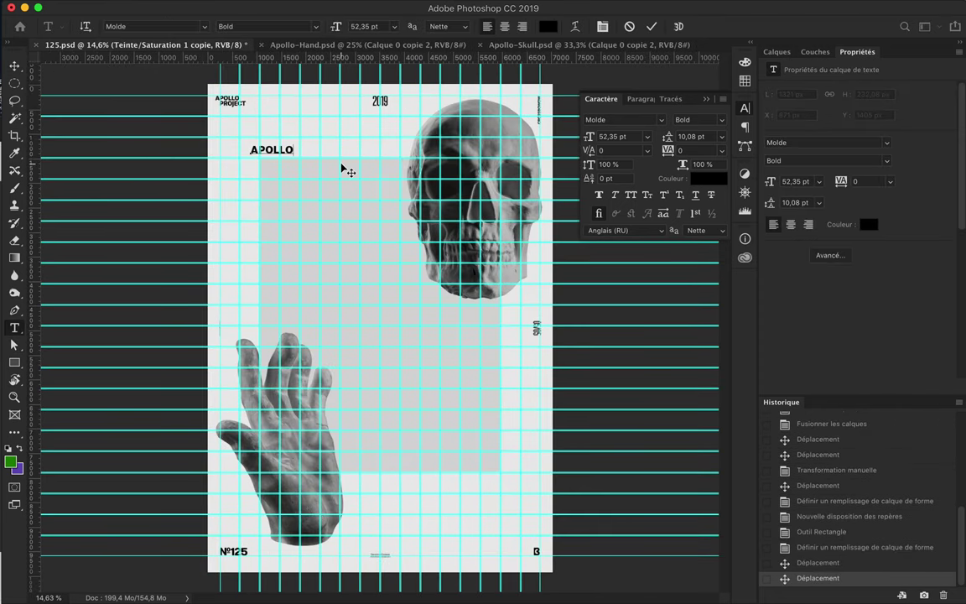
Step: Duplicate the APOLLO text as a 365° label and enlarge APOLLO to about 306%
{"action": "left_click_drag", "start_coordinate": [286, 145], "coordinate": [472, 412]}
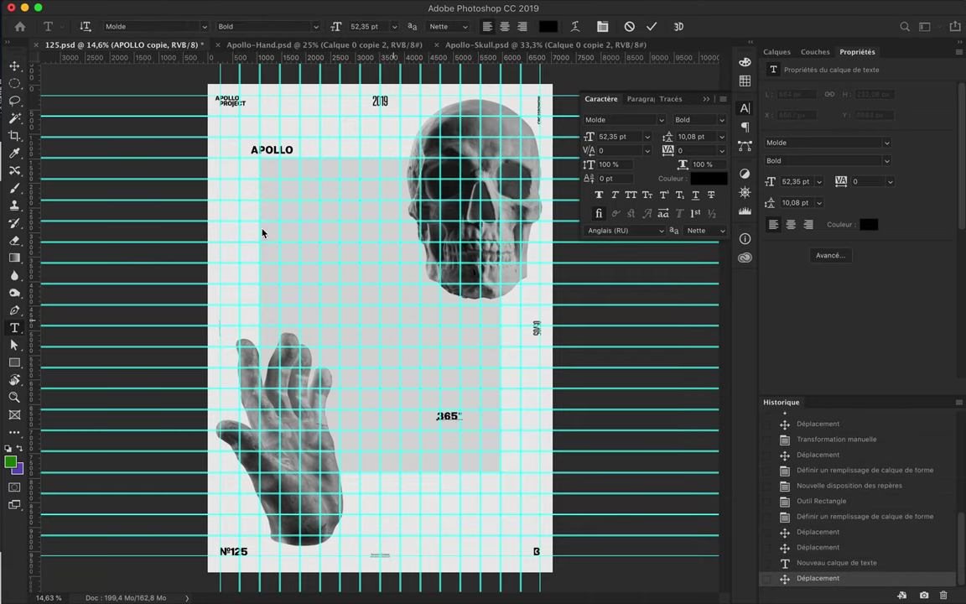
{"action": "key", "text": "Escape"}
{"action": "key", "text": "v"}
{"action": "mouse_move", "coordinate": [273, 150]}
{"action": "left_mouse_down"}
{"action": "mouse_move", "coordinate": [282, 161]}
{"action": "mouse_move", "coordinate": [389, 145]}
{"action": "left_mouse_up"}
{"action": "key", "text": "ctrl+t"}
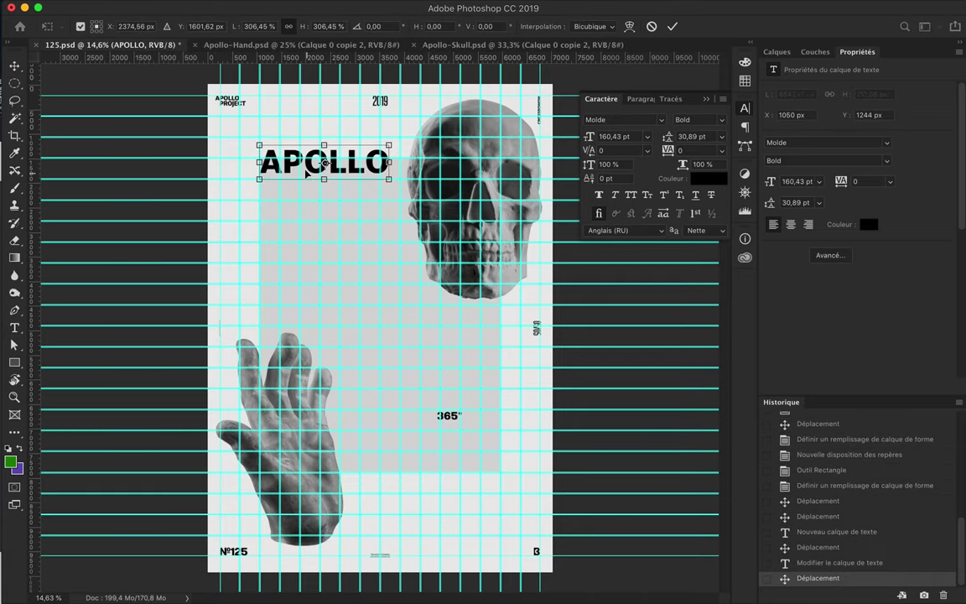
{"action": "key", "text": "Return"}
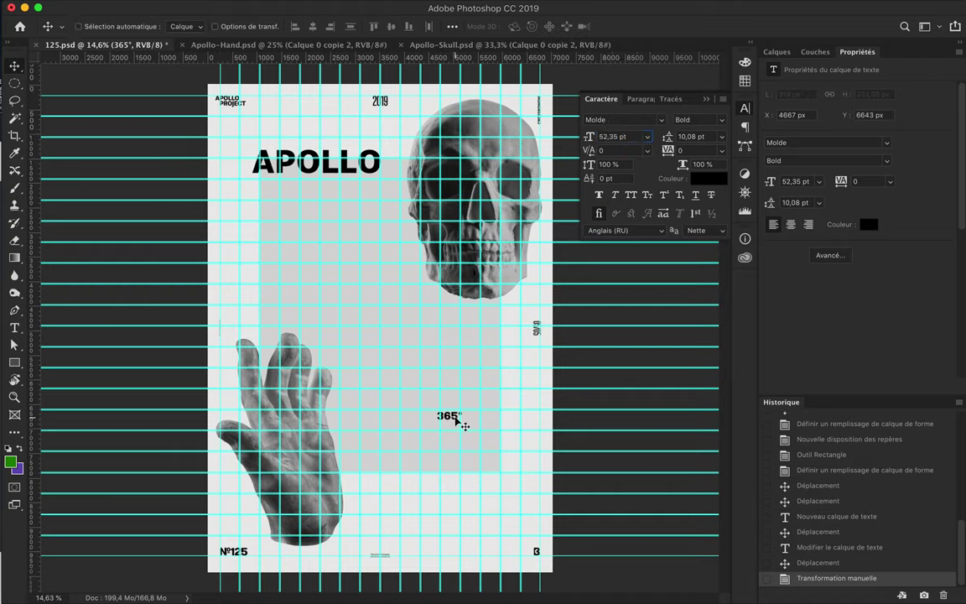
Step: Move the 365° label to the poster centre and the APOLLO title lower
{"action": "left_click_drag", "start_coordinate": [495, 461], "coordinate": [495, 463]}
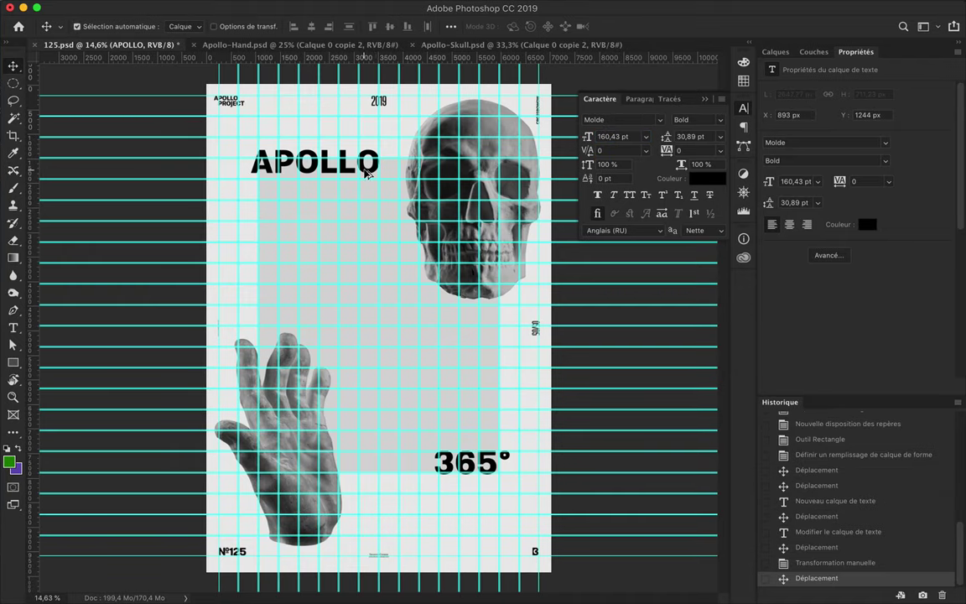
{"action": "left_click_drag", "start_coordinate": [366, 173], "coordinate": [379, 262]}
{"action": "left_click_drag", "start_coordinate": [471, 465], "coordinate": [417, 359]}
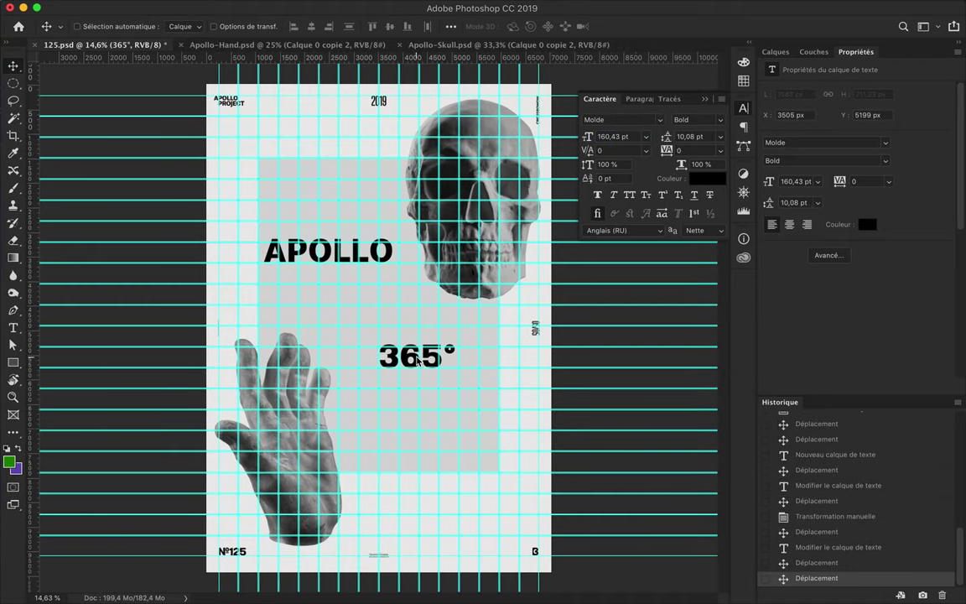
{"action": "key", "text": "ctrl"}
{"action": "left_click_drag", "start_coordinate": [337, 262], "coordinate": [338, 250]}
Step: Try rotating APOLLO onto a diagonal, then undo back to horizontal
{"action": "key", "text": "ctrl+t"}
{"action": "right_click", "coordinate": [357, 236]}
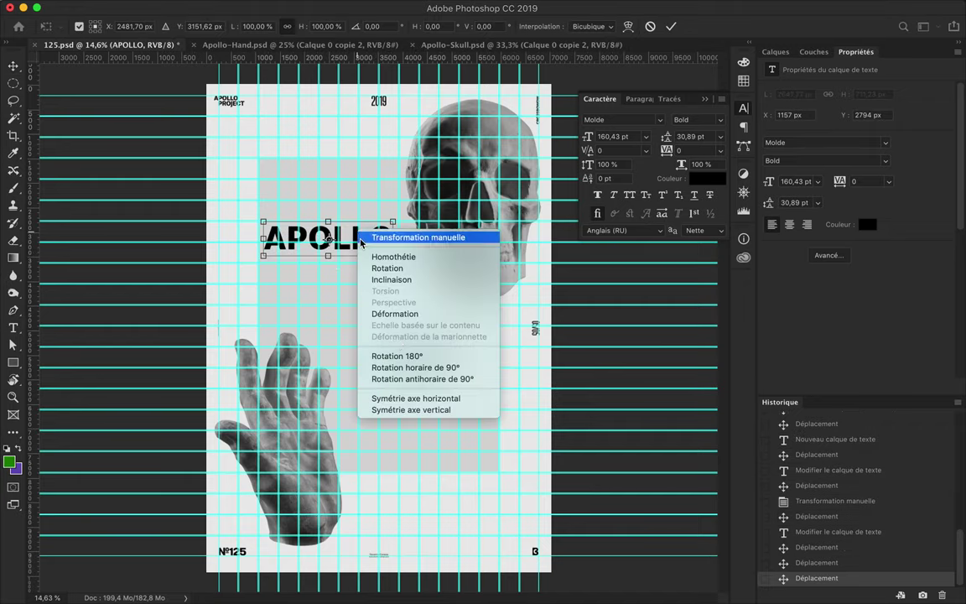
{"action": "left_click", "coordinate": [393, 268]}
{"action": "left_click_drag", "start_coordinate": [392, 313], "coordinate": [393, 319]}
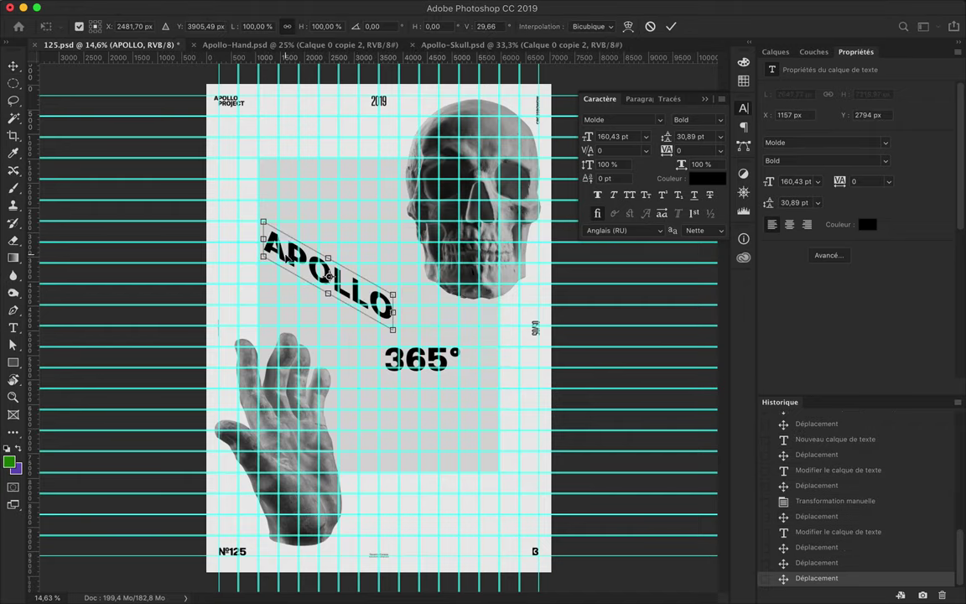
{"action": "key", "text": "Return"}
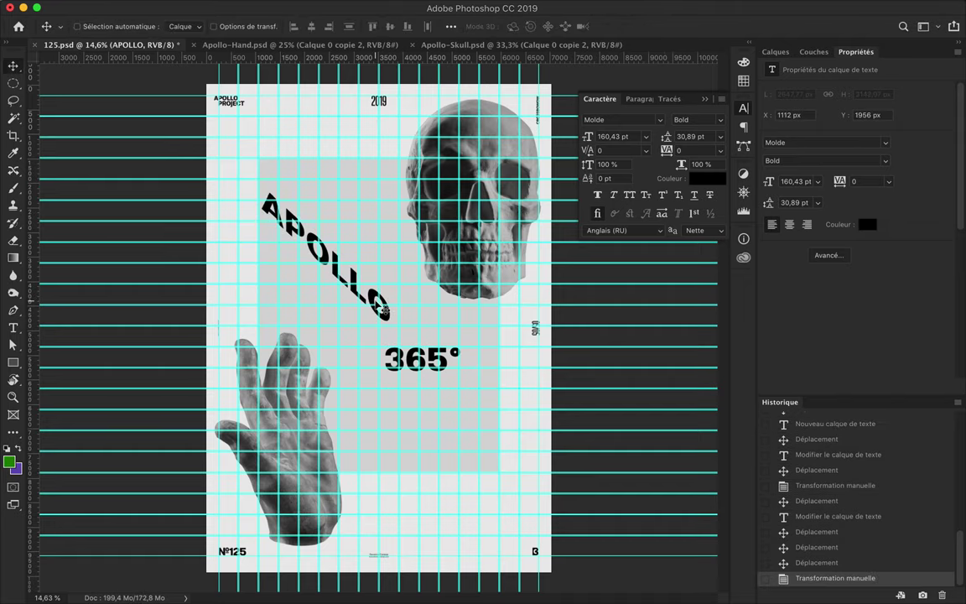
{"action": "key", "text": "ctrl+z"}
Step: Delete POLLO from the title, leaving a lone A, and move it upward
{"action": "key", "text": "t"}
{"action": "left_click_drag", "start_coordinate": [283, 193], "coordinate": [409, 199]}
{"action": "key", "text": "BackSpace"}
{"action": "key", "text": "ctrl+Return"}
{"action": "key", "text": "v"}
{"action": "mouse_move", "coordinate": [273, 192]}
{"action": "left_mouse_down"}
{"action": "mouse_move", "coordinate": [272, 166]}
{"action": "mouse_move", "coordinate": [368, 283]}
{"action": "left_mouse_up"}
Step: Retype the first copied letters as P and O in the diagonal cascade
{"action": "double_click", "coordinate": [291, 188]}
{"action": "type", "text": "P"}
{"action": "key", "text": "ctrl+Return"}
{"action": "double_click", "coordinate": [309, 209]}
{"action": "key", "text": "ctrl+Return"}
{"action": "key", "text": "v"}
Step: Retype the remaining copies as L, L and O to complete APOLLO
{"action": "double_click", "coordinate": [331, 229]}
{"action": "type", "text": "P"}
{"action": "key", "text": "ctrl+Return"}
{"action": "key", "text": "v"}
{"action": "type", "text": "tL"}
{"action": "key", "text": "ctrl+Return"}
{"action": "key", "text": "v"}
{"action": "double_click", "coordinate": [367, 276]}
{"action": "type", "text": "O"}
{"action": "key", "text": "ctrl+Return"}
{"action": "key", "text": "v"}
Step: Hide the guide grid by turning off View extras
{"action": "left_click", "coordinate": [449, 8]}
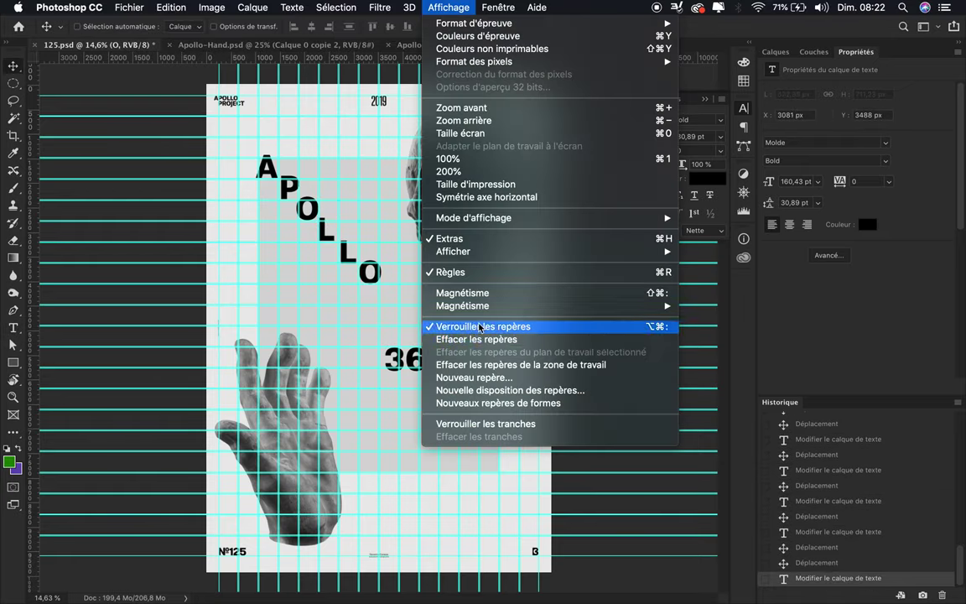
{"action": "left_click", "coordinate": [449, 238]}
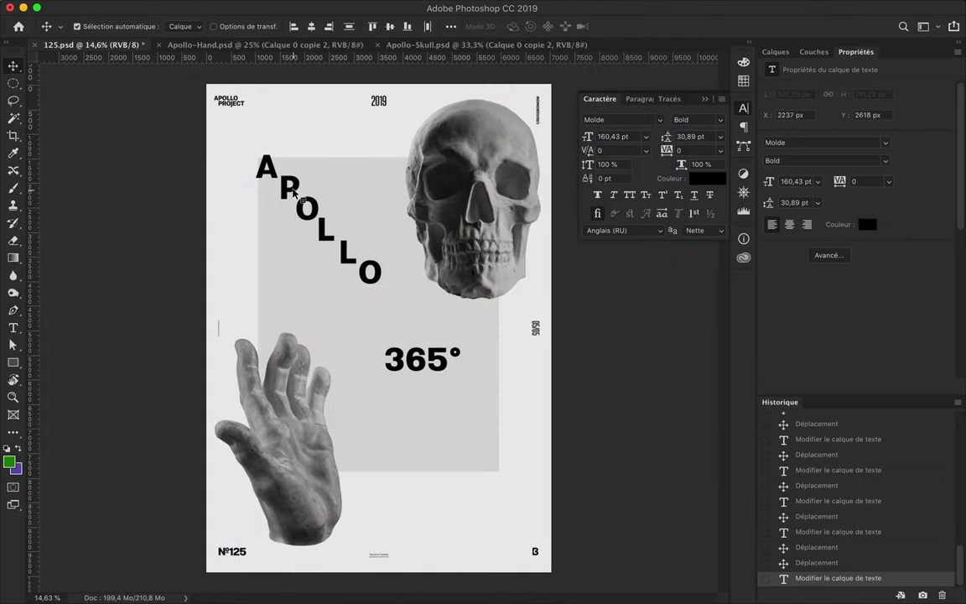
{"action": "left_click", "coordinate": [776, 51]}
Step: Distribute the APOLLO letters evenly vertically, undoing an accidental horizontal distribution
{"action": "left_click", "coordinate": [451, 26]}
{"action": "left_click", "coordinate": [379, 207]}
{"action": "key", "text": "ctrl+z"}
{"action": "key", "text": "Right"}
{"action": "key", "text": "ctrl+z"}
{"action": "left_click", "coordinate": [450, 26]}
{"action": "left_click", "coordinate": [381, 151]}
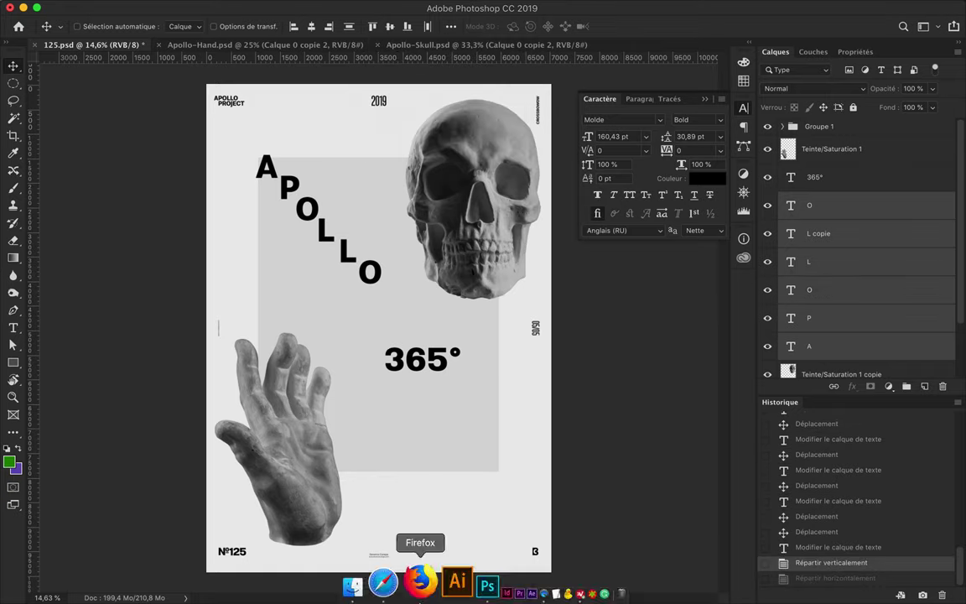
Step: Replace the separate letter layers with a single APOLLO word made from a 365° copy
{"action": "key", "text": "Delete"}
{"action": "mouse_move", "coordinate": [387, 363]}
{"action": "left_mouse_down"}
{"action": "mouse_move", "coordinate": [314, 237]}
{"action": "mouse_move", "coordinate": [285, 249]}
{"action": "left_mouse_up"}
{"action": "double_click", "coordinate": [312, 246]}
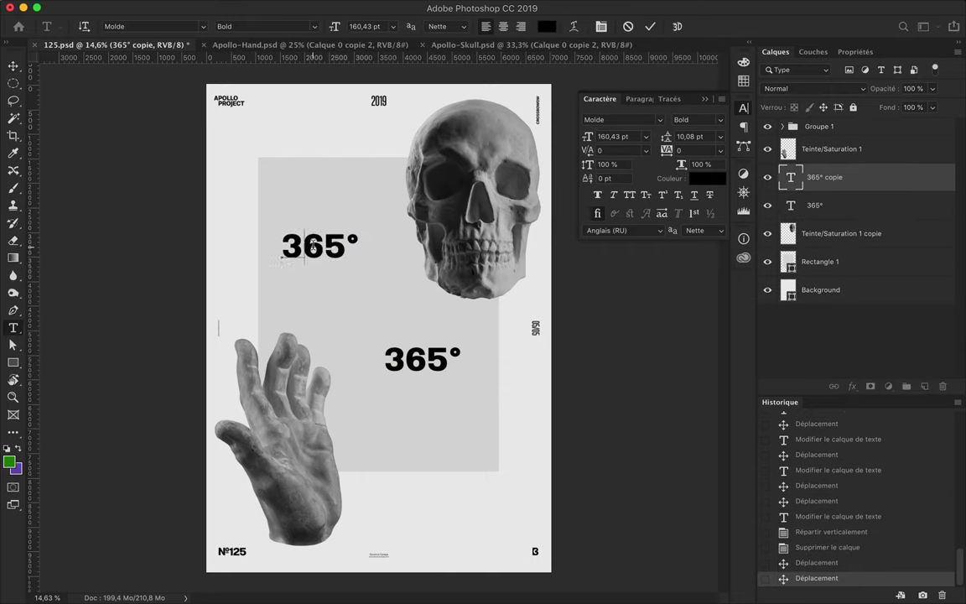
{"action": "left_click", "coordinate": [13, 65]}
{"action": "left_click_drag", "start_coordinate": [346, 246], "coordinate": [332, 262]}
{"action": "double_click", "coordinate": [422, 359]}
{"action": "left_click_drag", "start_coordinate": [422, 359], "coordinate": [405, 321]}
{"action": "left_click_drag", "start_coordinate": [394, 267], "coordinate": [384, 287]}
Step: Enlarge the APOLLO heading and move the 365° label lower
{"action": "key", "text": "ctrl+t"}
{"action": "left_click_drag", "start_coordinate": [268, 252], "coordinate": [173, 222]}
{"action": "key", "text": "Return"}
{"action": "left_click", "coordinate": [404, 321]}
{"action": "key", "text": "ctrl+t"}
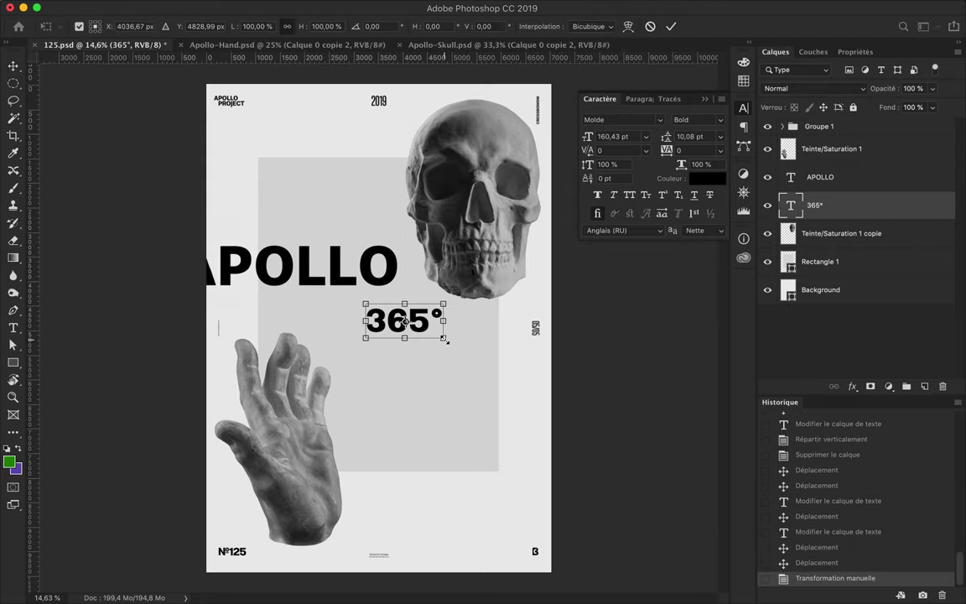
{"action": "left_click_drag", "start_coordinate": [379, 297], "coordinate": [348, 384]}
{"action": "key", "text": "Return"}
Step: Move APOLLO right and down to centre it above 365°
{"action": "key", "text": "alt+bracketright"}
{"action": "left_click_drag", "start_coordinate": [381, 252], "coordinate": [470, 301]}
{"action": "mouse_move", "coordinate": [377, 416]}
{"action": "left_mouse_down"}
{"action": "mouse_move", "coordinate": [368, 415]}
{"action": "mouse_move", "coordinate": [377, 384]}
{"action": "left_mouse_up"}
Step: Create a new Illustrator document and select the Teinte/Saturation 1 layer
{"action": "left_click", "coordinate": [188, 179]}
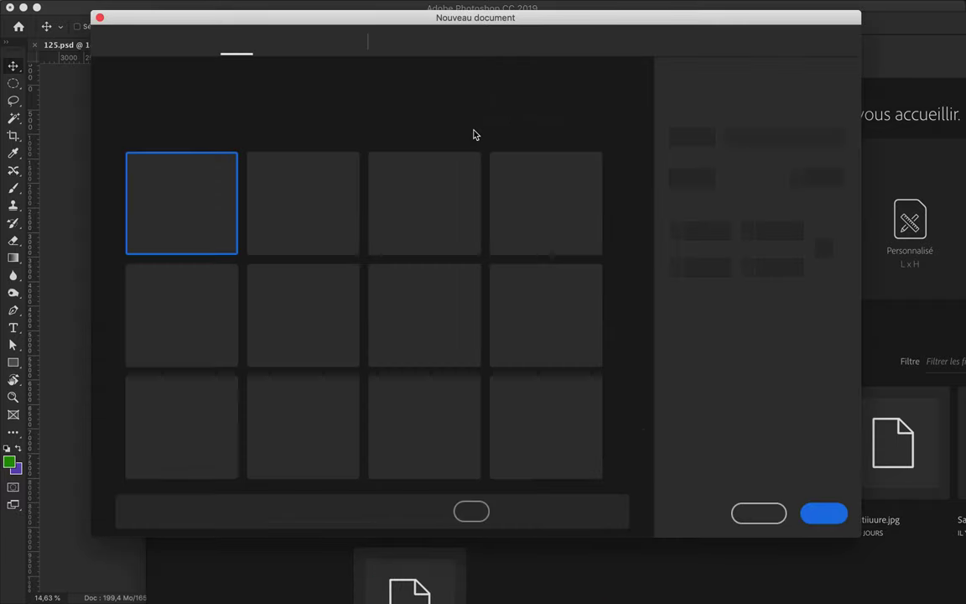
{"action": "left_click", "coordinate": [833, 514]}
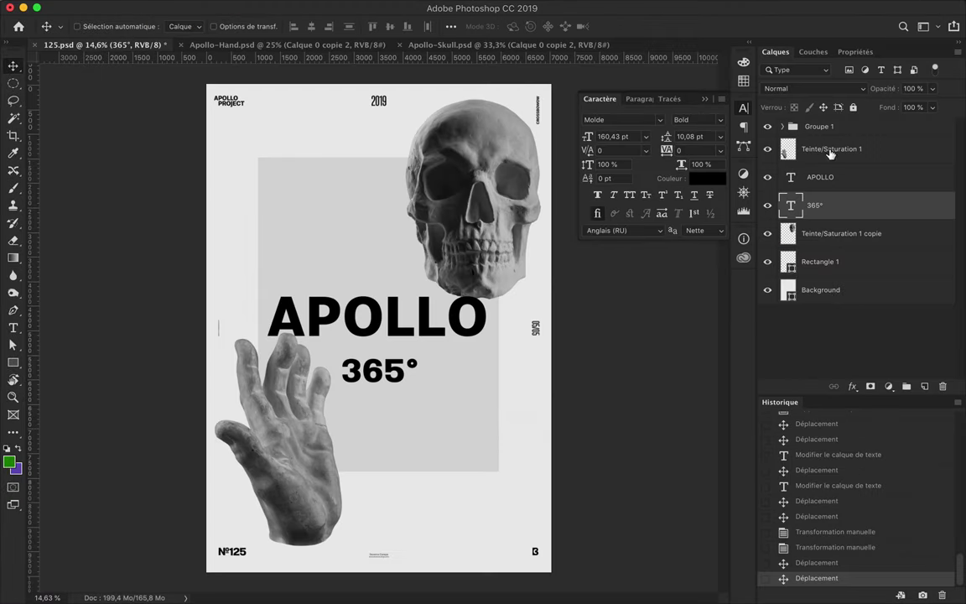
{"action": "left_click", "coordinate": [830, 151]}
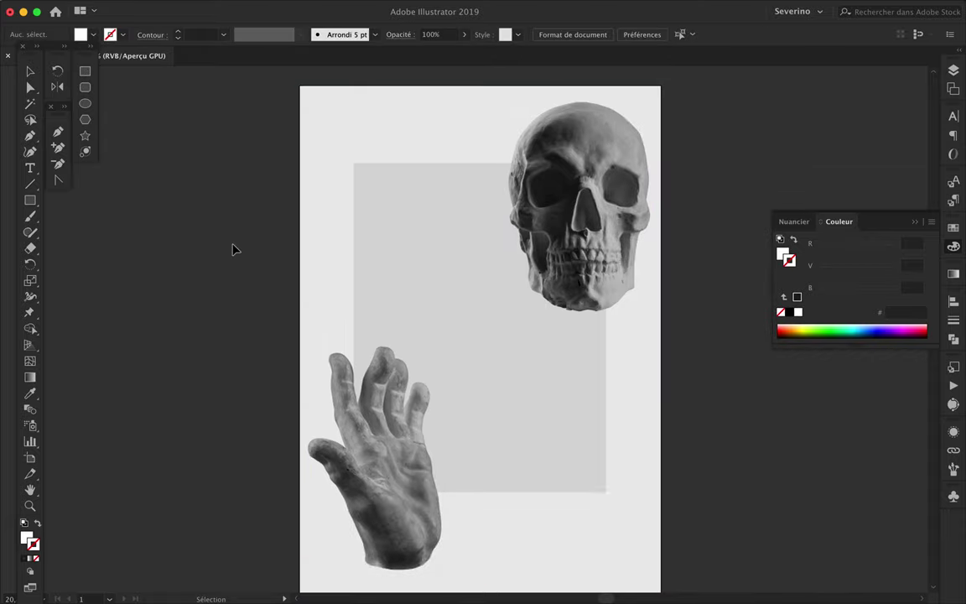
Step: Type APOLLO in a text frame over the grey rectangle, set in Molde Semibold
{"action": "key", "text": "t"}
{"action": "left_click_drag", "start_coordinate": [346, 149], "coordinate": [436, 238]}
{"action": "type", "text": "APOLLO"}
{"action": "left_click", "coordinate": [818, 148]}
{"action": "type", "text": "molde"}
{"action": "scroll", "coordinate": [746, 377], "scroll_direction": "down", "scroll_amount": 5}
{"action": "scroll", "coordinate": [746, 378], "scroll_direction": "up", "scroll_amount": 2}
{"action": "left_click", "coordinate": [713, 369]}
Step: Draw a diagonal path, paste APOLLO along it, and nudge it left and down
{"action": "left_click", "coordinate": [369, 179]}
{"action": "left_click", "coordinate": [511, 317]}
{"action": "double_click", "coordinate": [432, 226]}
{"action": "key", "text": "ctrl+x"}
{"action": "left_click", "coordinate": [374, 179]}
{"action": "key", "text": "ctrl+v"}
{"action": "key", "text": "Escape"}
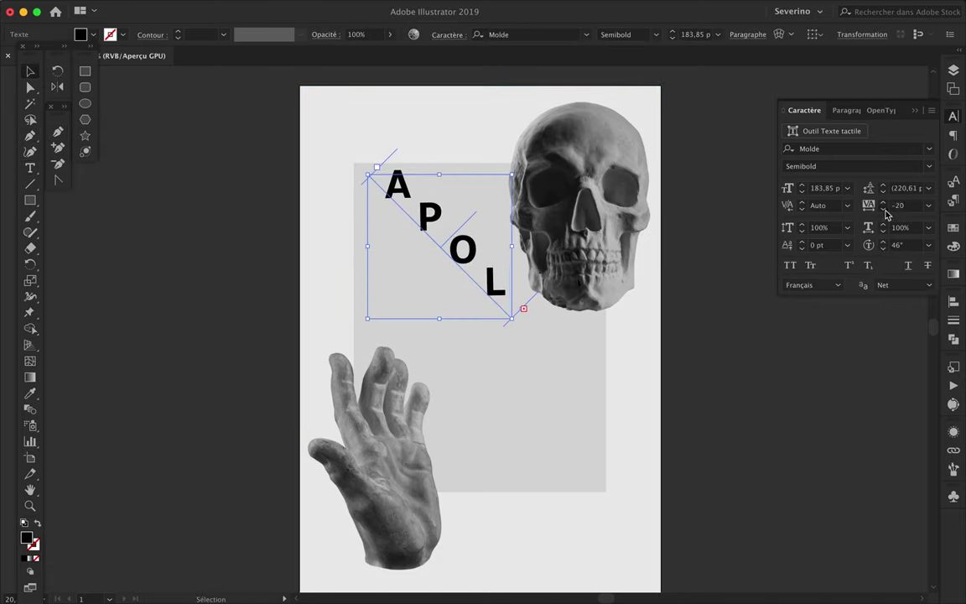
{"action": "left_click_drag", "start_coordinate": [484, 294], "coordinate": [470, 317]}
Step: Tighten APOLLO's letter spacing to -3 and lengthen the path to show the full word
{"action": "left_click", "coordinate": [817, 205]}
{"action": "type", "text": "-3"}
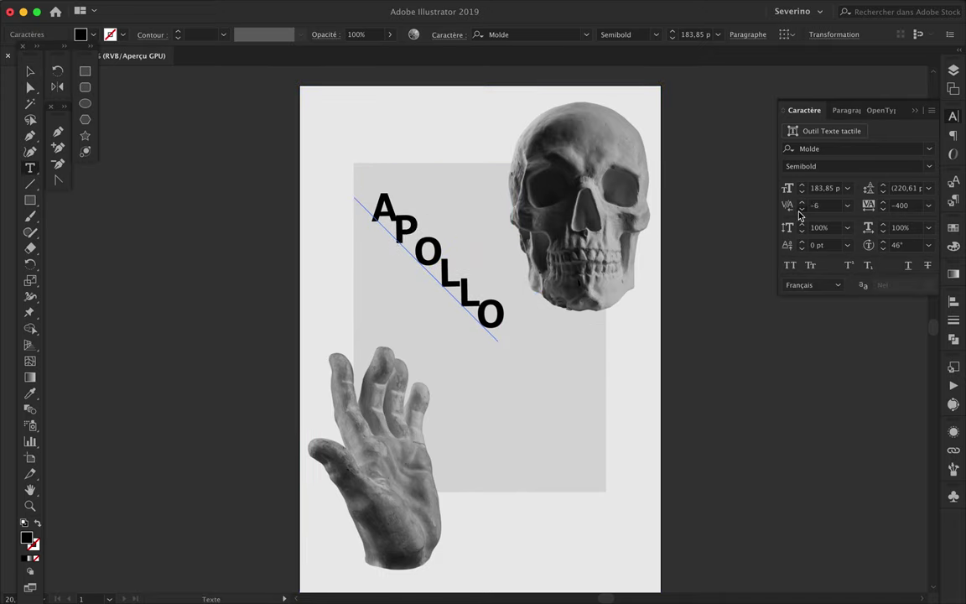
{"action": "key", "text": "ctrl+a"}
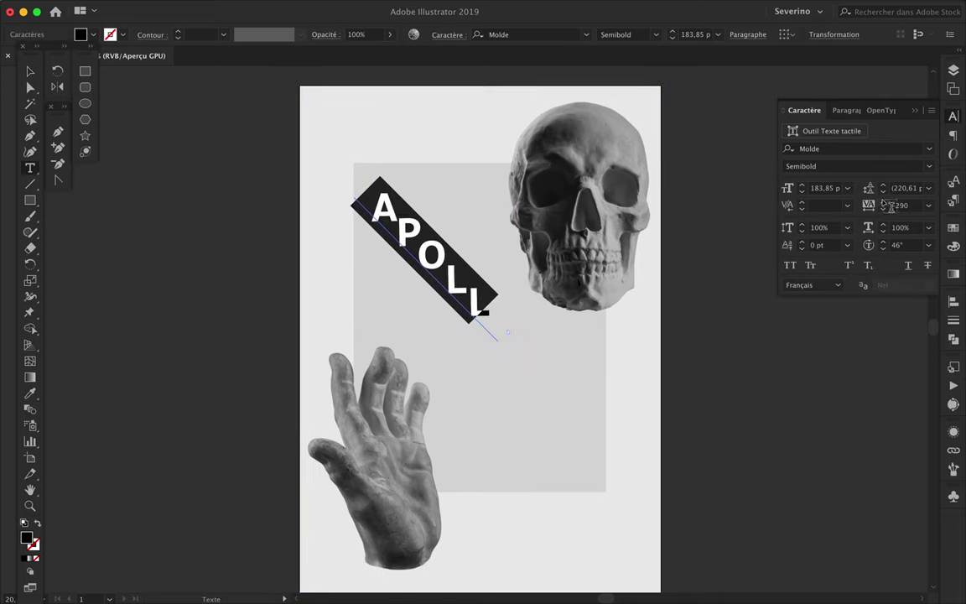
{"action": "key", "text": "Return"}
{"action": "left_click", "coordinate": [500, 349]}
{"action": "left_click_drag", "start_coordinate": [500, 345], "coordinate": [473, 351]}
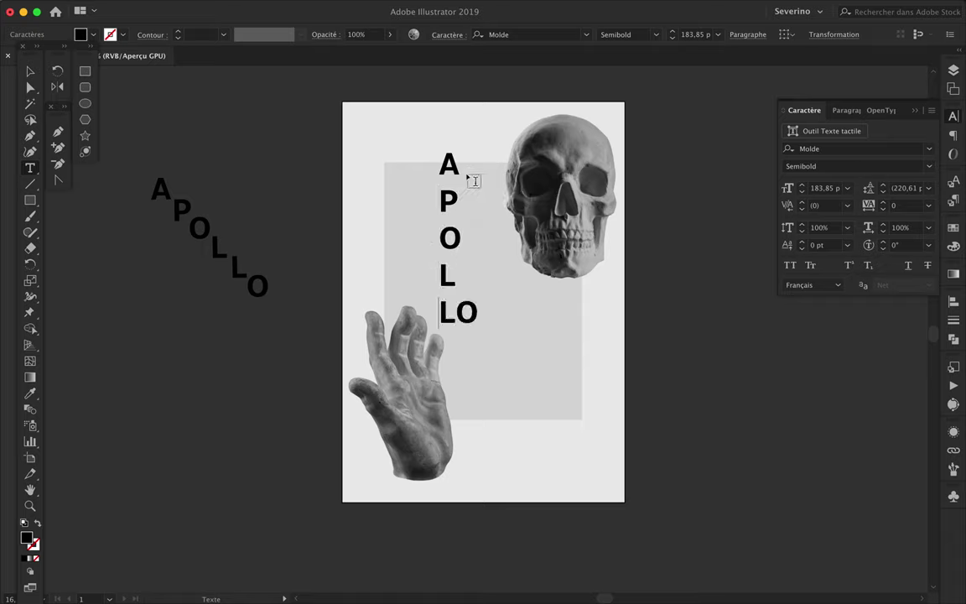
Step: Stack the APOLLO letters vertically and move the word right and down
{"action": "key", "text": "Return"}
{"action": "key", "text": "Escape"}
{"action": "left_click_drag", "start_coordinate": [449, 238], "coordinate": [475, 267]}
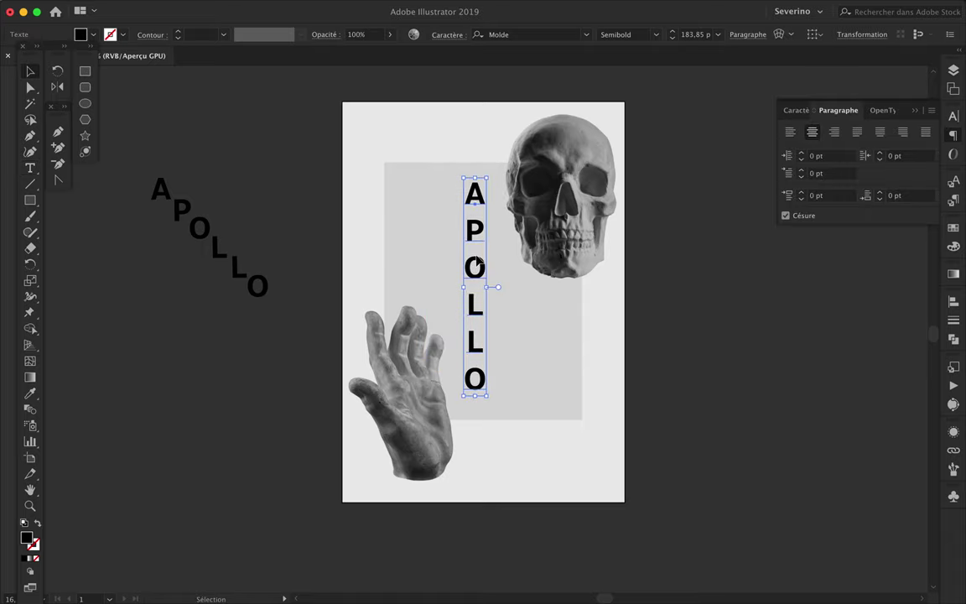
Step: Duplicate the vertical APOLLO, retype it as 365°, and place it beside the skull
{"action": "left_click_drag", "start_coordinate": [475, 233], "coordinate": [394, 182], "text": "alt"}
{"action": "double_click", "coordinate": [393, 218]}
{"action": "key", "text": "ctrl+a"}
{"action": "type", "text": "365"}
{"action": "key", "text": "Escape"}
{"action": "left_click_drag", "start_coordinate": [395, 193], "coordinate": [494, 193]}
{"action": "mouse_move", "coordinate": [475, 269]}
{"action": "left_mouse_down"}
{"action": "mouse_move", "coordinate": [459, 290]}
{"action": "mouse_move", "coordinate": [466, 284]}
{"action": "left_mouse_up"}
{"action": "left_click", "coordinate": [487, 210]}
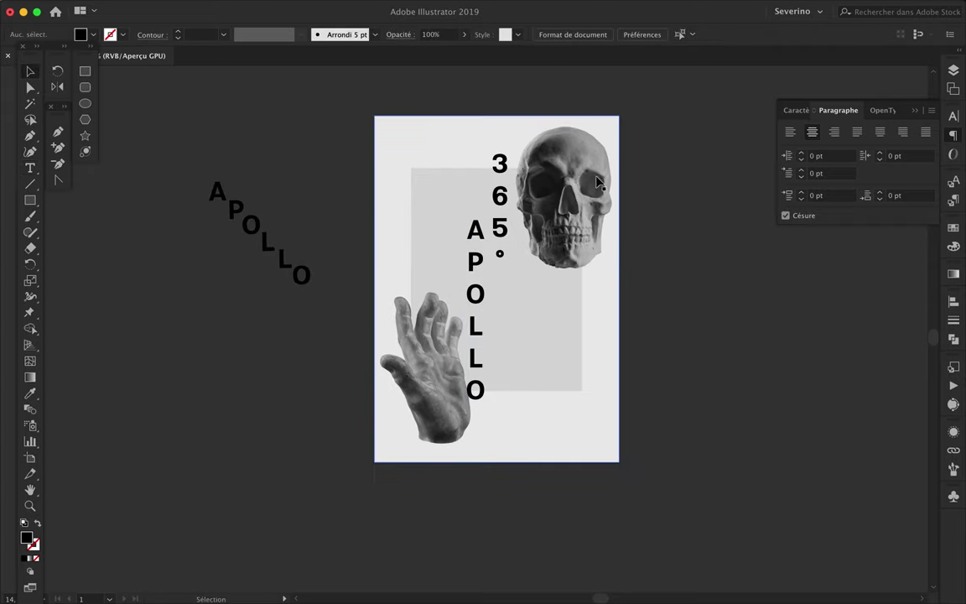
Step: Delete the APOLLO and 365° text layers and draw a red rectangle over the skull
{"action": "key", "text": "BackSpace"}
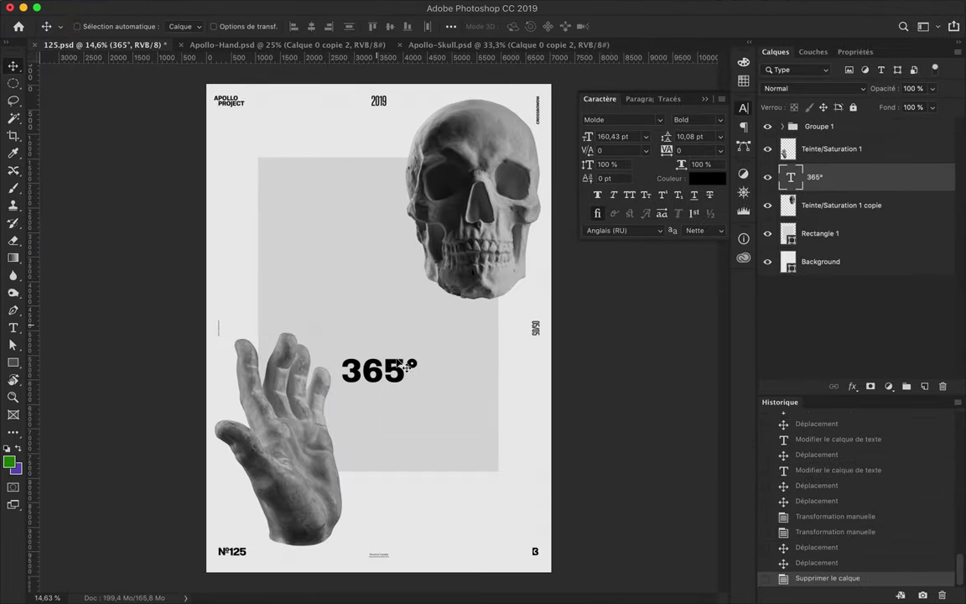
{"action": "key", "text": "BackSpace"}
{"action": "left_click", "coordinate": [926, 386]}
{"action": "key", "text": "m"}
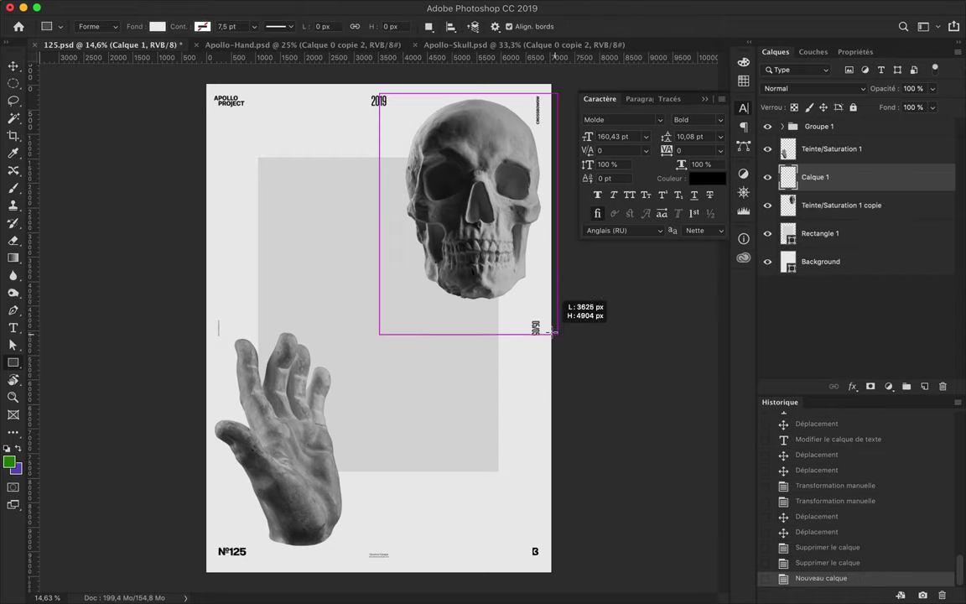
{"action": "left_click_drag", "start_coordinate": [554, 332], "coordinate": [551, 317]}
{"action": "left_click", "coordinate": [157, 26]}
{"action": "left_click", "coordinate": [82, 209]}
Step: Clip the red rectangle to the skull with Eclaircir blend mode
{"action": "key", "text": "v"}
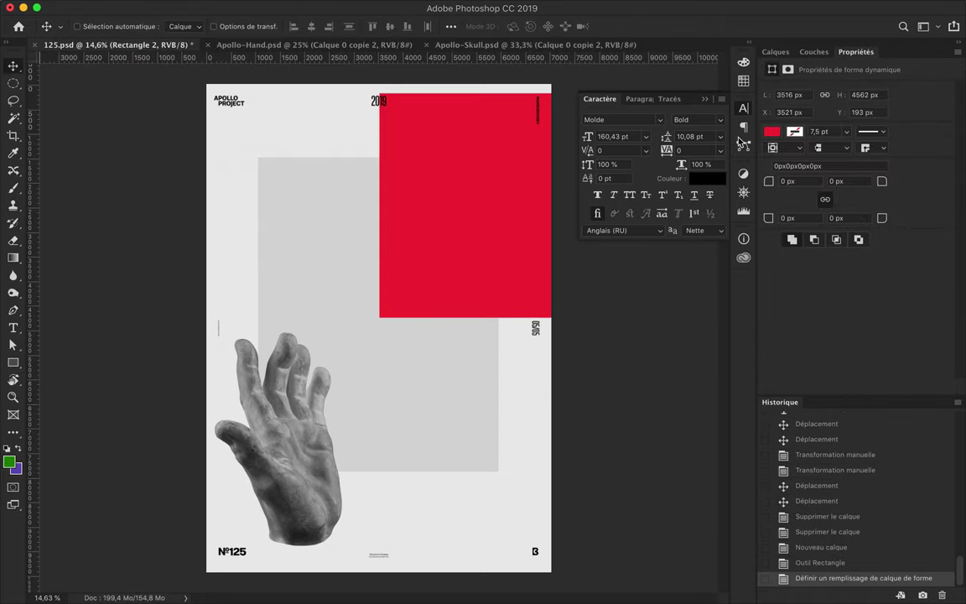
{"action": "left_click", "coordinate": [776, 52]}
{"action": "key", "text": "ctrl+alt+g"}
{"action": "left_click", "coordinate": [806, 88]}
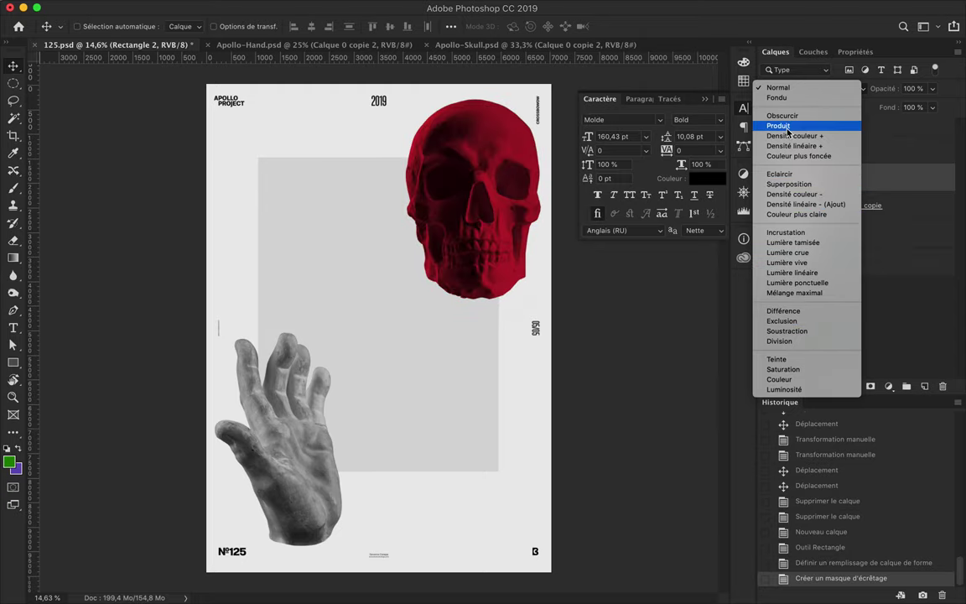
{"action": "left_click", "coordinate": [784, 174]}
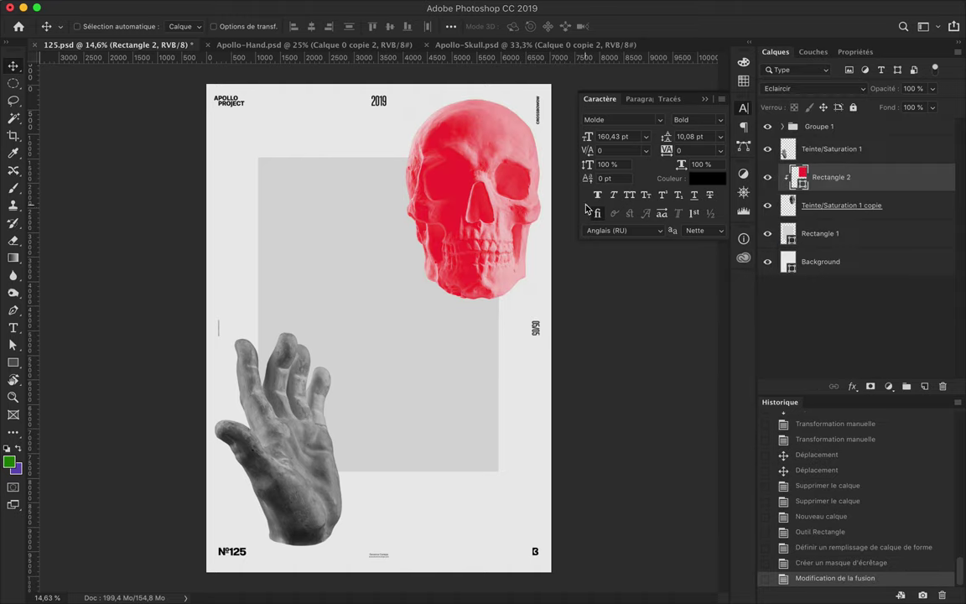
{"action": "left_click_drag", "start_coordinate": [579, 210], "coordinate": [510, 186]}
{"action": "key", "text": "ctrl+z"}
{"action": "key", "text": "alt+bracketright"}
{"action": "key", "text": "a"}
Step: Draw a green rectangle over the hand, clip it, and blend it as Superposition
{"action": "key", "text": "u"}
{"action": "left_click_drag", "start_coordinate": [212, 309], "coordinate": [353, 560]}
{"action": "left_click", "coordinate": [149, 26]}
{"action": "left_click", "coordinate": [109, 126]}
{"action": "key", "text": "v"}
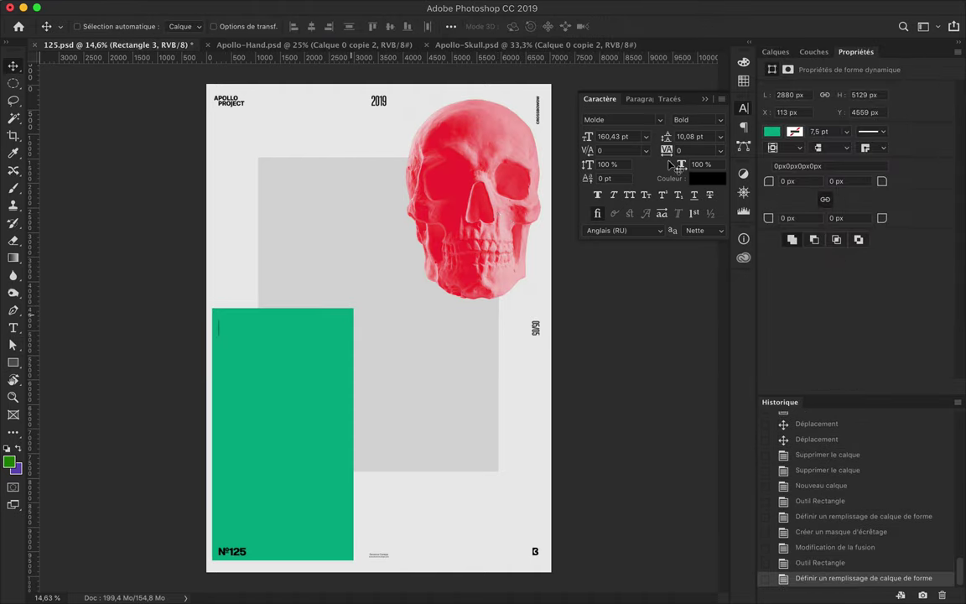
{"action": "left_click", "coordinate": [776, 51]}
{"action": "key", "text": "ctrl+alt+g"}
{"action": "left_click", "coordinate": [814, 88]}
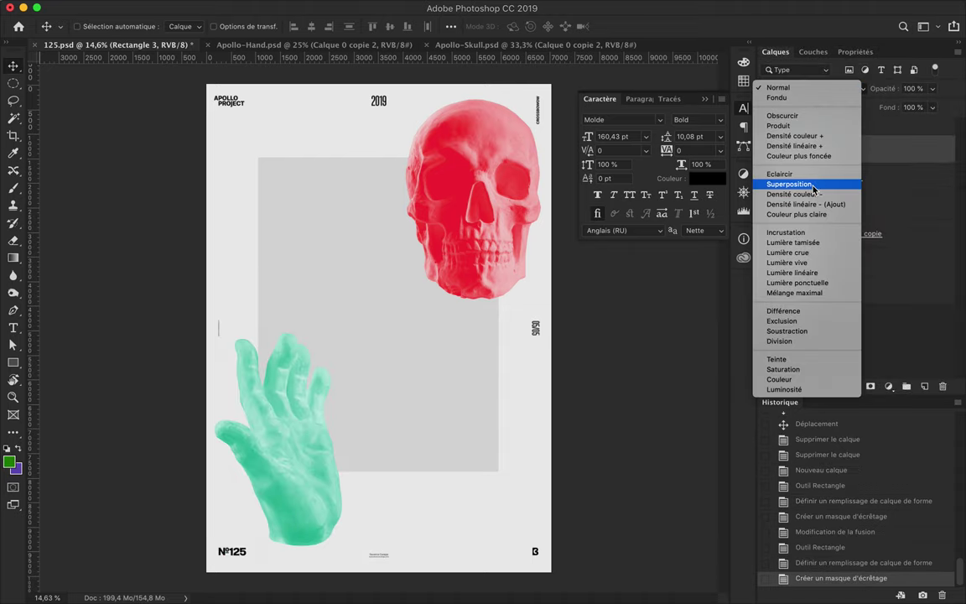
{"action": "left_click", "coordinate": [797, 183]}
Step: Reorder the skull layers and merge the red-tinted skull into a new copy
{"action": "left_click_drag", "start_coordinate": [835, 163], "coordinate": [831, 220]}
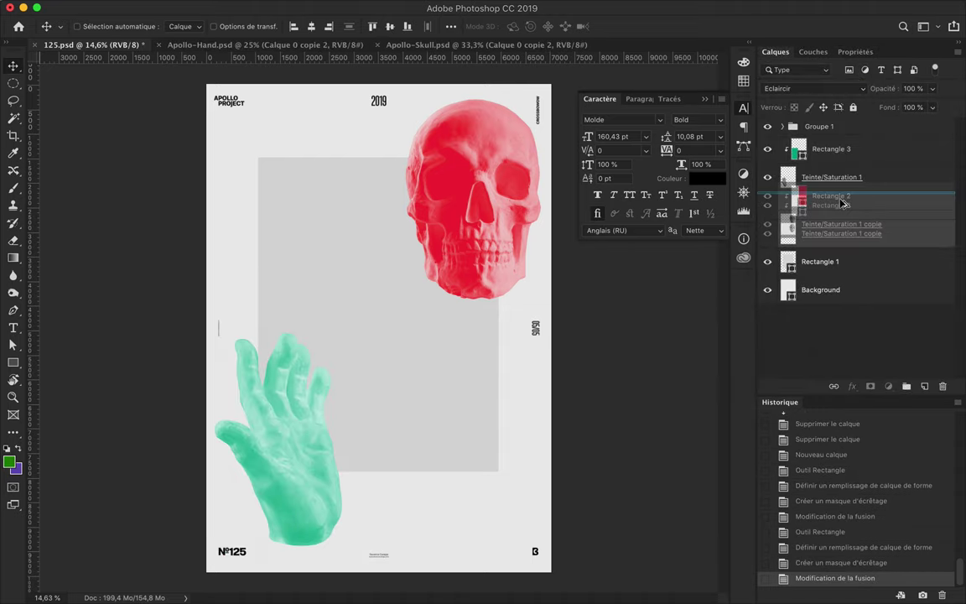
{"action": "key", "text": "ctrl+e"}
{"action": "left_click", "coordinate": [380, 6]}
{"action": "left_click", "coordinate": [610, 243]}
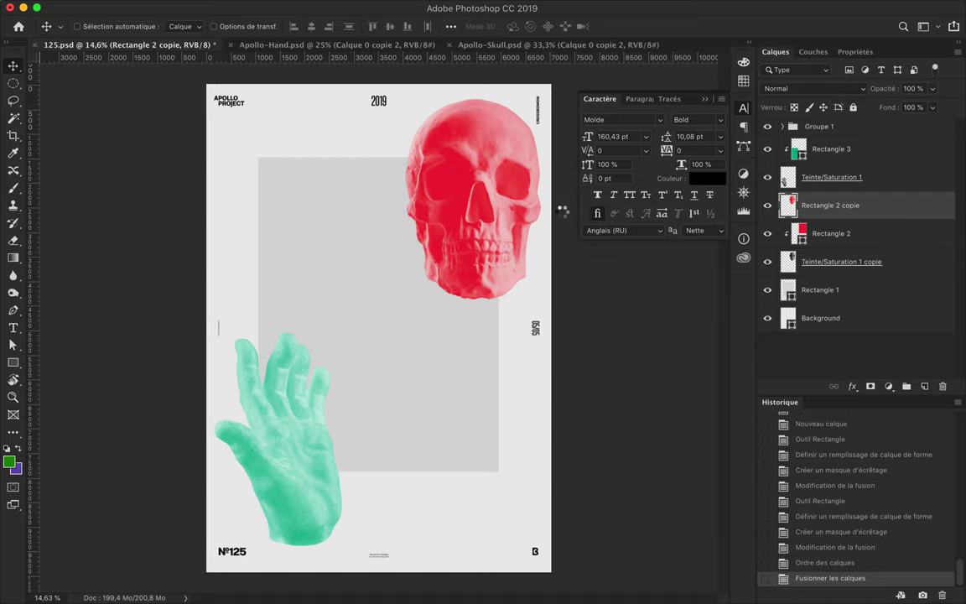
Step: Try a Color Halftone on the skull copy and move it, then undo it
{"action": "key", "text": "Return"}
{"action": "left_click_drag", "start_coordinate": [562, 216], "coordinate": [385, 197]}
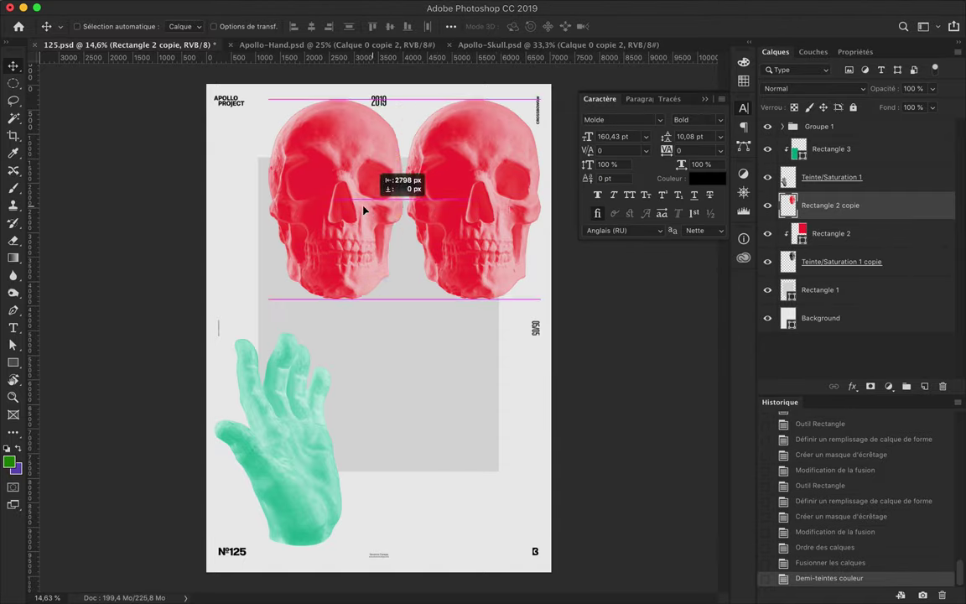
{"action": "scroll", "coordinate": [327, 184], "scroll_direction": "up", "scroll_amount": 5}
{"action": "key", "text": "ctrl+alt+z"}
{"action": "key", "text": "ctrl+alt+z"}
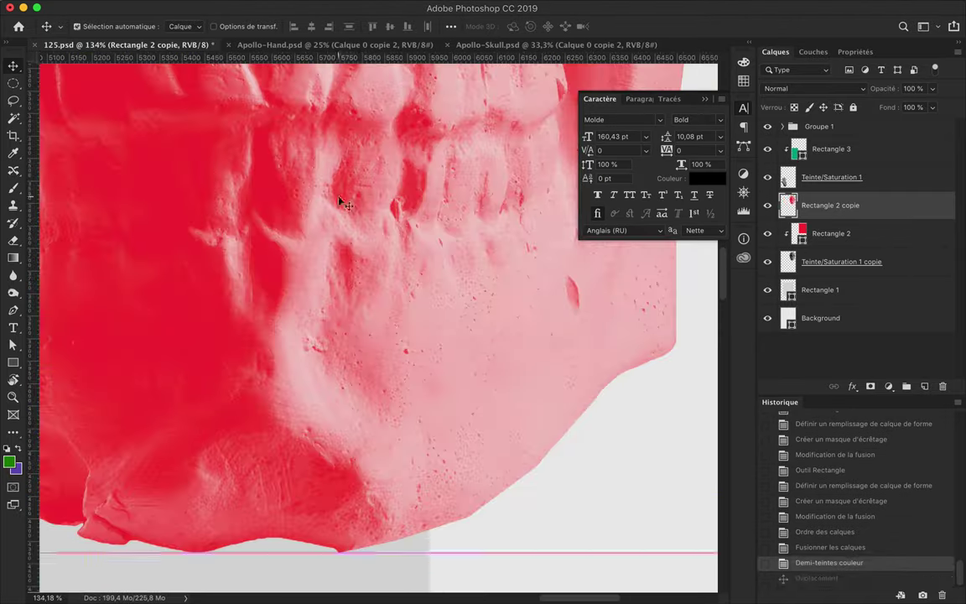
{"action": "left_click", "coordinate": [410, 7]}
{"action": "key", "text": "ctrl+alt+f"}
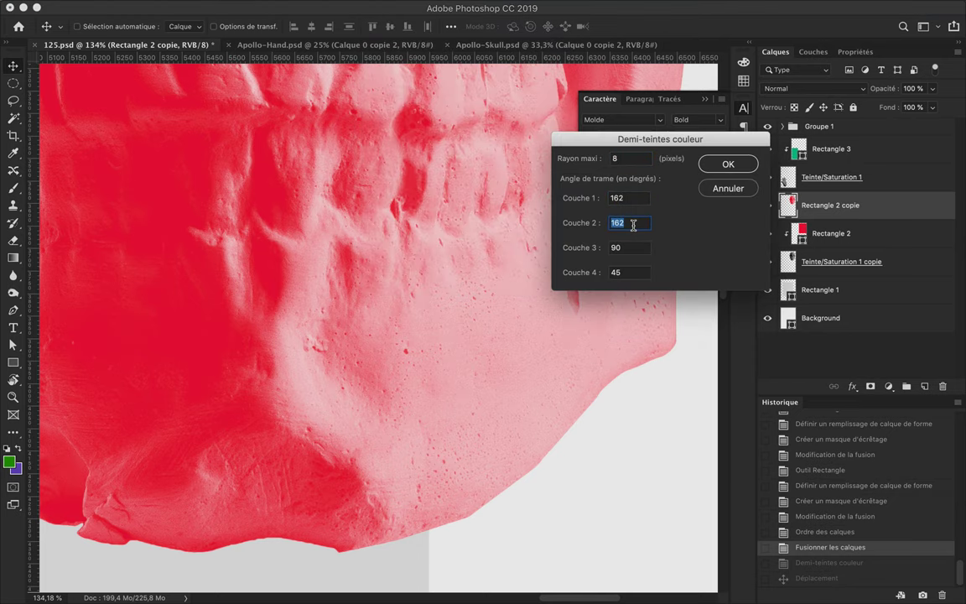
{"action": "key", "text": "Return"}
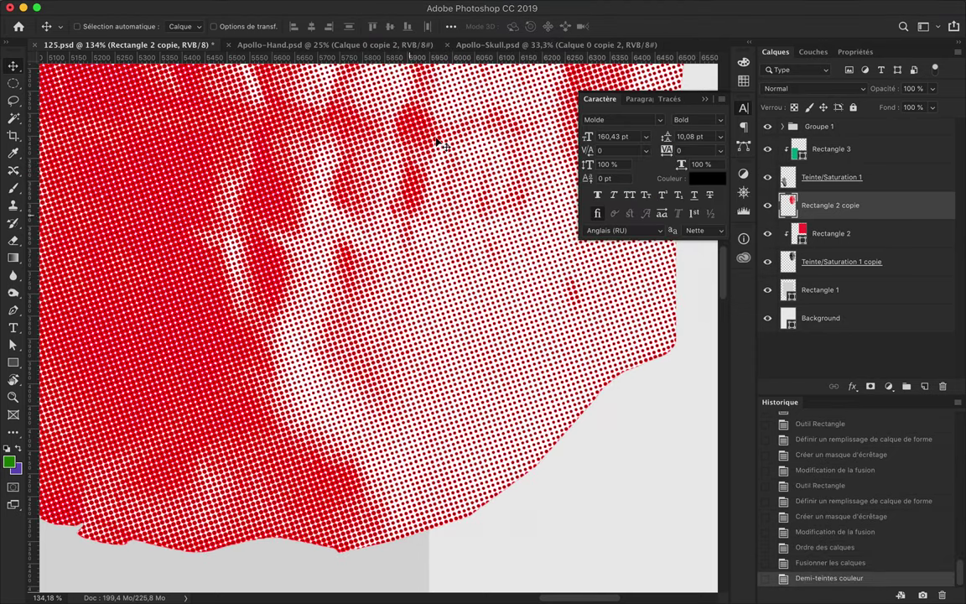
{"action": "key", "text": "ctrl+0"}
{"action": "key", "text": "ctrl+z"}
Step: Reapply Color Halftone to the skull copy with a coarse 43-pixel dot radius
{"action": "left_click", "coordinate": [408, 7]}
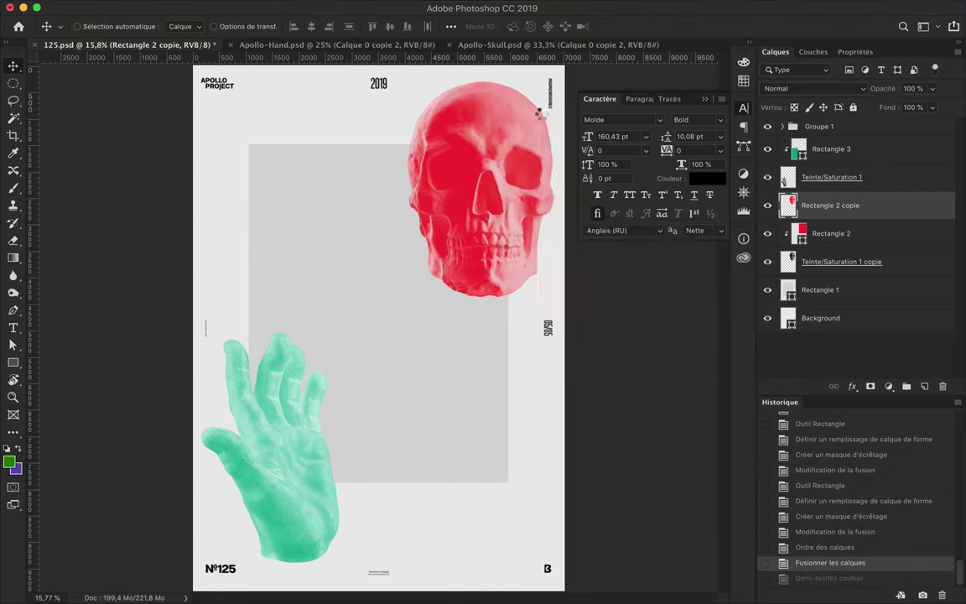
{"action": "key", "text": "ctrl+alt+f"}
{"action": "type", "text": "200"}
{"action": "key", "text": "Return"}
{"action": "key", "text": "Return"}
{"action": "key", "text": "Return"}
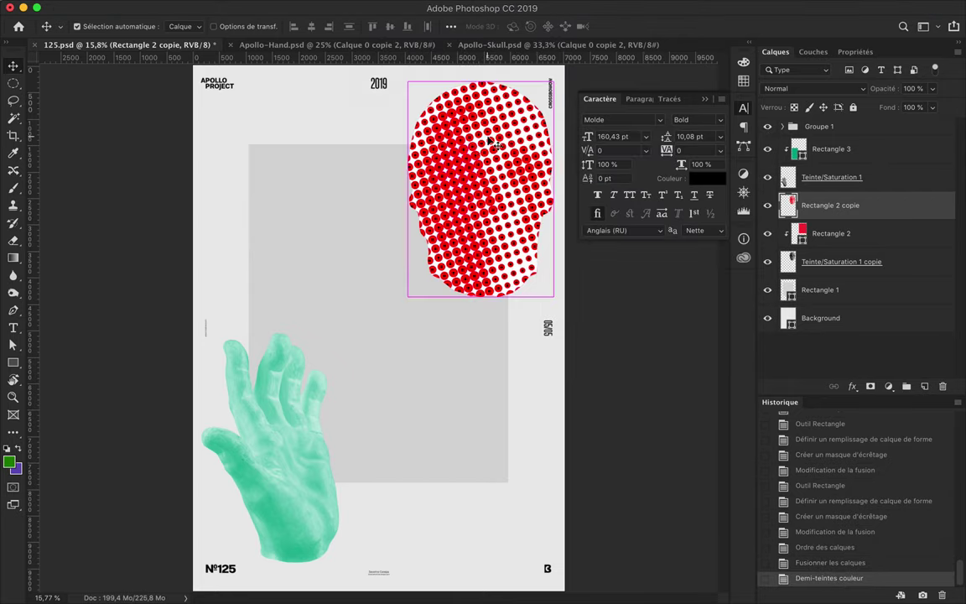
{"action": "key", "text": "ctrl+z"}
{"action": "left_click", "coordinate": [453, 8]}
{"action": "left_click", "coordinate": [600, 239]}
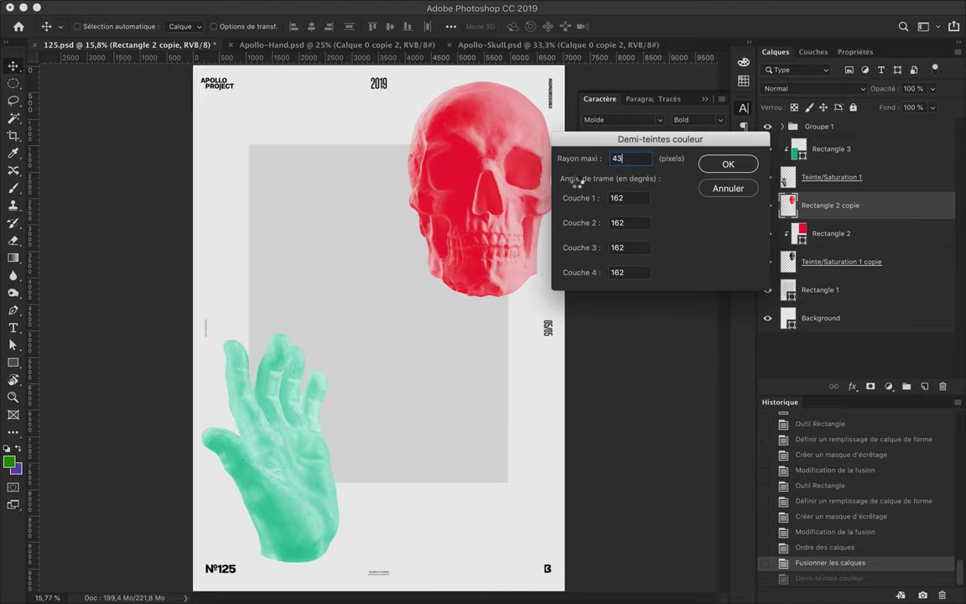
{"action": "key", "text": "Return"}
{"action": "key", "text": "ctrl+z"}
{"action": "left_click", "coordinate": [352, 7]}
{"action": "left_click", "coordinate": [611, 243]}
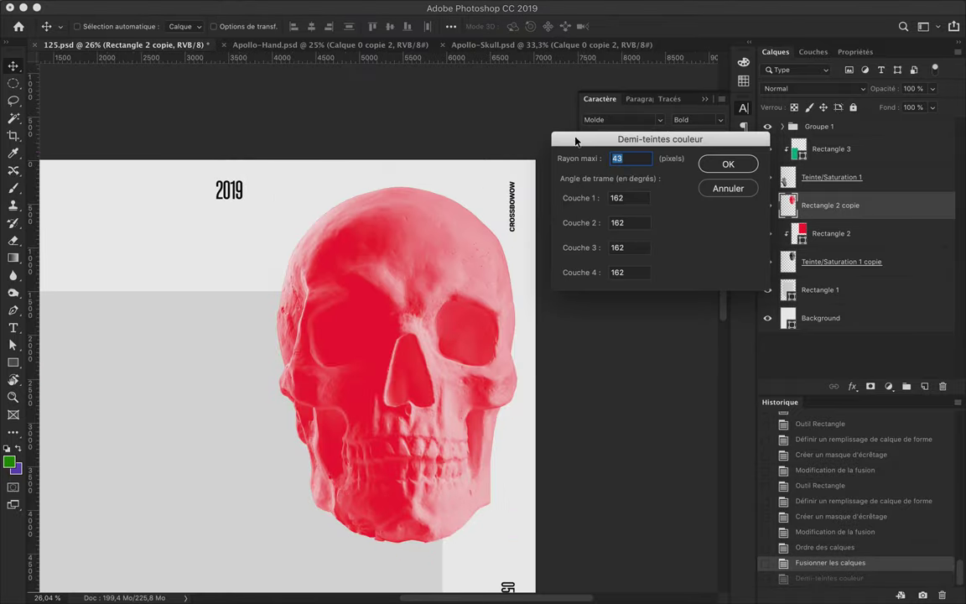
{"action": "type", "text": "13"}
{"action": "key", "text": "Return"}
Step: Magic-wand the white gaps between the halftone dots and delete them
{"action": "scroll", "coordinate": [353, 311], "scroll_direction": "up", "scroll_amount": 10}
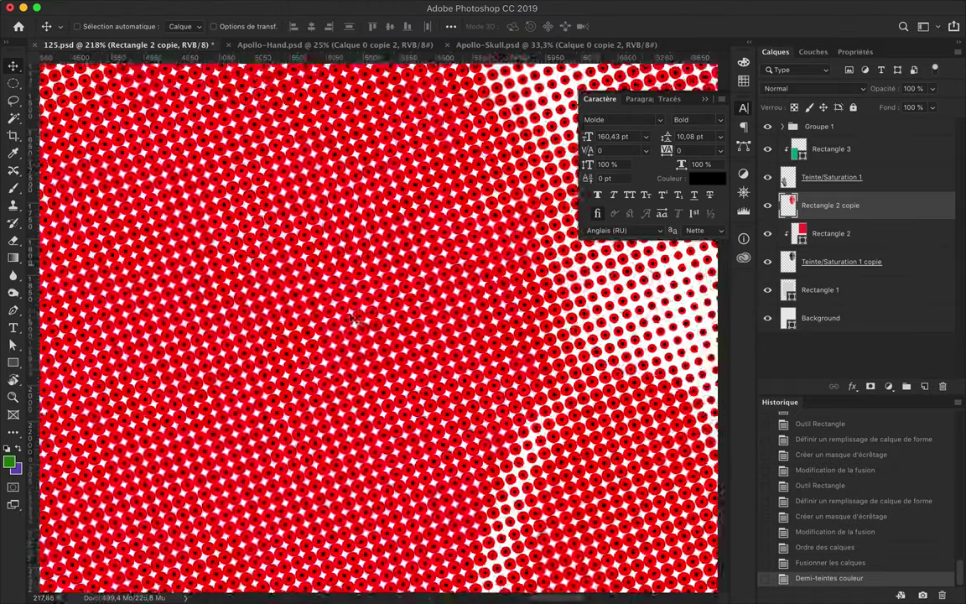
{"action": "key", "text": "w"}
{"action": "left_click", "coordinate": [249, 312]}
{"action": "key", "text": "Delete"}
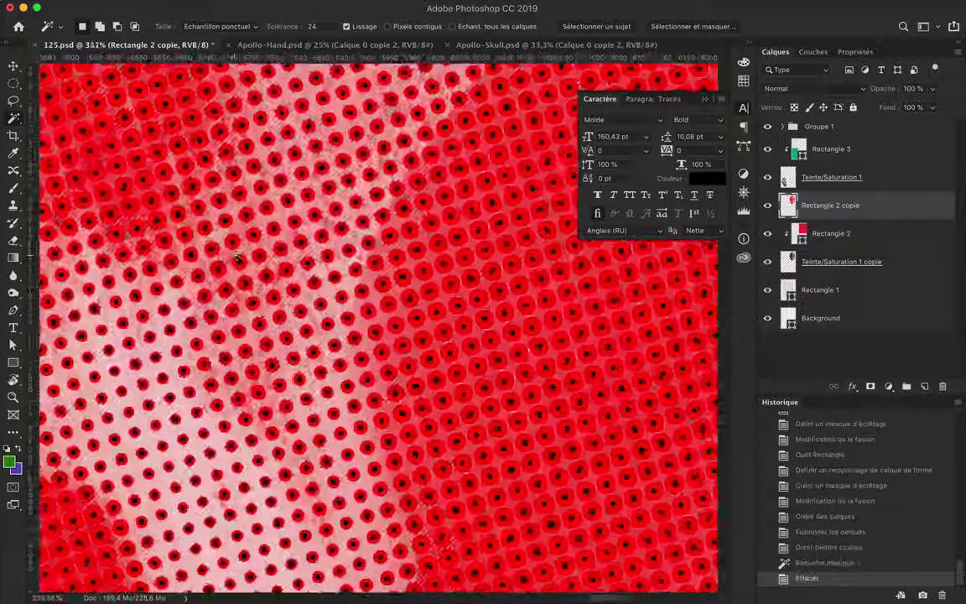
Step: Select the dark dot centres, brush them solid skull red, and deselect
{"action": "scroll", "coordinate": [277, 285], "scroll_direction": "up", "scroll_amount": 5}
{"action": "left_click", "coordinate": [344, 258]}
{"action": "key", "text": "b"}
{"action": "key", "text": "ctrl+0"}
{"action": "key", "text": "F6"}
{"action": "left_click", "coordinate": [460, 272], "text": "alt"}
{"action": "scroll", "coordinate": [410, 251], "scroll_direction": "up", "scroll_amount": 10}
{"action": "scroll", "coordinate": [410, 251], "scroll_direction": "up", "scroll_amount": 5}
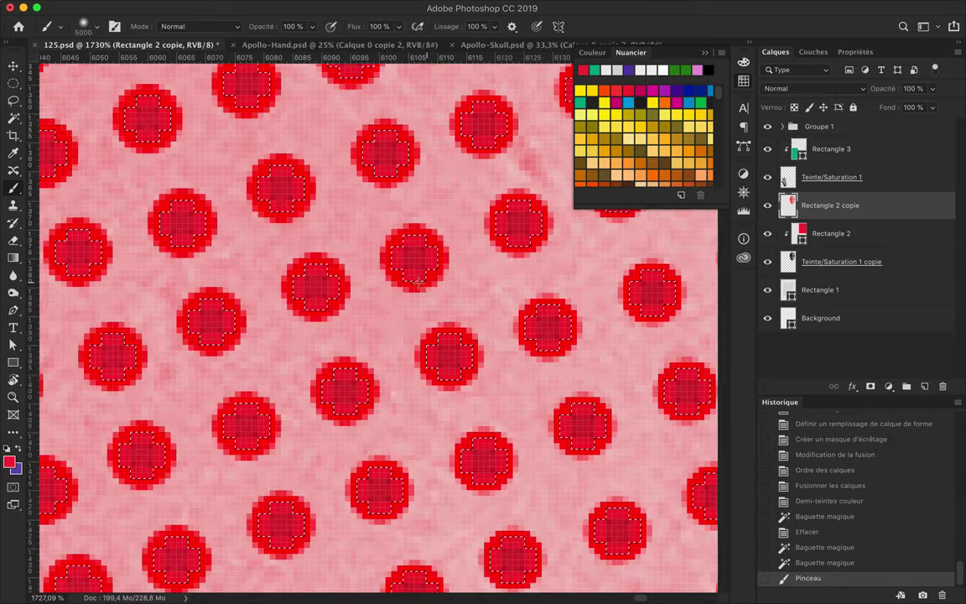
{"action": "left_click", "coordinate": [380, 350]}
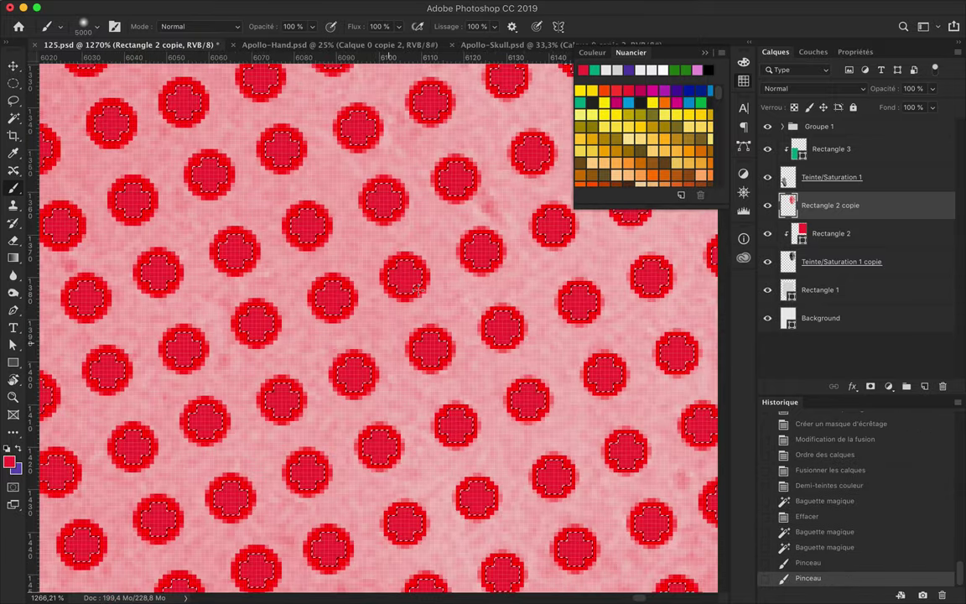
{"action": "key", "text": "ctrl+d"}
Step: Drag the dotted skull copy left so it overlaps the original
{"action": "key", "text": "v"}
{"action": "key", "text": "ctrl+0"}
{"action": "mouse_move", "coordinate": [438, 298]}
{"action": "left_mouse_down"}
{"action": "mouse_move", "coordinate": [414, 195]}
{"action": "mouse_move", "coordinate": [367, 211]}
{"action": "mouse_move", "coordinate": [407, 212]}
{"action": "left_mouse_up"}
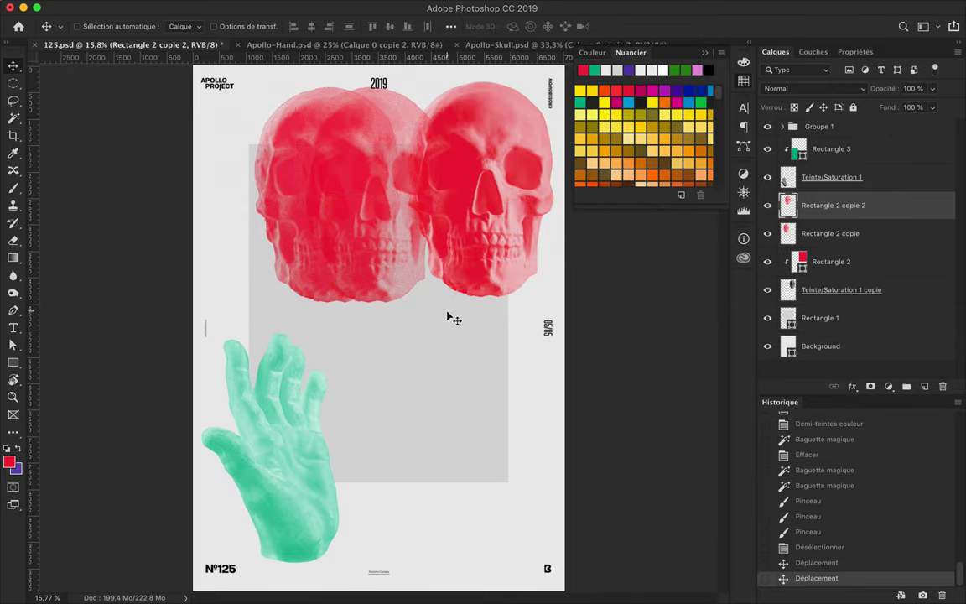
Step: Repaint the middle skull's dots green and move that skull to the left
{"action": "left_click", "coordinate": [440, 317]}
{"action": "key", "text": "ctrl+shift+i"}
{"action": "key", "text": "b"}
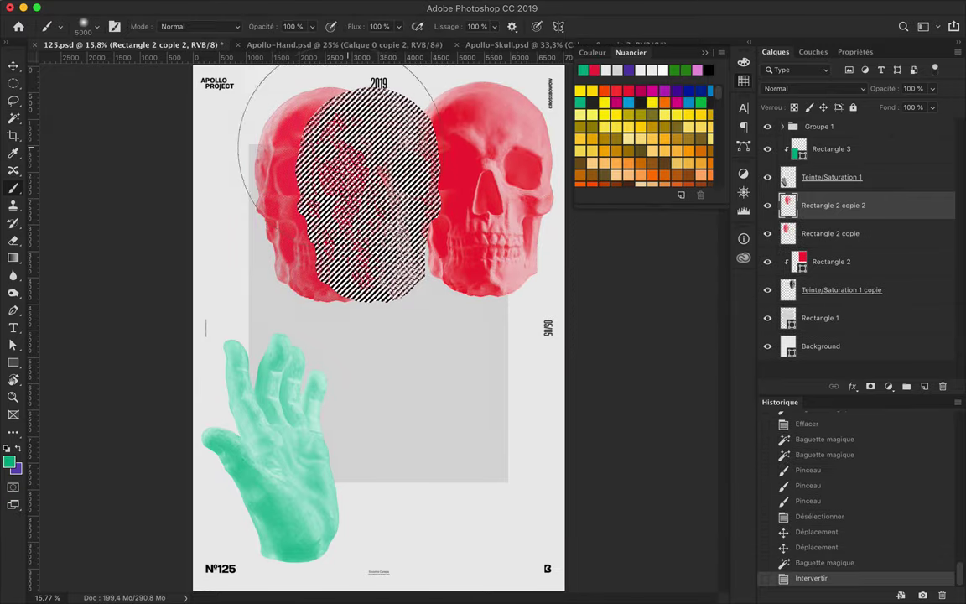
{"action": "left_click_drag", "start_coordinate": [363, 288], "coordinate": [427, 264]}
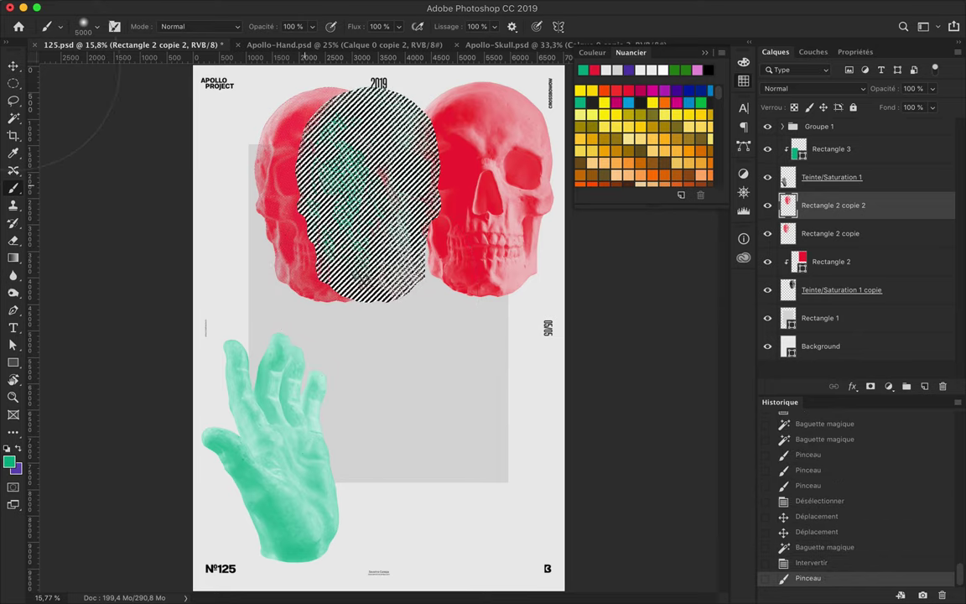
{"action": "key", "text": "v"}
{"action": "key", "text": "ctrl+d"}
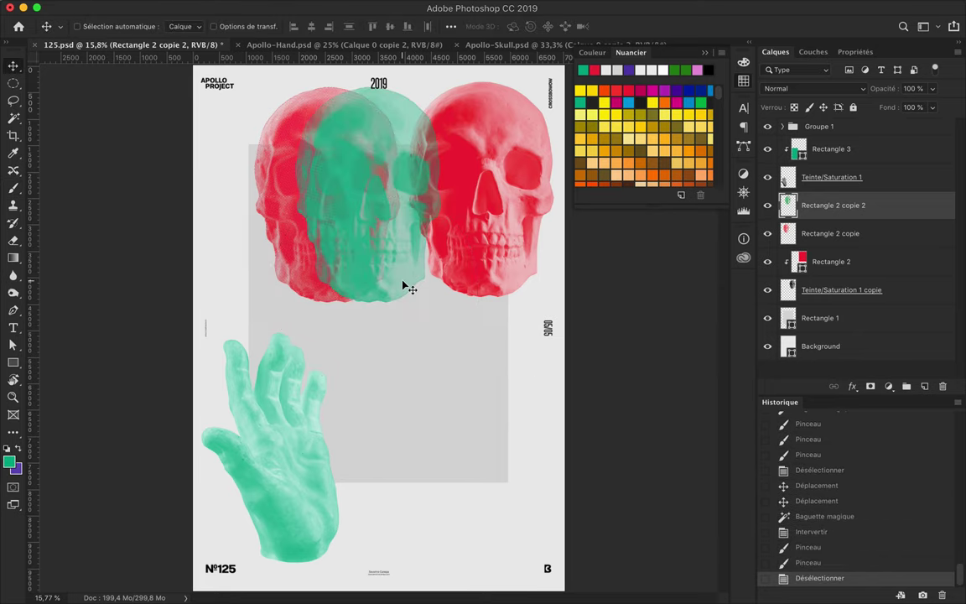
{"action": "left_click_drag", "start_coordinate": [402, 285], "coordinate": [365, 287]}
Step: Reorder the skull layers, reposition the copies, and delete the extra skull layers
{"action": "left_click_drag", "start_coordinate": [820, 241], "coordinate": [819, 249]}
{"action": "left_click_drag", "start_coordinate": [335, 185], "coordinate": [344, 182]}
{"action": "left_click_drag", "start_coordinate": [809, 216], "coordinate": [839, 198]}
{"action": "left_click_drag", "start_coordinate": [361, 214], "coordinate": [385, 216]}
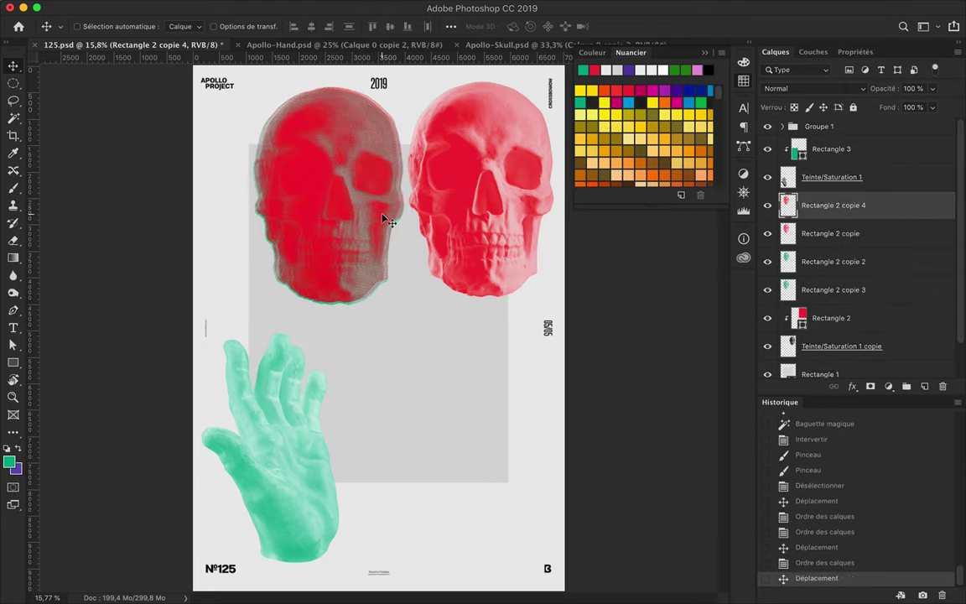
{"action": "left_click", "coordinate": [809, 259]}
{"action": "key", "text": "BackSpace"}
{"action": "key", "text": "BackSpace"}
{"action": "key", "text": "BackSpace"}
{"action": "left_click", "coordinate": [768, 261]}
{"action": "key", "text": "ctrl+z"}
Step: Place the red skull right and the green skull left, then duplicate the hand layers
{"action": "left_click_drag", "start_coordinate": [266, 162], "coordinate": [410, 163]}
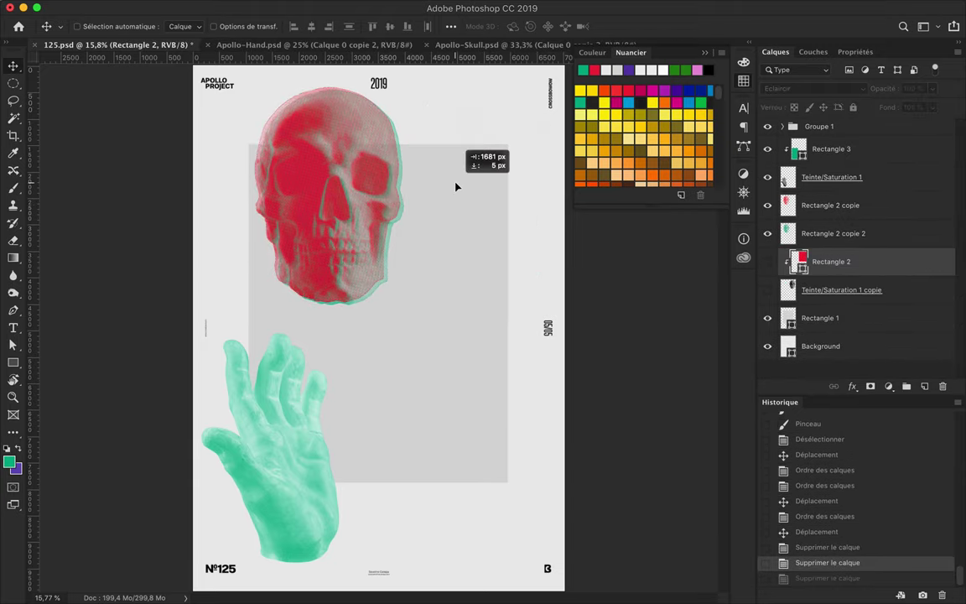
{"action": "left_click_drag", "start_coordinate": [359, 189], "coordinate": [297, 169]}
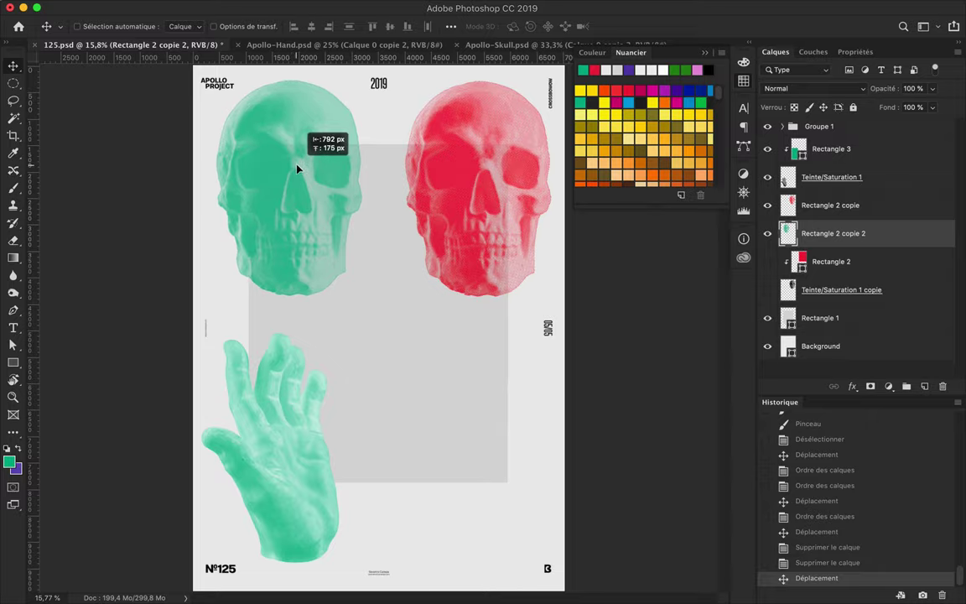
{"action": "left_click_drag", "start_coordinate": [873, 188], "coordinate": [792, 136]}
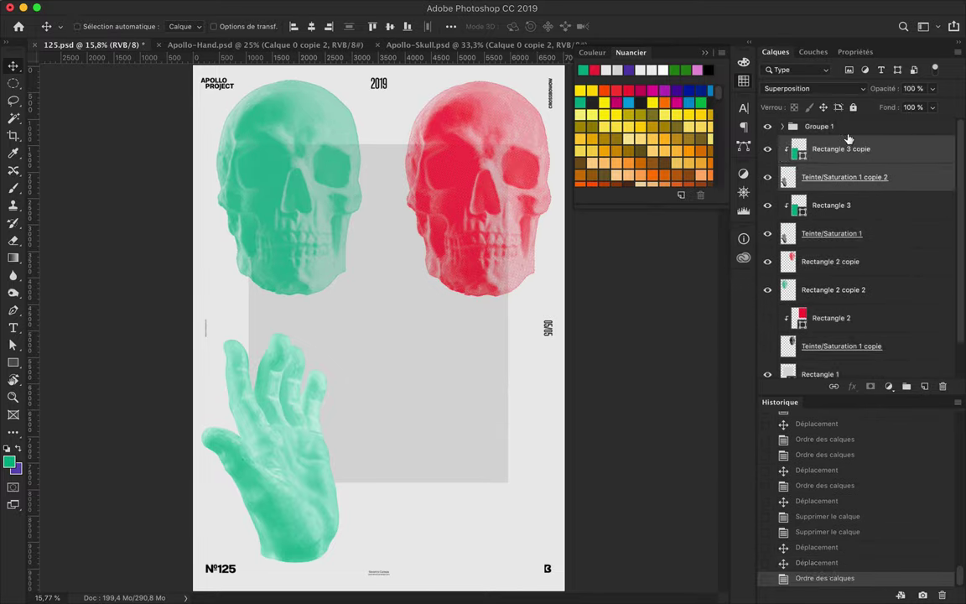
Step: Merge the hand layers, apply Color Halftone, and delete the light gaps between dots
{"action": "key", "text": "ctrl+e"}
{"action": "key", "text": "ctrl+f"}
{"action": "scroll", "coordinate": [265, 426], "scroll_direction": "up", "scroll_amount": 5}
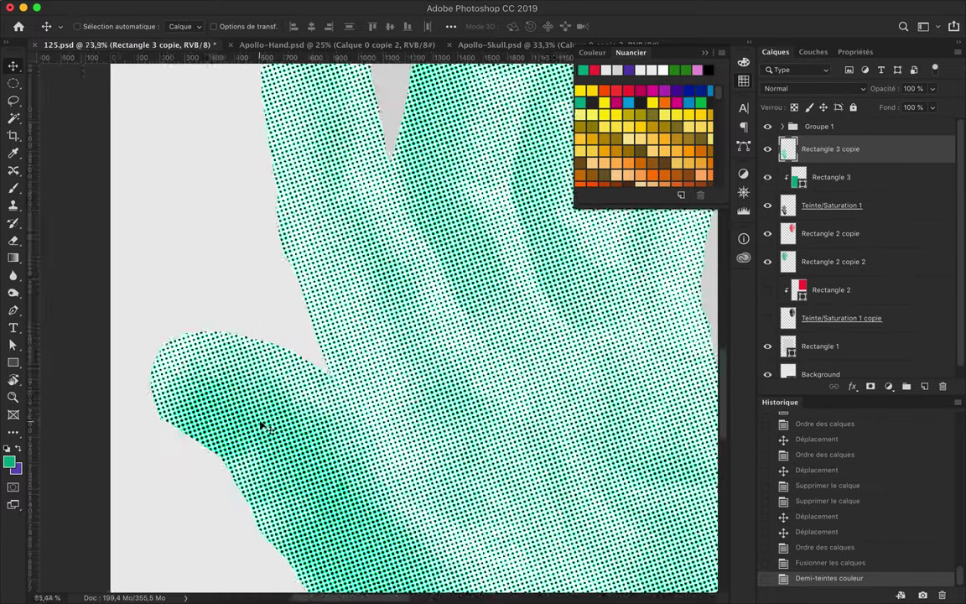
{"action": "key", "text": "w"}
{"action": "scroll", "coordinate": [340, 332], "scroll_direction": "up", "scroll_amount": 4}
{"action": "left_click", "coordinate": [337, 317]}
{"action": "key", "text": "Delete"}
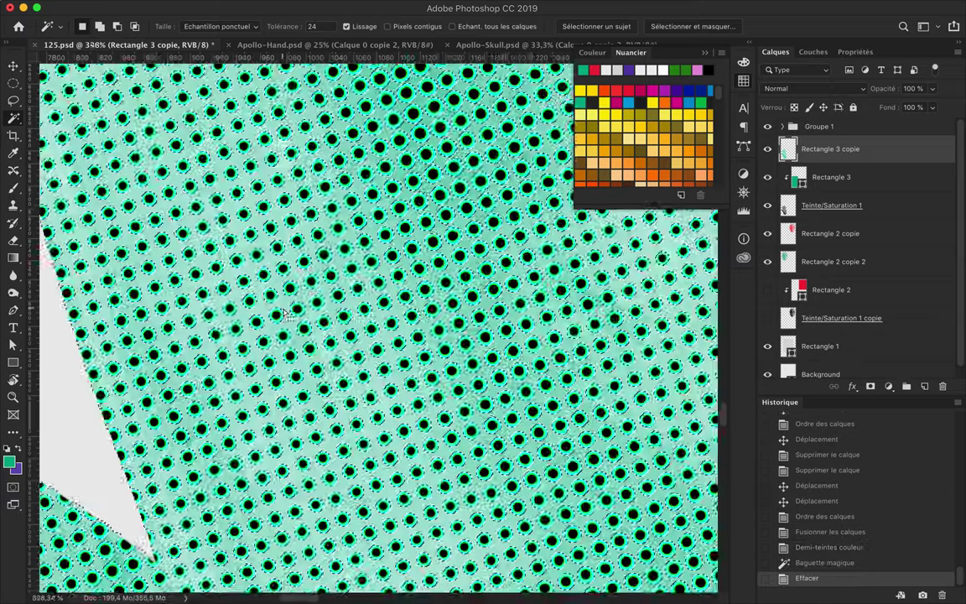
Step: Refine the Magic Wand selection of the light background around the halftone hand
{"action": "scroll", "coordinate": [309, 303], "scroll_direction": "up", "scroll_amount": 3}
{"action": "left_click", "coordinate": [312, 305]}
{"action": "scroll", "coordinate": [319, 308], "scroll_direction": "up", "scroll_amount": 3}
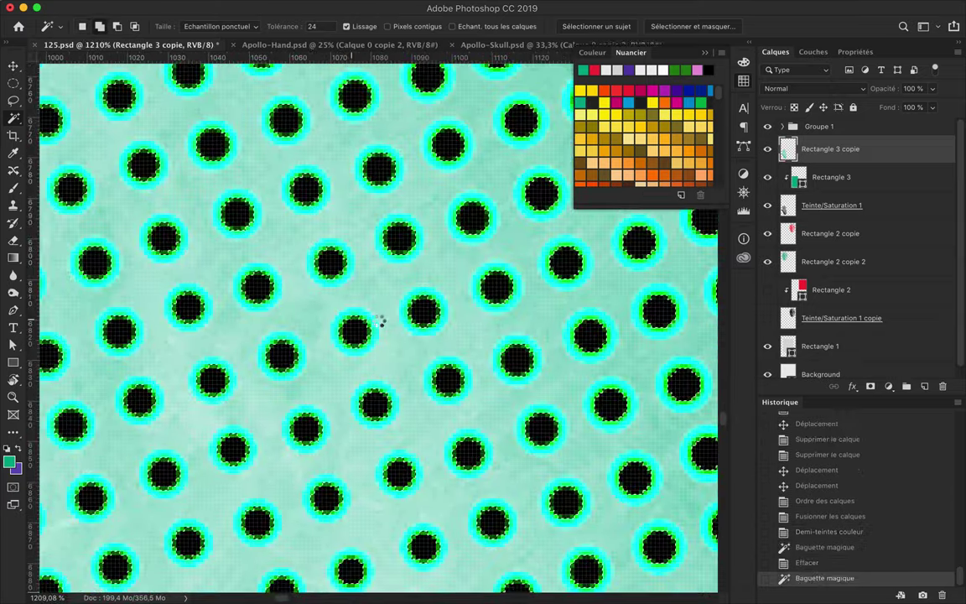
{"action": "left_click", "coordinate": [353, 330]}
{"action": "left_click", "coordinate": [309, 183]}
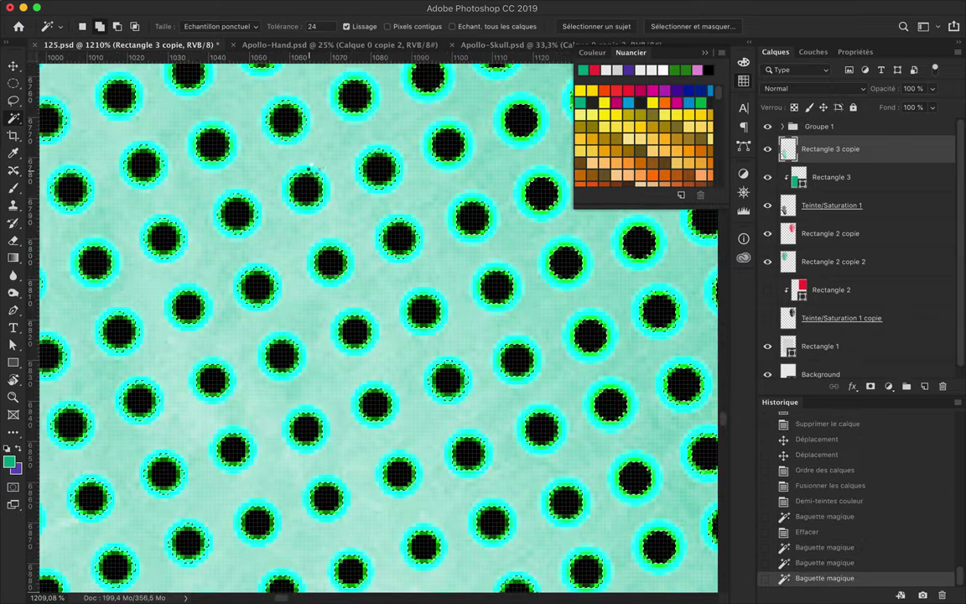
{"action": "left_click", "coordinate": [327, 149]}
{"action": "left_click", "coordinate": [340, 94]}
{"action": "key", "text": "ctrl+d"}
Step: Paint the halftone hand solid green through an inverted background selection
{"action": "left_click", "coordinate": [330, 138]}
{"action": "key", "text": "ctrl+shift+i"}
{"action": "key", "text": "ctrl+0"}
{"action": "key", "text": "b"}
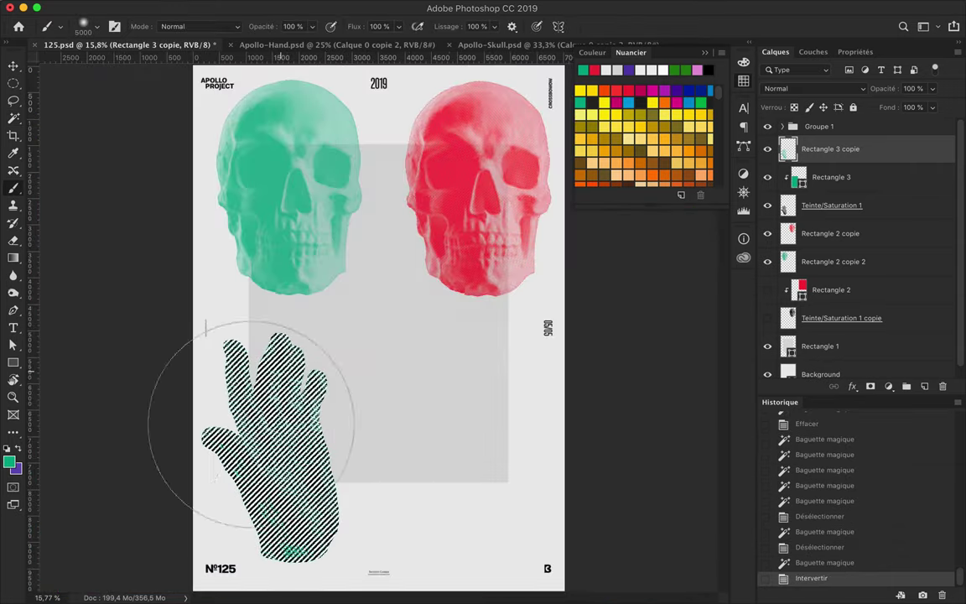
{"action": "left_click_drag", "start_coordinate": [289, 354], "coordinate": [334, 518]}
{"action": "left_click_drag", "start_coordinate": [252, 403], "coordinate": [431, 421]}
{"action": "key", "text": "ctrl+d"}
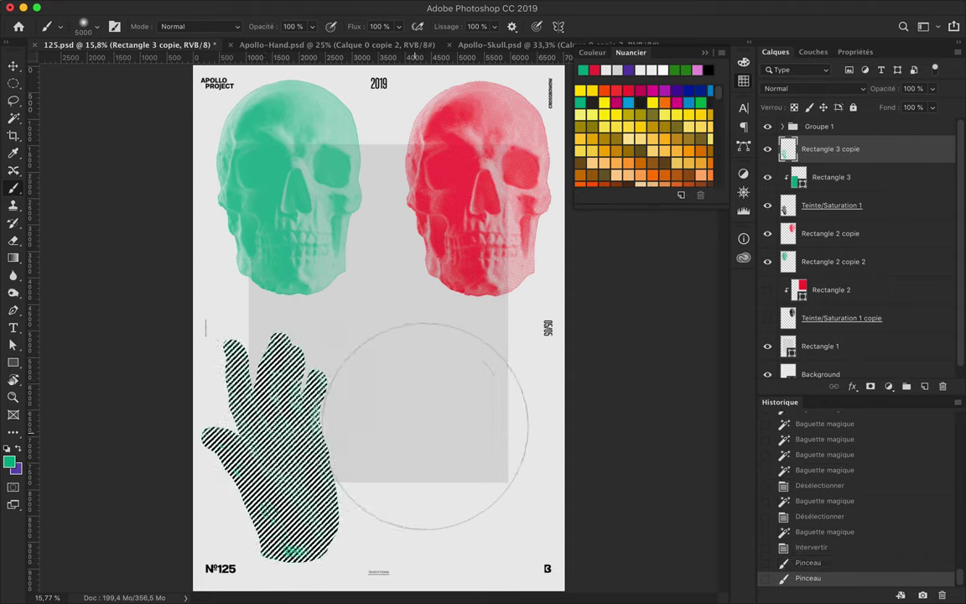
Step: Copy the green hand to the bottom-right and nudge the left hand slightly
{"action": "key", "text": "v"}
{"action": "left_click_drag", "start_coordinate": [310, 454], "coordinate": [515, 454]}
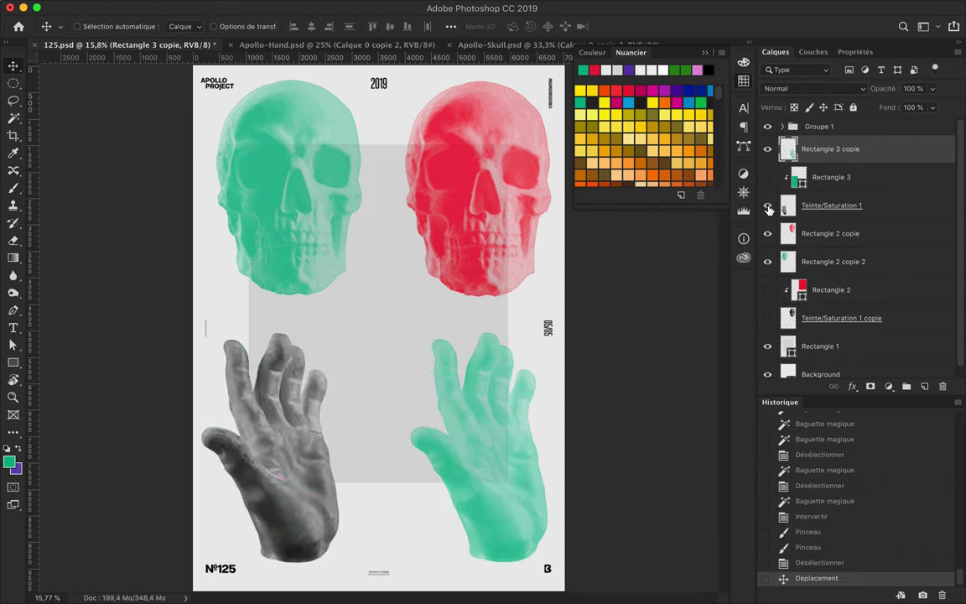
{"action": "left_click_drag", "start_coordinate": [308, 467], "coordinate": [324, 466]}
Step: Repaint the bottom-left hand red through an inverted selection
{"action": "left_click", "coordinate": [357, 440]}
{"action": "key", "text": "ctrl+shift+i"}
{"action": "key", "text": "b"}
{"action": "left_click_drag", "start_coordinate": [265, 339], "coordinate": [283, 516]}
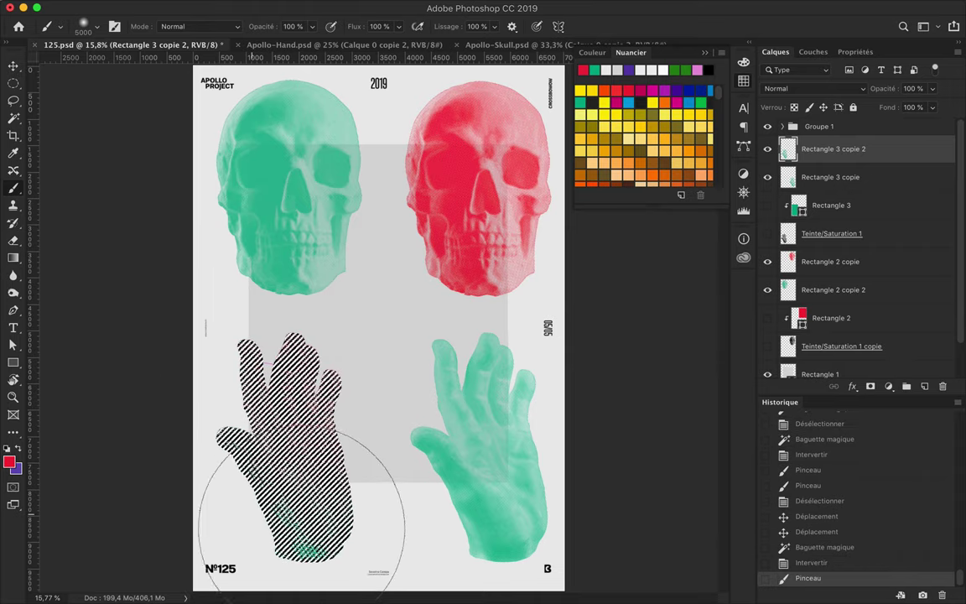
{"action": "left_click_drag", "start_coordinate": [217, 476], "coordinate": [319, 395]}
{"action": "key", "text": "w"}
{"action": "left_click", "coordinate": [320, 303]}
{"action": "key", "text": "ctrl+d"}
{"action": "key", "text": "v"}
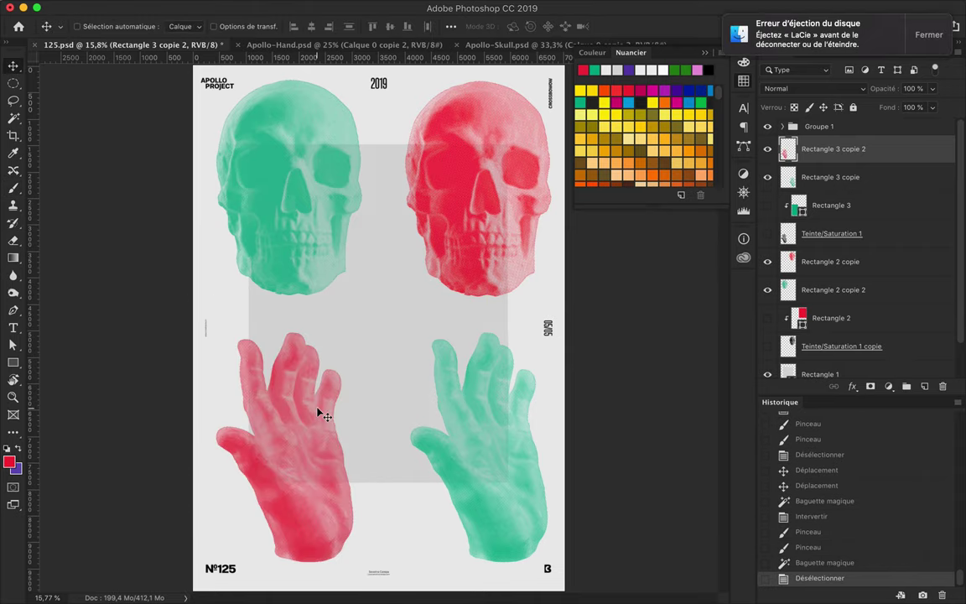
{"action": "left_click", "coordinate": [928, 35]}
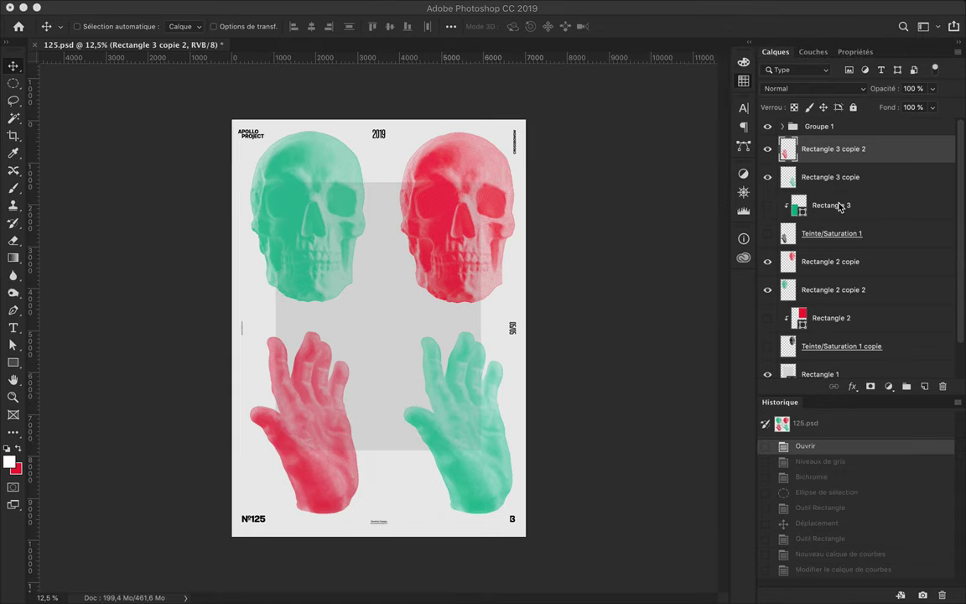
Step: Try red then green fills on the grey background rectangle, then delete it
{"action": "key", "text": "a"}
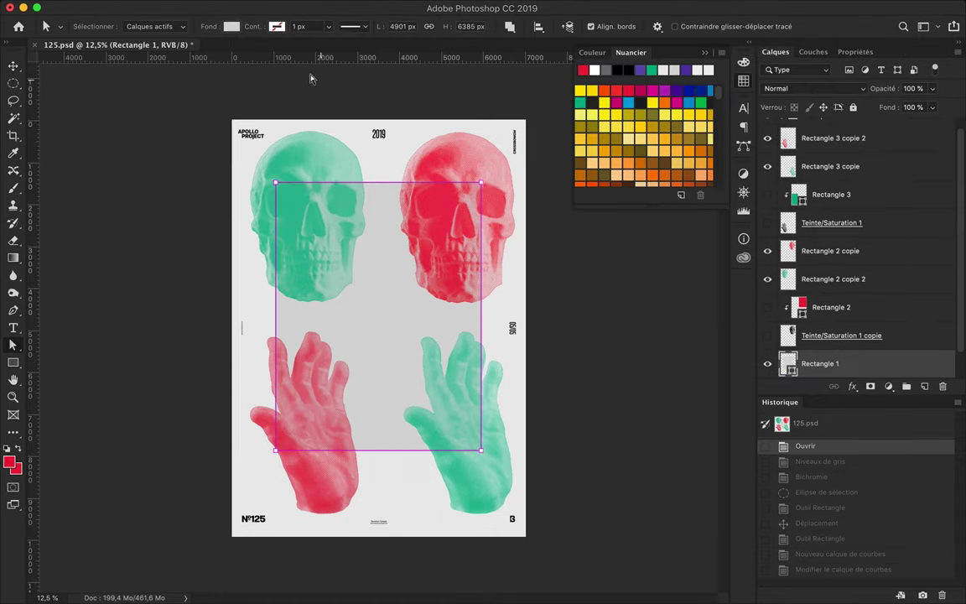
{"action": "left_click", "coordinate": [230, 26]}
{"action": "left_click", "coordinate": [148, 98]}
{"action": "left_click", "coordinate": [259, 98]}
{"action": "key", "text": "v"}
{"action": "left_click_drag", "start_coordinate": [388, 307], "coordinate": [388, 341]}
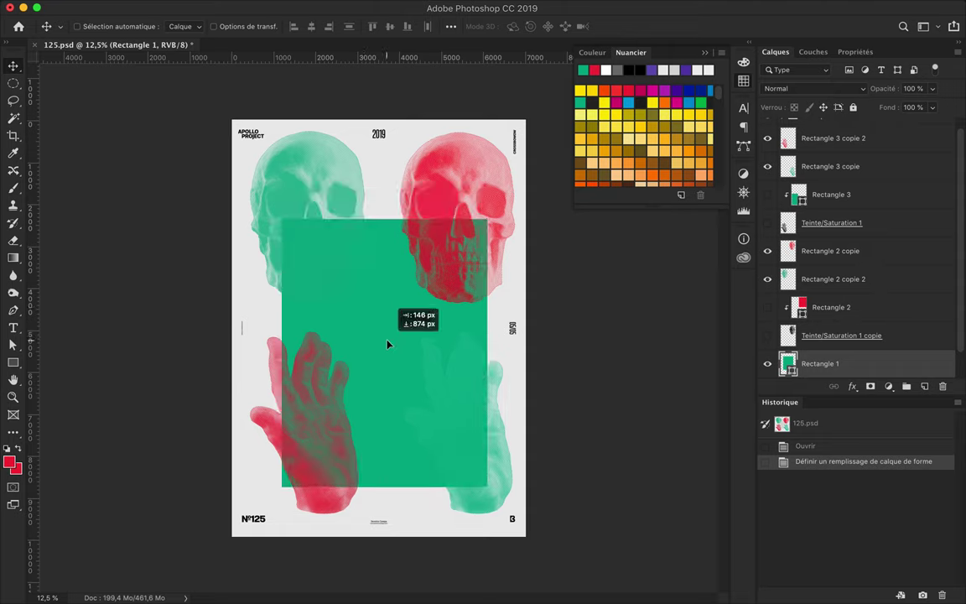
{"action": "key", "text": "Delete"}
Step: Nudge the green skull down and green hand up, then trial a circular cut-out
{"action": "left_click_drag", "start_coordinate": [317, 261], "coordinate": [317, 269]}
{"action": "left_click_drag", "start_coordinate": [449, 414], "coordinate": [449, 394]}
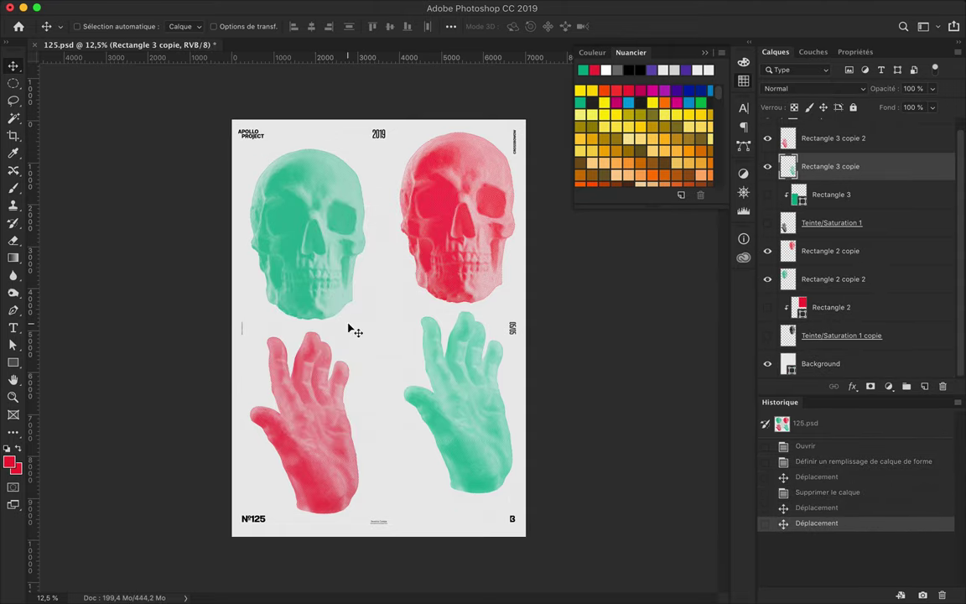
{"action": "left_click", "coordinate": [592, 52]}
{"action": "left_click", "coordinate": [631, 52]}
{"action": "key", "text": "m"}
{"action": "left_click_drag", "start_coordinate": [354, 287], "coordinate": [423, 356]}
{"action": "key", "text": "Delete"}
{"action": "left_click_drag", "start_coordinate": [364, 292], "coordinate": [412, 359]}
Step: Test a centre square with a green copy and blend modes, then delete both squares
{"action": "left_click", "coordinate": [156, 26]}
{"action": "left_click", "coordinate": [902, 203]}
{"action": "key", "text": "v"}
{"action": "mouse_move", "coordinate": [391, 325]}
{"action": "left_mouse_down"}
{"action": "mouse_move", "coordinate": [426, 326]}
{"action": "mouse_move", "coordinate": [376, 327]}
{"action": "left_mouse_up"}
{"action": "left_click", "coordinate": [583, 69]}
{"action": "left_click", "coordinate": [776, 52]}
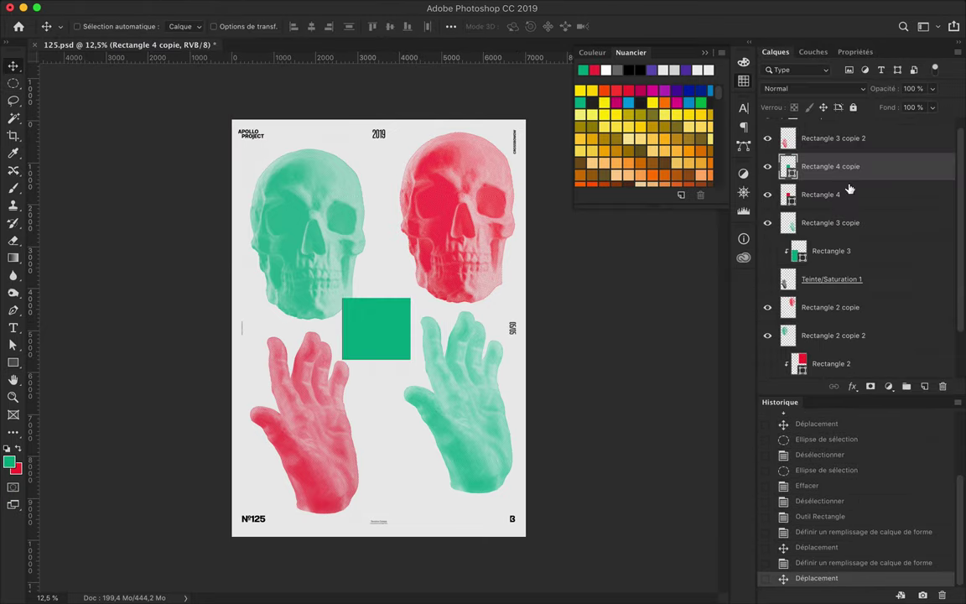
{"action": "left_click", "coordinate": [797, 88]}
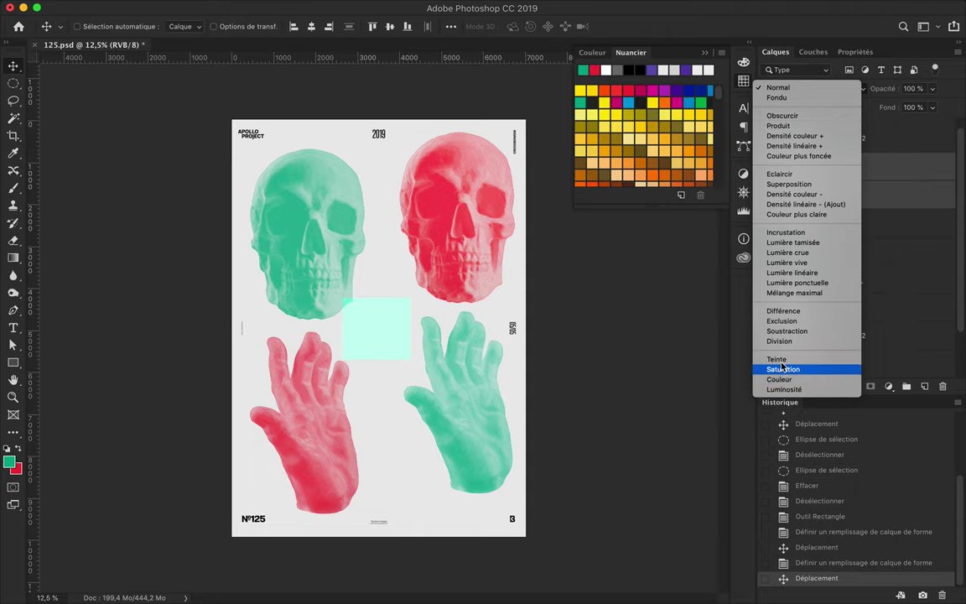
{"action": "key", "text": "Escape"}
{"action": "left_click_drag", "start_coordinate": [378, 327], "coordinate": [390, 328]}
{"action": "key", "text": "BackSpace"}
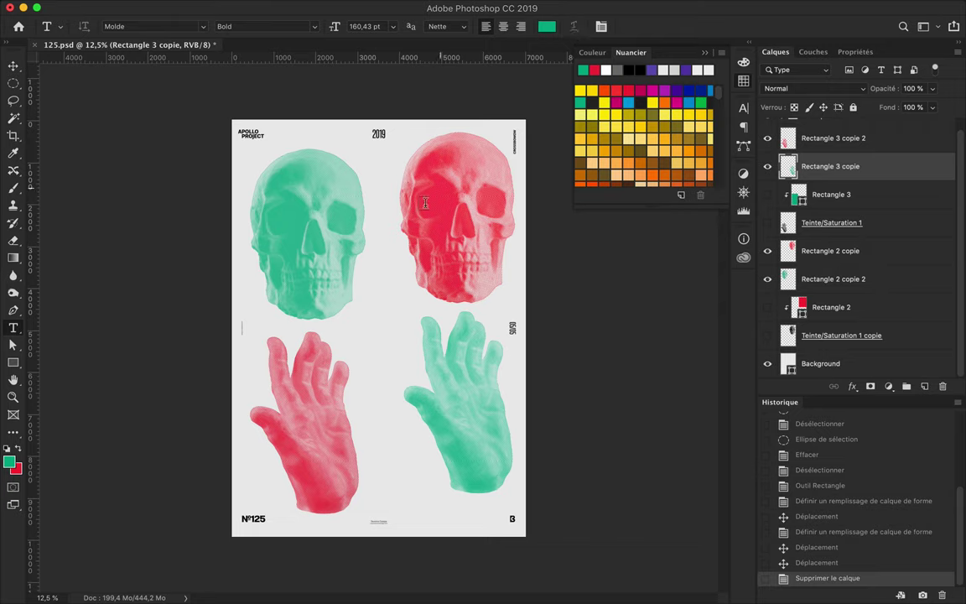
Step: Add centred 'A P O L L O' text on the right column and a red copy on the left
{"action": "left_click", "coordinate": [374, 205]}
{"action": "type", "text": "A P O L L O"}
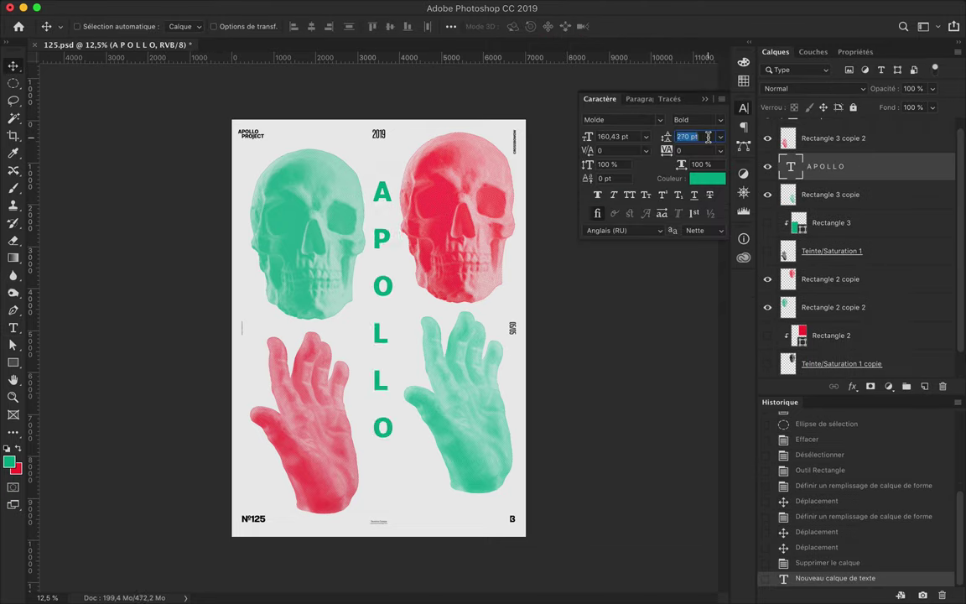
{"action": "left_click", "coordinate": [632, 99]}
{"action": "left_click", "coordinate": [615, 119]}
{"action": "left_click_drag", "start_coordinate": [391, 286], "coordinate": [403, 288]}
{"action": "left_click_drag", "start_coordinate": [470, 288], "coordinate": [316, 289]}
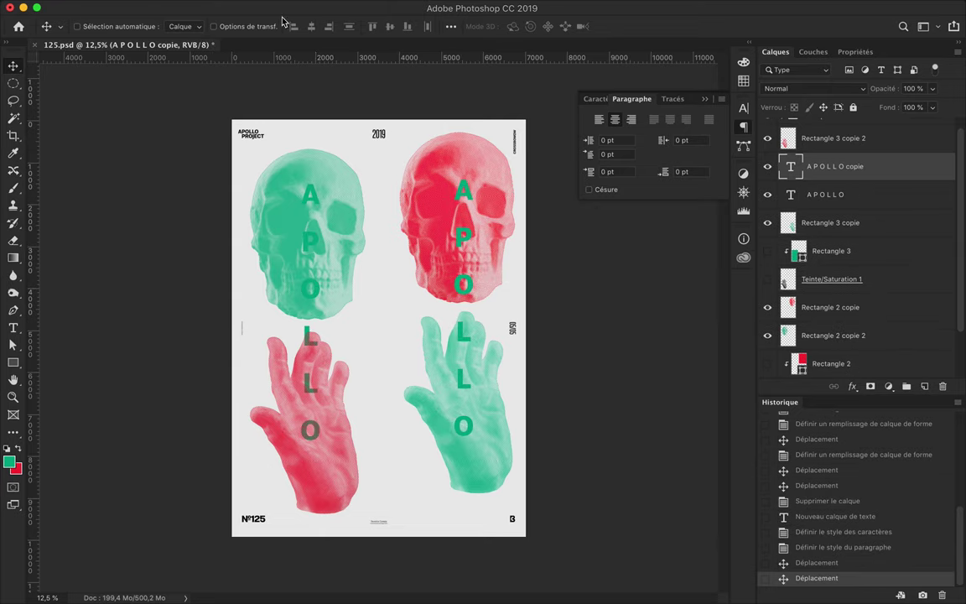
{"action": "left_click", "coordinate": [546, 28]}
{"action": "left_click", "coordinate": [913, 200]}
Step: Warp both APOLLO texts with Objectif 180° at +50, then duplicate the text layer
{"action": "left_click", "coordinate": [574, 26]}
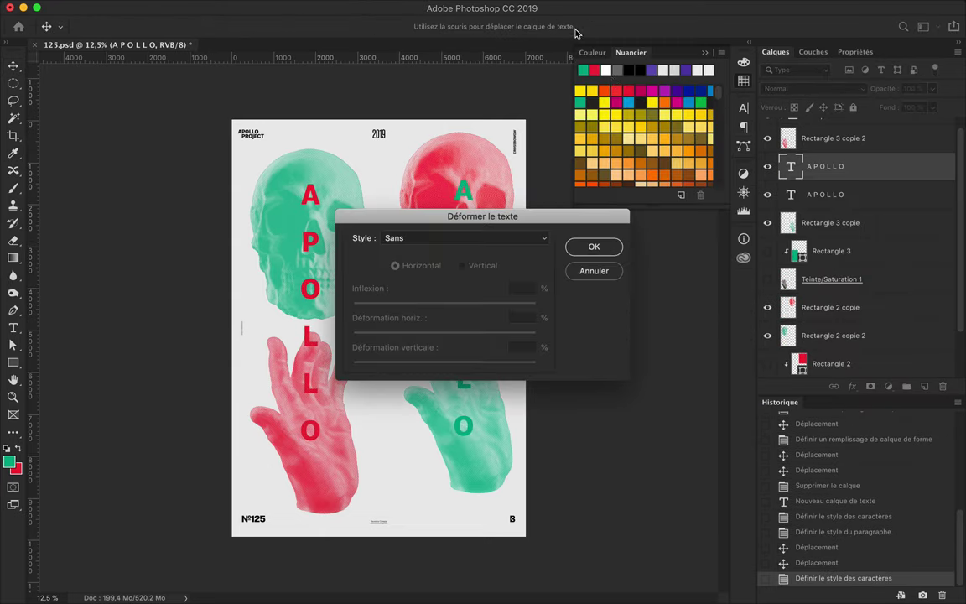
{"action": "left_click", "coordinate": [418, 238]}
{"action": "left_click", "coordinate": [433, 412]}
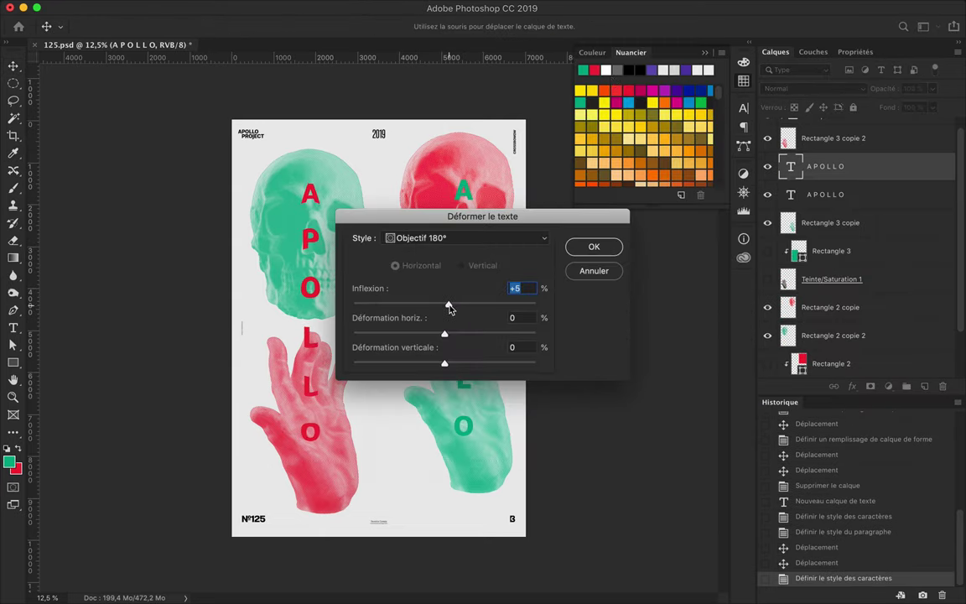
{"action": "left_click", "coordinate": [593, 245]}
{"action": "left_click", "coordinate": [474, 245], "text": "ctrl"}
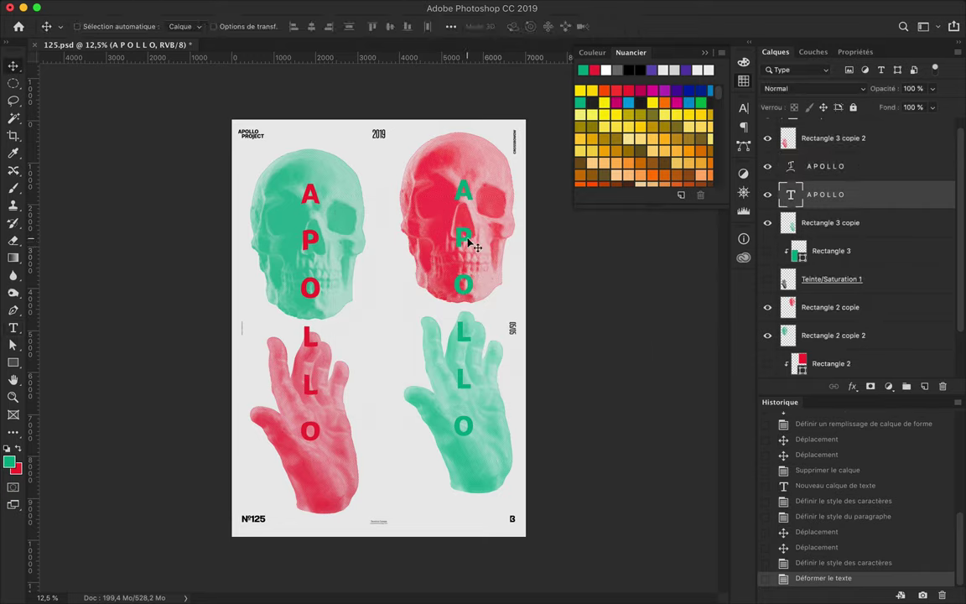
{"action": "left_click", "coordinate": [465, 237]}
{"action": "left_click", "coordinate": [430, 423]}
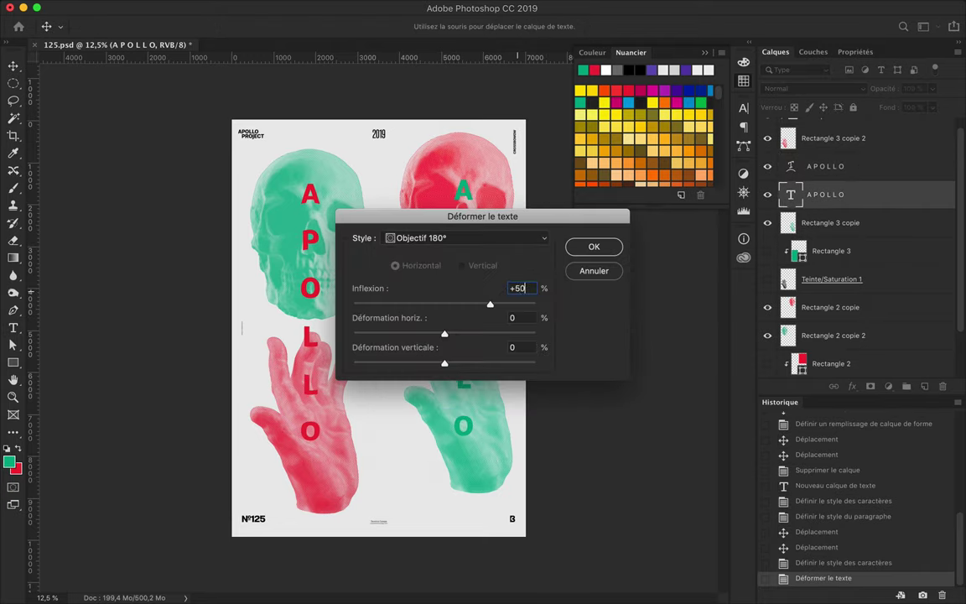
{"action": "key", "text": "Return"}
{"action": "key", "text": "ctrl+j"}
{"action": "left_click", "coordinate": [384, 8]}
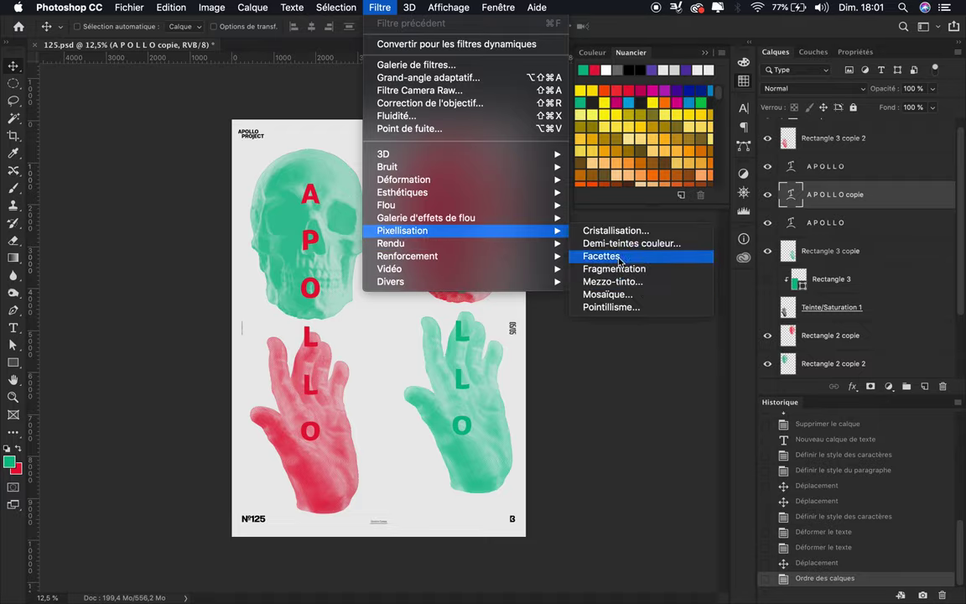
Step: Apply a first Color Halftone to the APOLLO copy, inspect it, and undo it
{"action": "left_click", "coordinate": [612, 216]}
{"action": "left_click", "coordinate": [541, 206]}
{"action": "key", "text": "Return"}
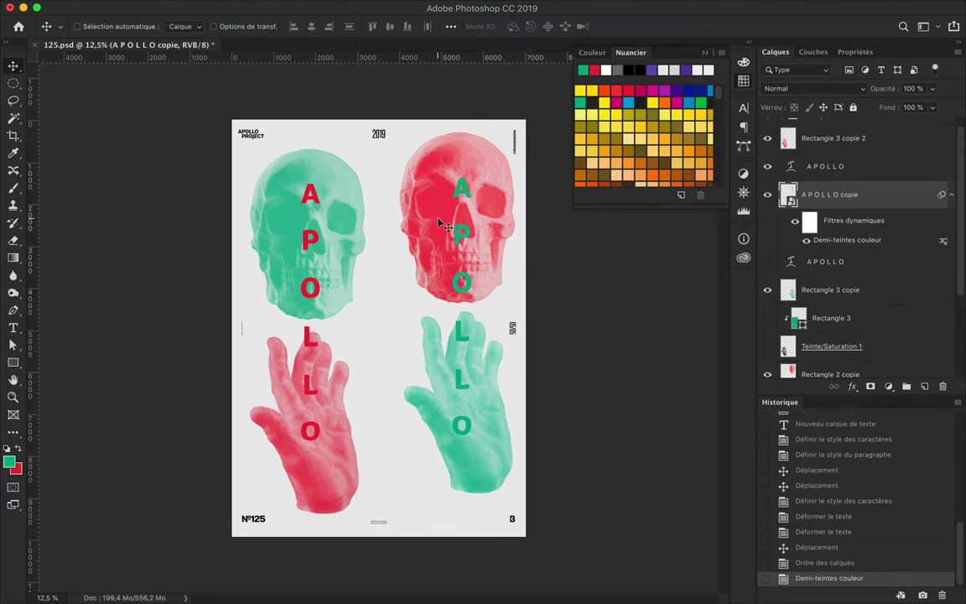
{"action": "scroll", "coordinate": [437, 223], "scroll_direction": "up", "scroll_amount": 5}
{"action": "scroll", "coordinate": [437, 255], "scroll_direction": "up", "scroll_amount": 5}
{"action": "scroll", "coordinate": [428, 327], "scroll_direction": "up", "scroll_amount": 2}
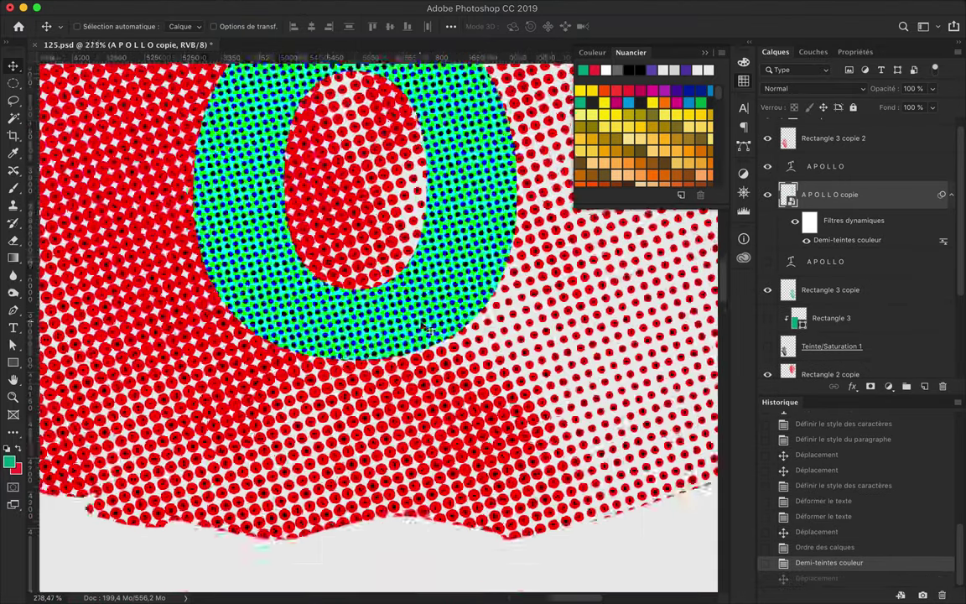
{"action": "scroll", "coordinate": [428, 327], "scroll_direction": "up", "scroll_amount": 4}
{"action": "scroll", "coordinate": [420, 324], "scroll_direction": "up", "scroll_amount": 4}
{"action": "key", "text": "ctrl+z"}
Step: Reapply Color Halftone as an editable filter with screen angles 108/108/108/45
{"action": "left_click", "coordinate": [380, 8]}
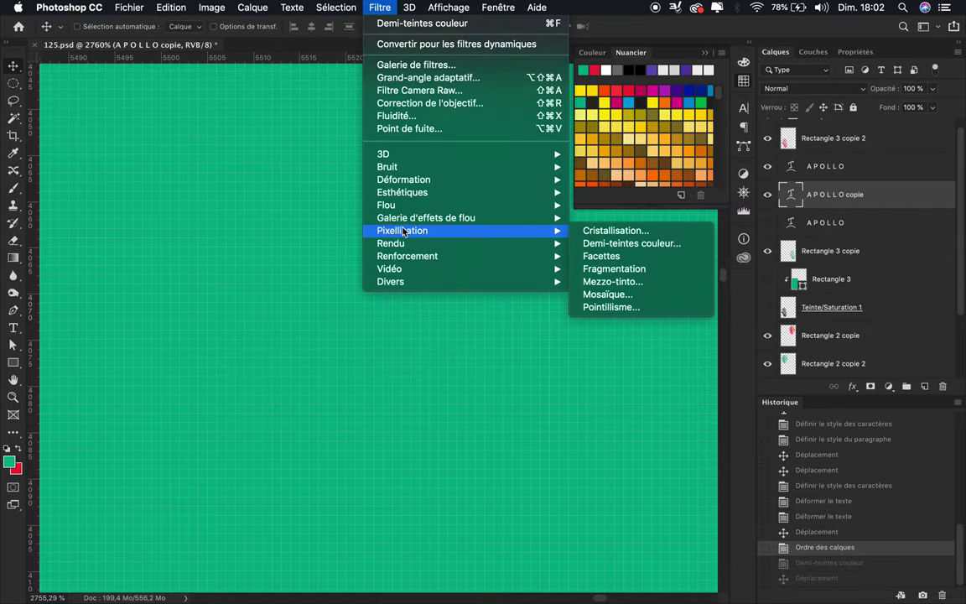
{"action": "left_click", "coordinate": [631, 243]}
{"action": "left_click", "coordinate": [541, 211]}
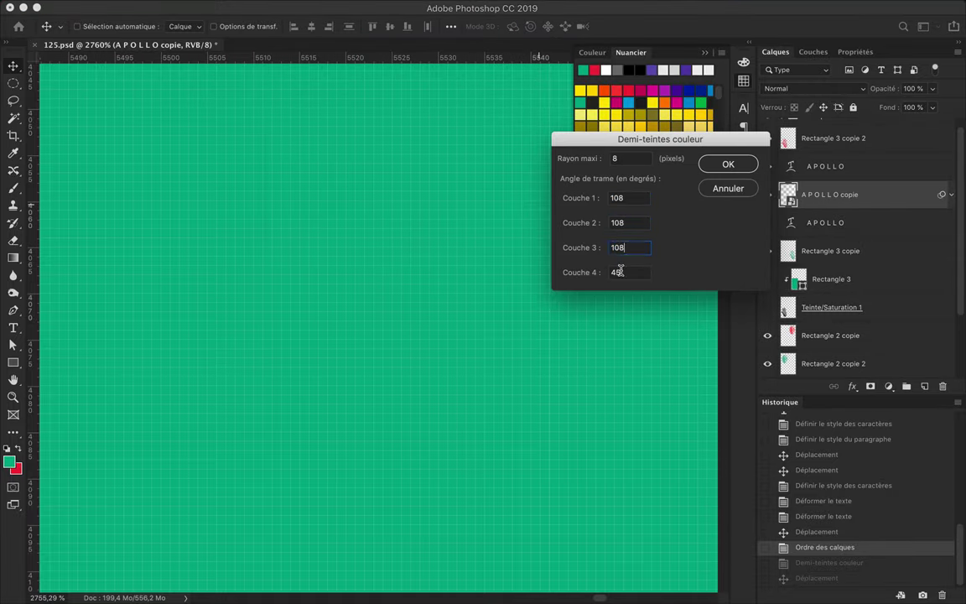
{"action": "left_click", "coordinate": [726, 163]}
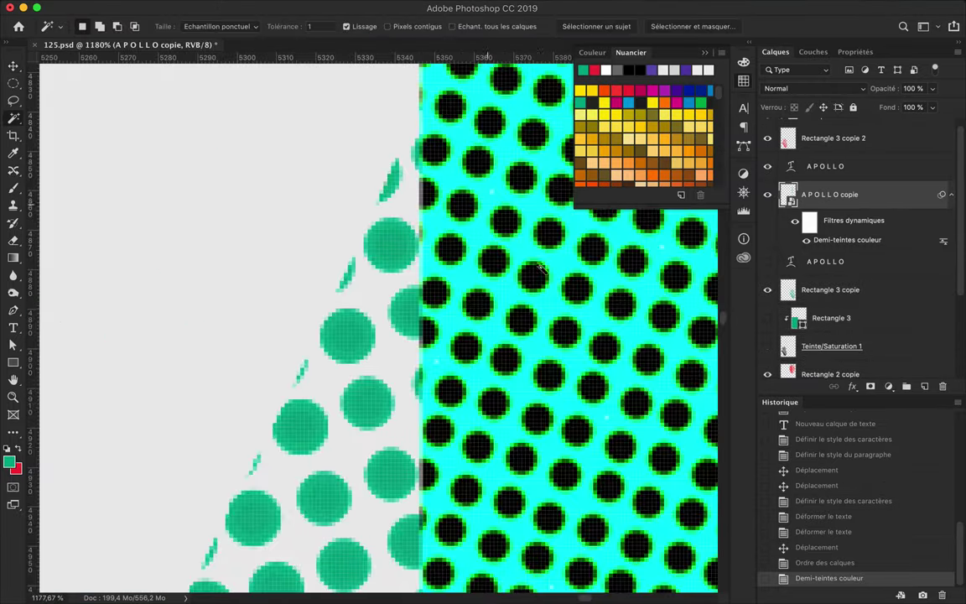
Step: Magic-wand the black dots and cyan gaps in the letters, then deselect
{"action": "scroll", "coordinate": [537, 277], "scroll_direction": "up", "scroll_amount": 3}
{"action": "left_click", "coordinate": [540, 286]}
{"action": "left_click", "coordinate": [541, 296], "text": "shift"}
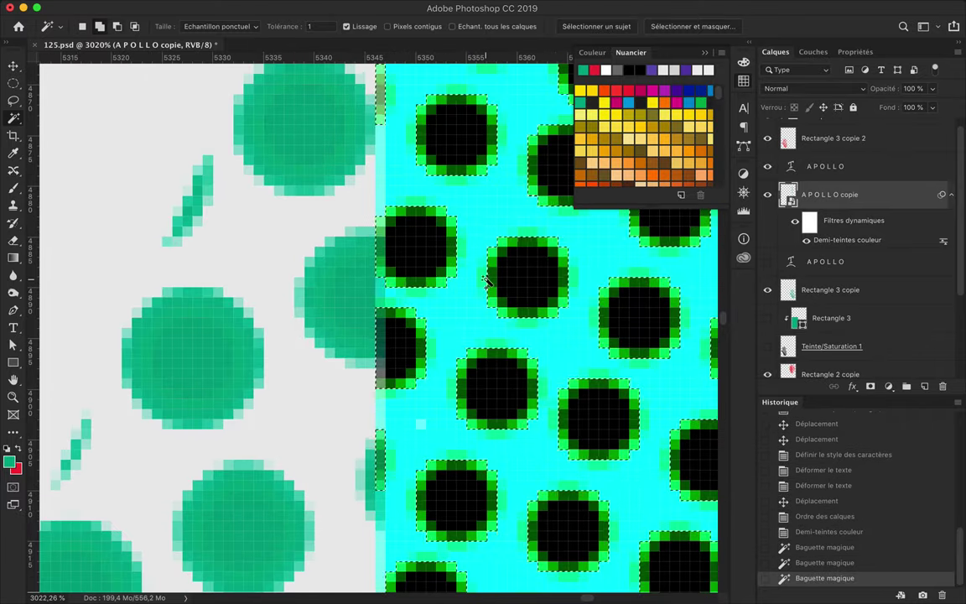
{"action": "left_click", "coordinate": [477, 279]}
{"action": "left_click", "coordinate": [491, 276]}
{"action": "left_click", "coordinate": [535, 267], "text": "shift"}
{"action": "key", "text": "ctrl+0"}
{"action": "key", "text": "v"}
{"action": "key", "text": "m"}
{"action": "key", "text": "ctrl+d"}
Step: Select the letter dot pattern with the Magic Wand and delete those pixels
{"action": "scroll", "coordinate": [511, 228], "scroll_direction": "up", "scroll_amount": 3}
{"action": "scroll", "coordinate": [510, 230], "scroll_direction": "up", "scroll_amount": 3}
{"action": "scroll", "coordinate": [511, 228], "scroll_direction": "up", "scroll_amount": 3}
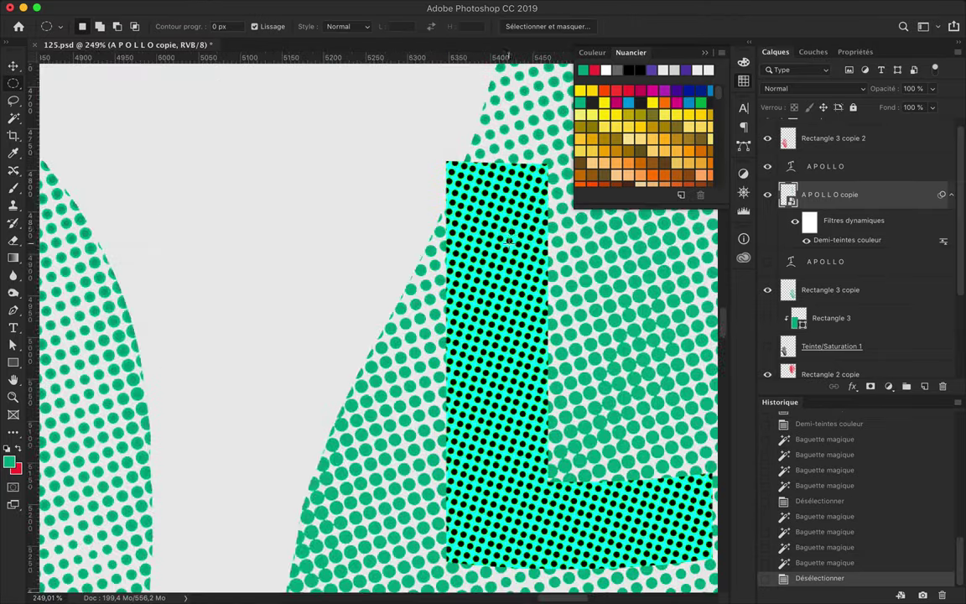
{"action": "scroll", "coordinate": [511, 228], "scroll_direction": "up", "scroll_amount": 5}
{"action": "key", "text": "w"}
{"action": "left_click", "coordinate": [504, 248]}
{"action": "left_click", "coordinate": [521, 206]}
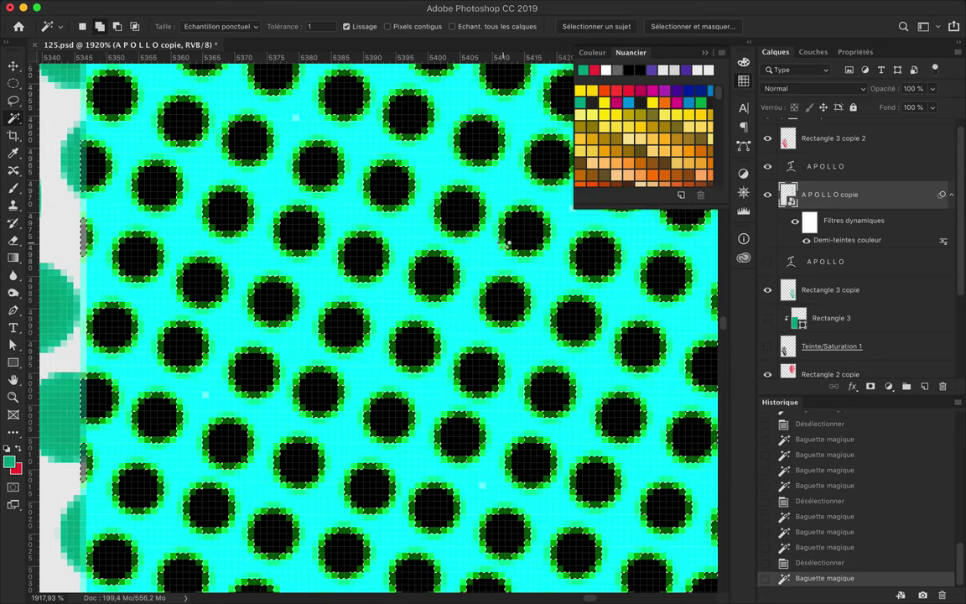
{"action": "key", "text": "ctrl+0"}
{"action": "key", "text": "Delete"}
{"action": "key", "text": "Return"}
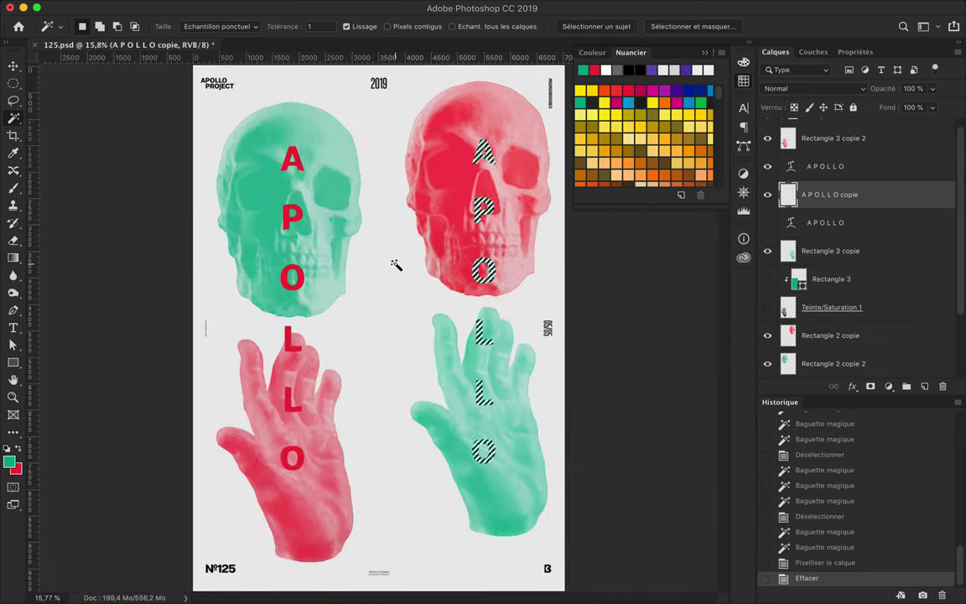
{"action": "key", "text": "ctrl+d"}
Step: Try brushing green inside the letter selection, undo it, and invert the selection
{"action": "scroll", "coordinate": [552, 330], "scroll_direction": "up", "scroll_amount": 3}
{"action": "key", "text": "ctrl+0"}
{"action": "scroll", "coordinate": [411, 193], "scroll_direction": "up", "scroll_amount": 1}
{"action": "key", "text": "b"}
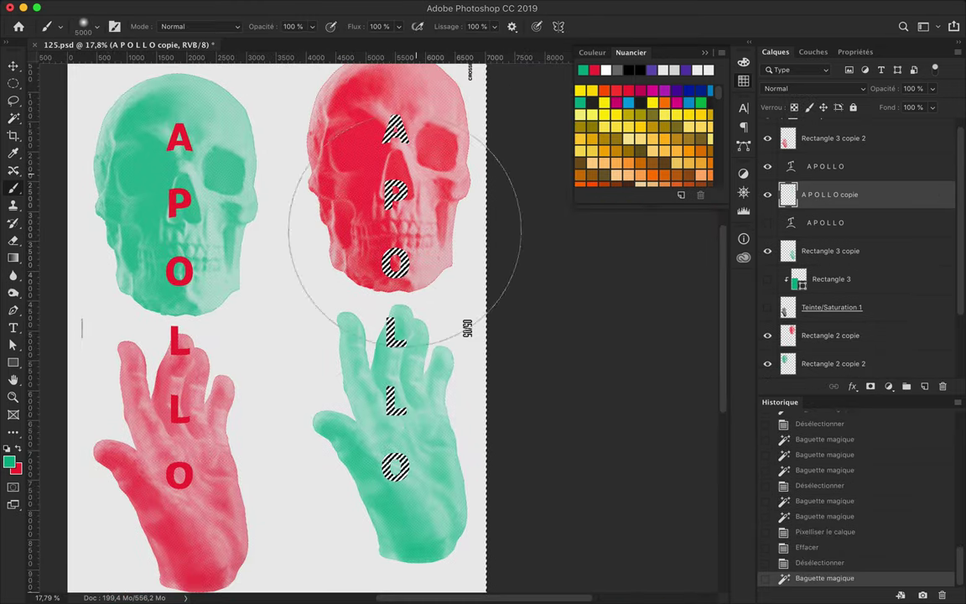
{"action": "left_click", "coordinate": [398, 495]}
{"action": "left_click_drag", "start_coordinate": [392, 177], "coordinate": [355, 302]}
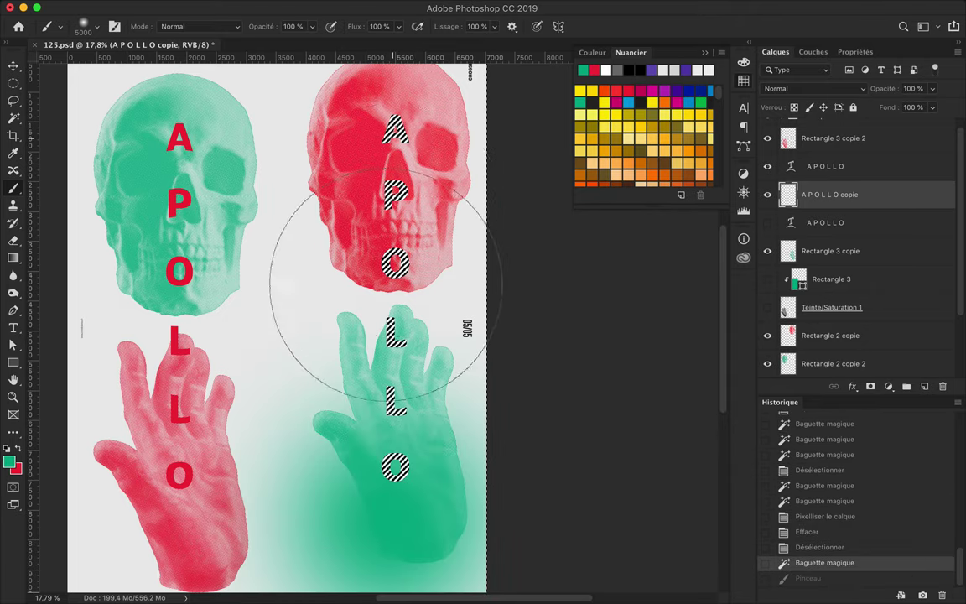
{"action": "key", "text": "ctrl+z"}
{"action": "key", "text": "ctrl+shift+i"}
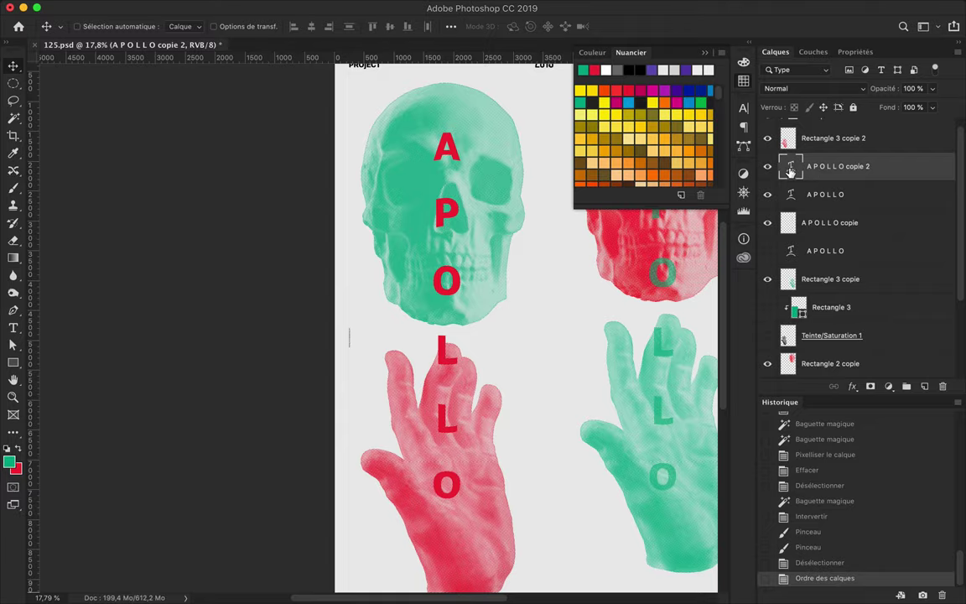
Step: Apply Color Halftone to the red APOLLO copie 2 letters, converting them for Smart Filters
{"action": "left_click", "coordinate": [380, 7]}
{"action": "left_click", "coordinate": [422, 23]}
{"action": "left_click", "coordinate": [587, 209]}
{"action": "left_click", "coordinate": [742, 171]}
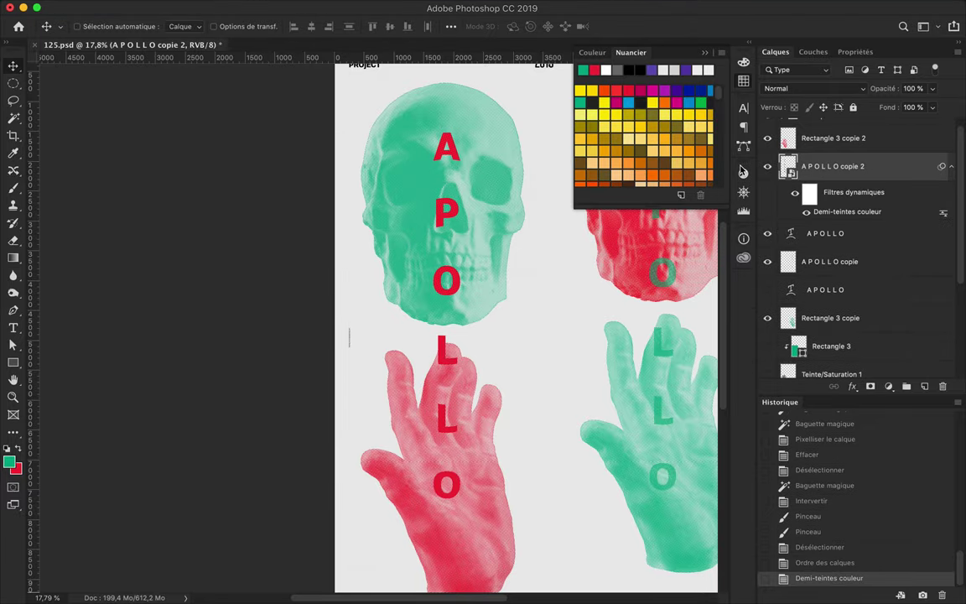
Step: Magic-wand select the halftone dot centres and dark-red rings, then contract the selection
{"action": "scroll", "coordinate": [470, 330], "scroll_direction": "up", "scroll_amount": 10}
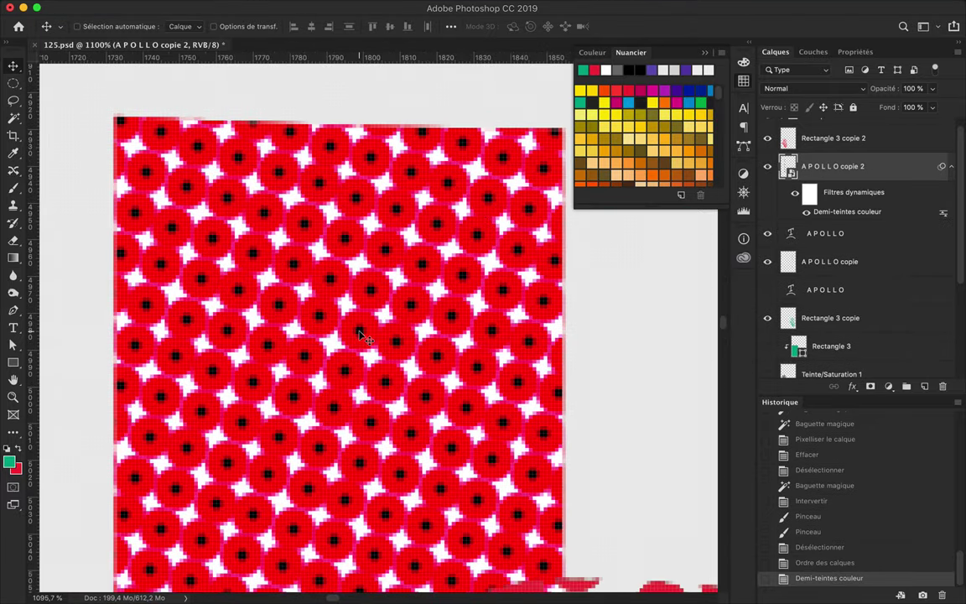
{"action": "scroll", "coordinate": [339, 335], "scroll_direction": "up", "scroll_amount": 3}
{"action": "key", "text": "w"}
{"action": "left_click", "coordinate": [340, 336]}
{"action": "left_click", "coordinate": [355, 342], "text": "shift"}
{"action": "left_click", "coordinate": [334, 7]}
{"action": "left_click", "coordinate": [356, 200]}
{"action": "left_click", "coordinate": [436, 245]}
{"action": "key", "text": "Return"}
{"action": "scroll", "coordinate": [518, 323], "scroll_direction": "down", "scroll_amount": 3}
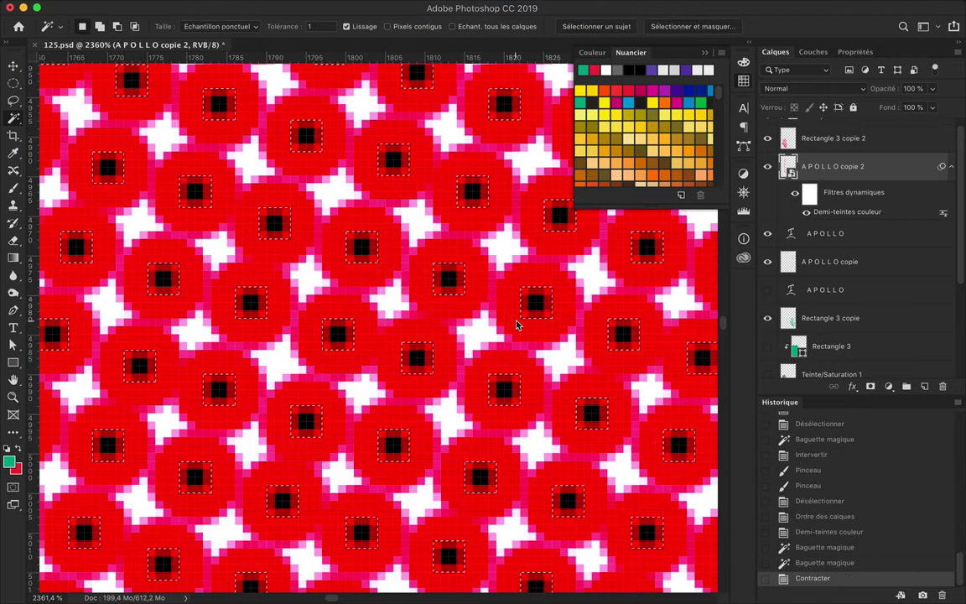
{"action": "scroll", "coordinate": [691, 371], "scroll_direction": "down", "scroll_amount": 10}
Step: Invert the selection and rasterize the halftoned letter layer, then undo those changes
{"action": "key", "text": "v"}
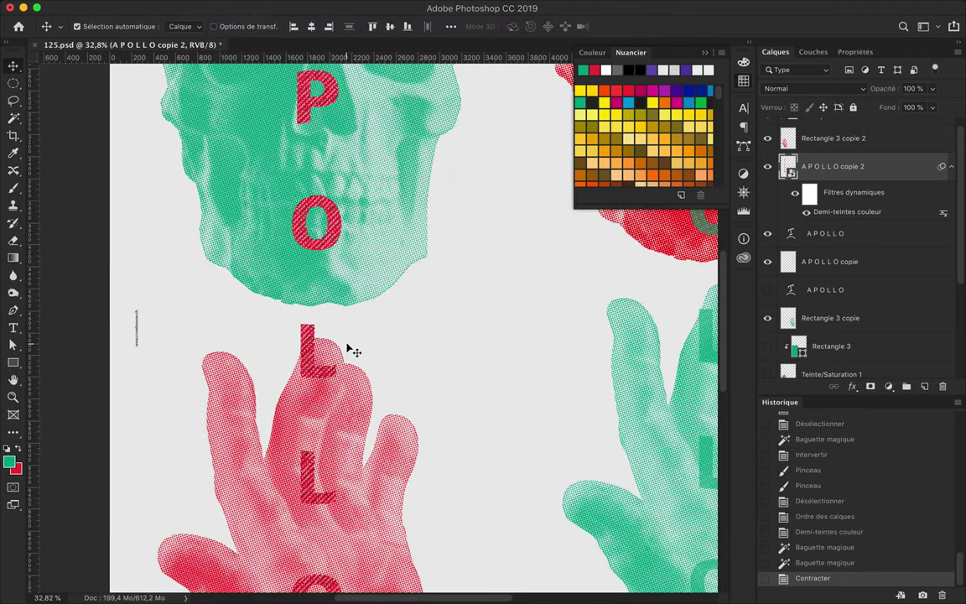
{"action": "key", "text": "ctrl+shift+i"}
{"action": "key", "text": "ctrl+0"}
{"action": "key", "text": "b"}
{"action": "right_click", "coordinate": [804, 166]}
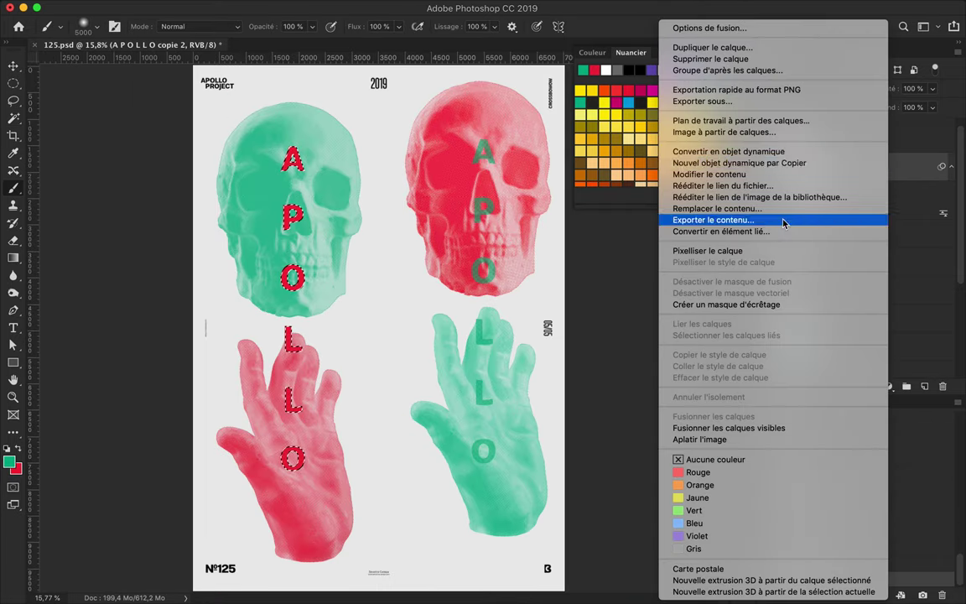
{"action": "left_click", "coordinate": [696, 268]}
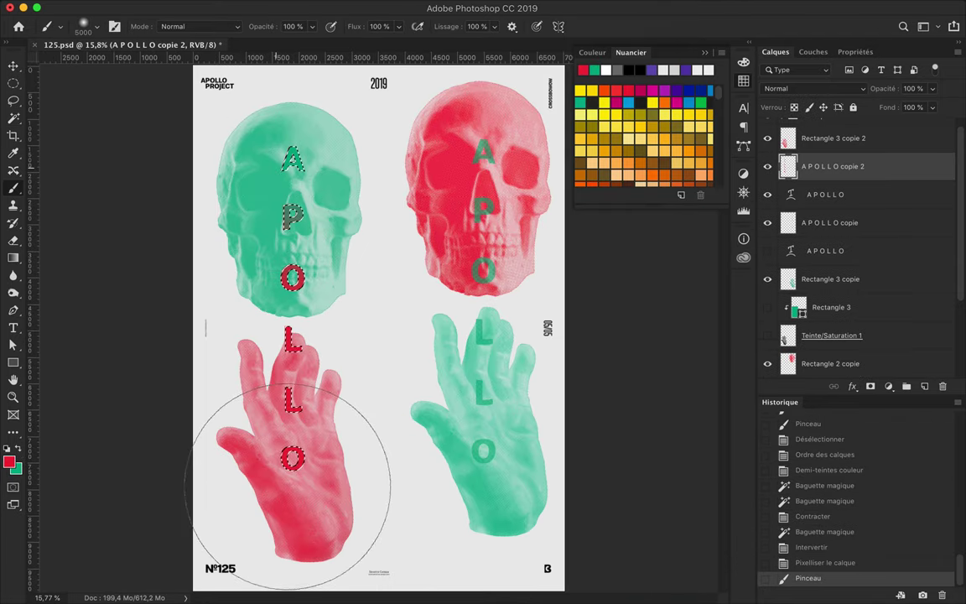
{"action": "key", "text": "v"}
{"action": "scroll", "coordinate": [236, 166], "scroll_direction": "up", "scroll_amount": 5}
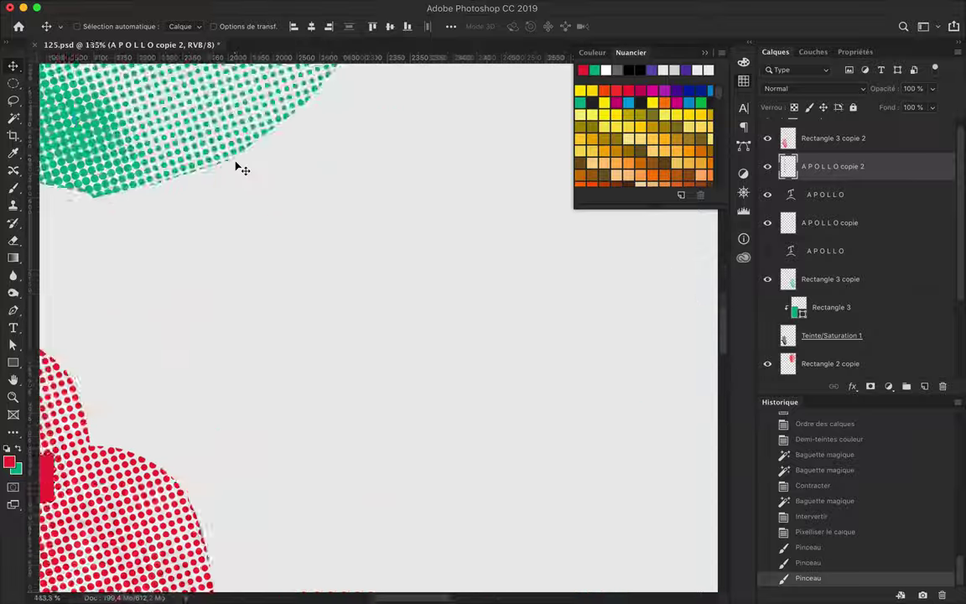
{"action": "key", "text": "ctrl+alt+z"}
{"action": "key", "text": "ctrl+alt+z"}
{"action": "key", "text": "ctrl+alt+z"}
{"action": "key", "text": "ctrl+alt+z"}
{"action": "key", "text": "ctrl+alt+z"}
{"action": "scroll", "coordinate": [145, 242], "scroll_direction": "up", "scroll_amount": 5}
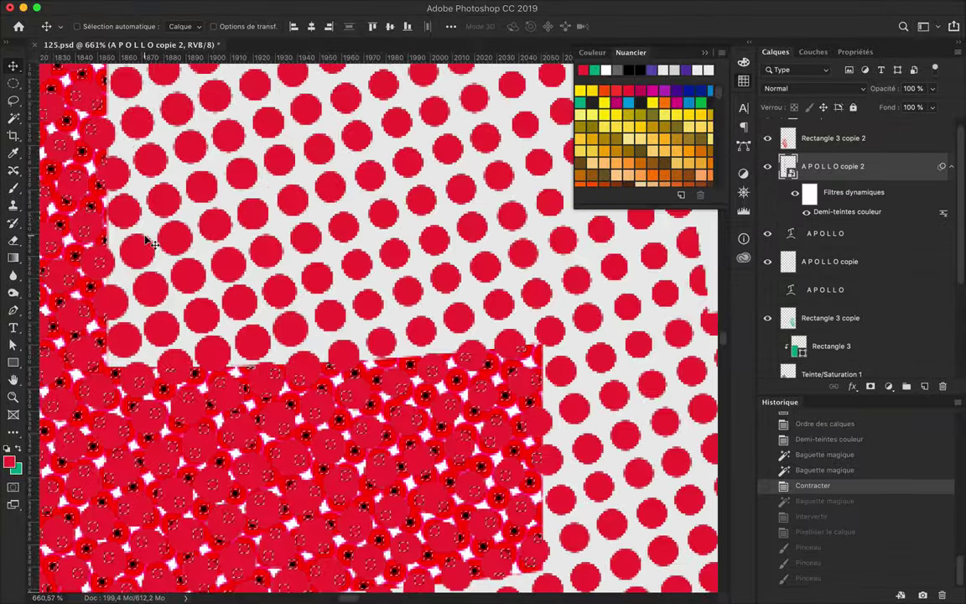
Step: Erase the selected dot pixels from the red letter layer and shift the red letters into place
{"action": "right_click", "coordinate": [857, 166]}
{"action": "left_click", "coordinate": [750, 268]}
{"action": "key", "text": "BackSpace"}
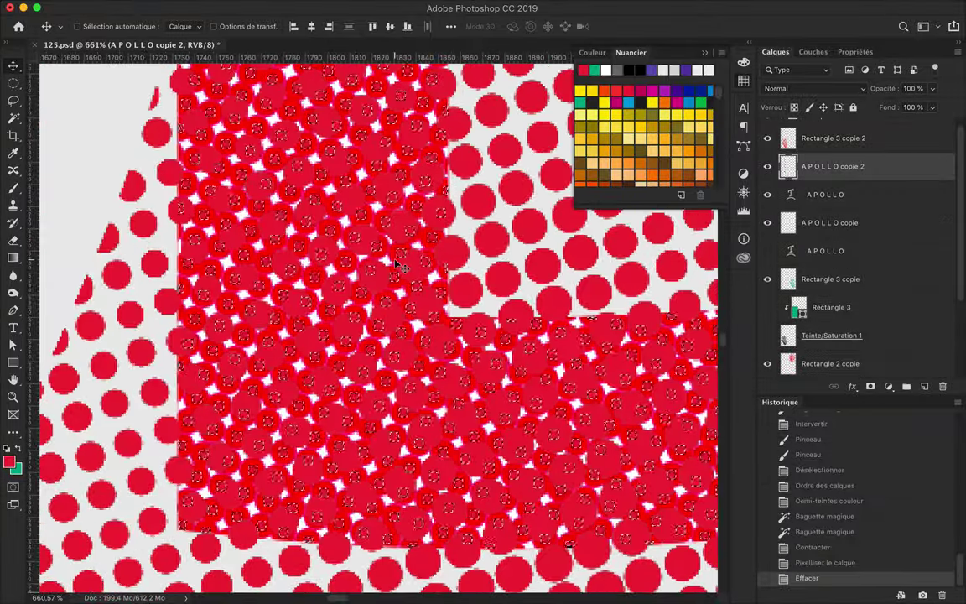
{"action": "mouse_move", "coordinate": [367, 281]}
{"action": "left_mouse_down"}
{"action": "mouse_move", "coordinate": [564, 326]}
{"action": "mouse_move", "coordinate": [451, 244]}
{"action": "left_mouse_up"}
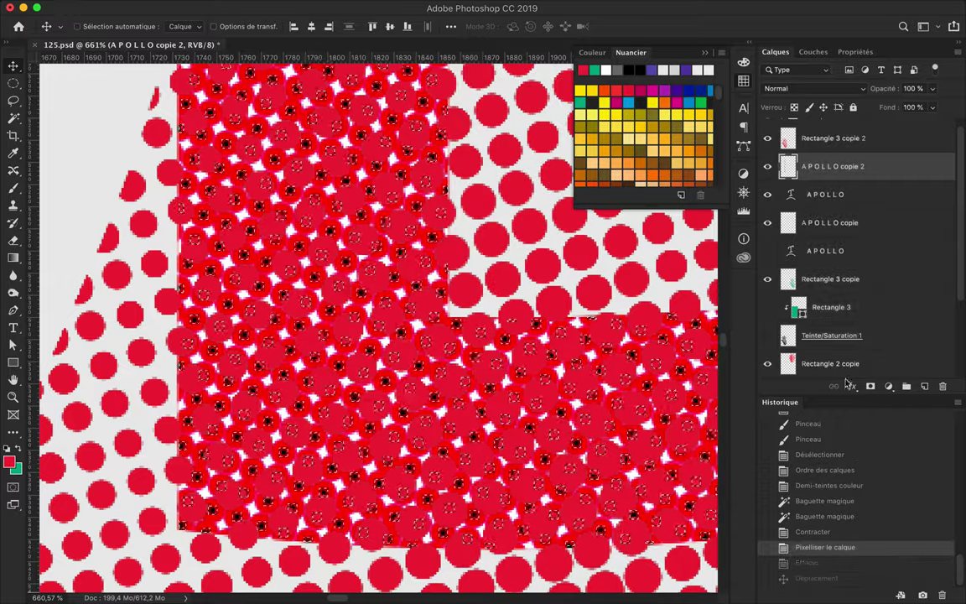
{"action": "key", "text": "ctrl+0"}
{"action": "key", "text": "b"}
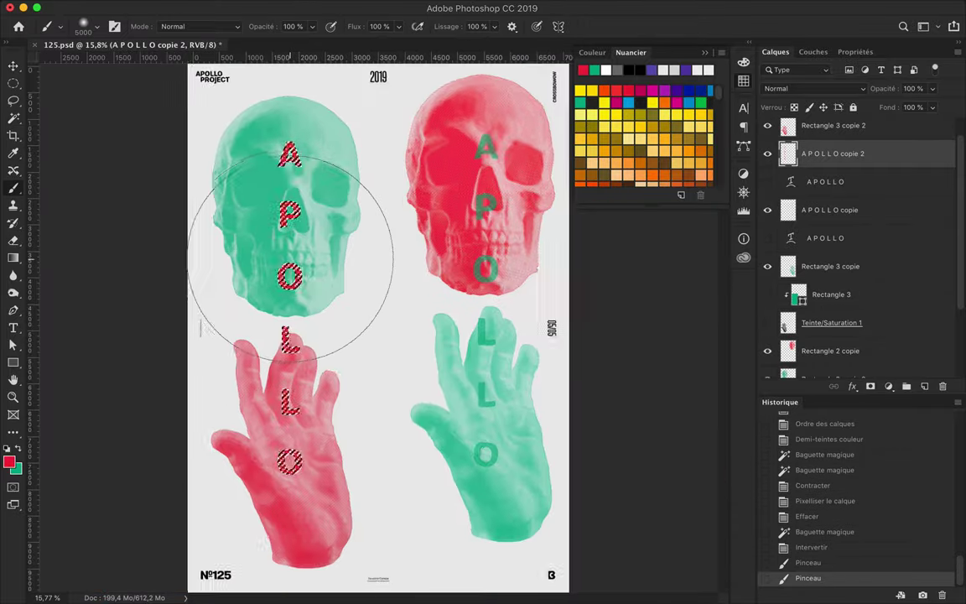
{"action": "key", "text": "ctrl+d"}
{"action": "scroll", "coordinate": [290, 344], "scroll_direction": "up", "scroll_amount": 10}
{"action": "key", "text": "v"}
{"action": "left_click_drag", "start_coordinate": [276, 312], "coordinate": [126, 253]}
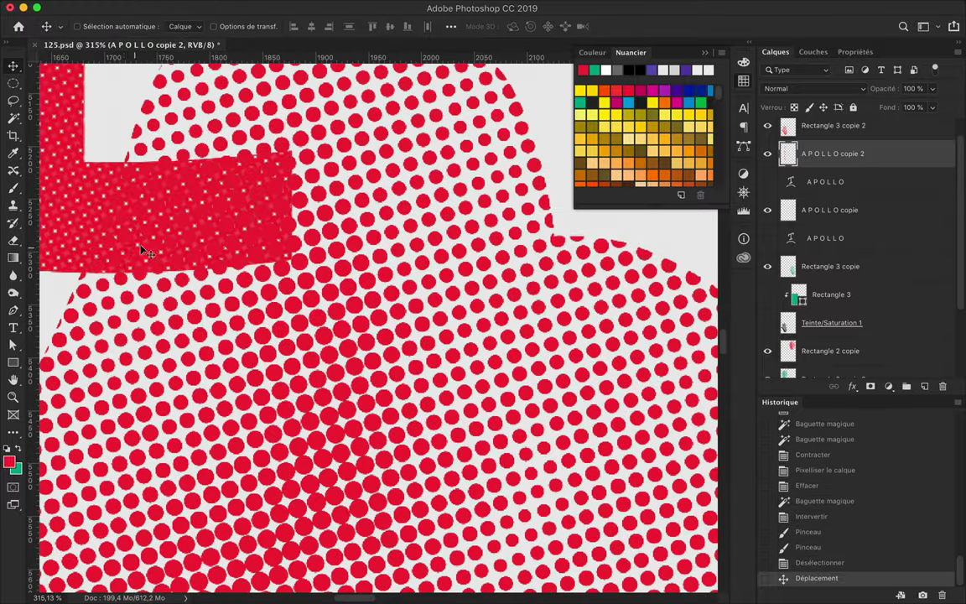
{"action": "scroll", "coordinate": [130, 256], "scroll_direction": "up", "scroll_amount": 3}
Step: Select the remaining dots across the red area, erase them, and delete the APOLLO copie 2 layer
{"action": "key", "text": "w"}
{"action": "left_click", "coordinate": [176, 210], "text": "shift"}
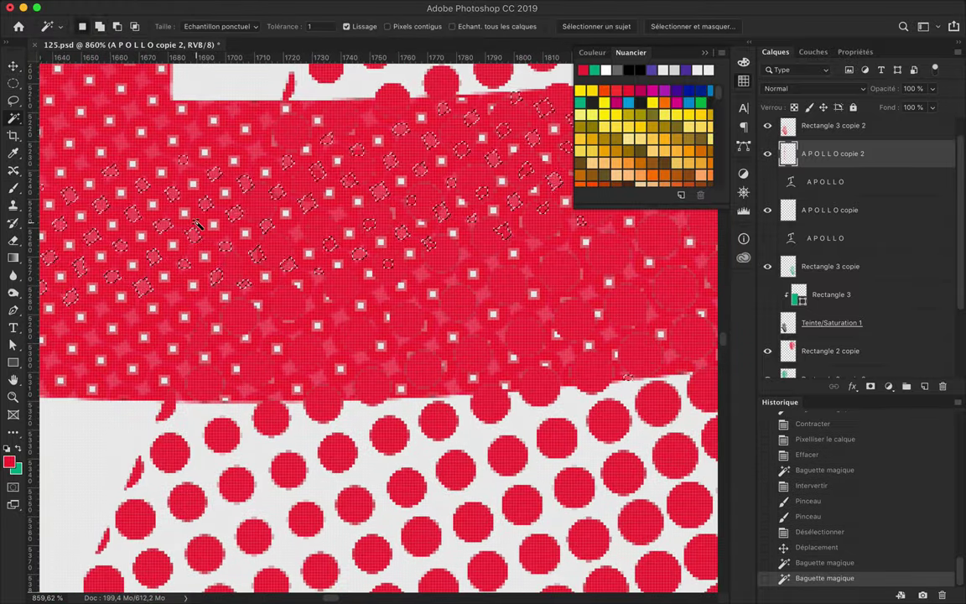
{"action": "left_click", "coordinate": [175, 126], "text": "shift"}
{"action": "left_click", "coordinate": [122, 105], "text": "shift"}
{"action": "left_click", "coordinate": [300, 234], "text": "shift"}
{"action": "left_click", "coordinate": [335, 344], "text": "shift"}
{"action": "left_click", "coordinate": [379, 367], "text": "shift"}
{"action": "type", "text": "2"}
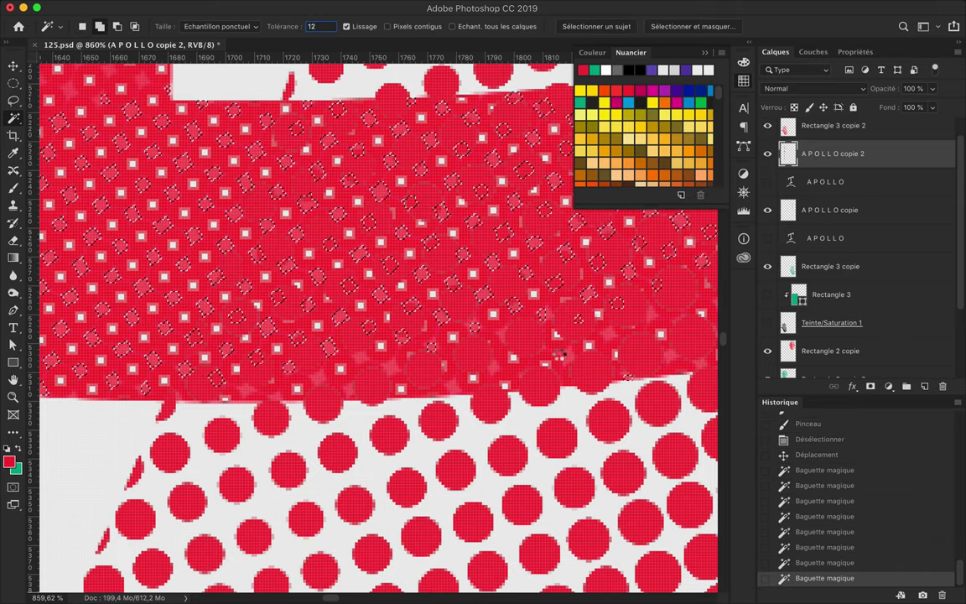
{"action": "key", "text": "Delete"}
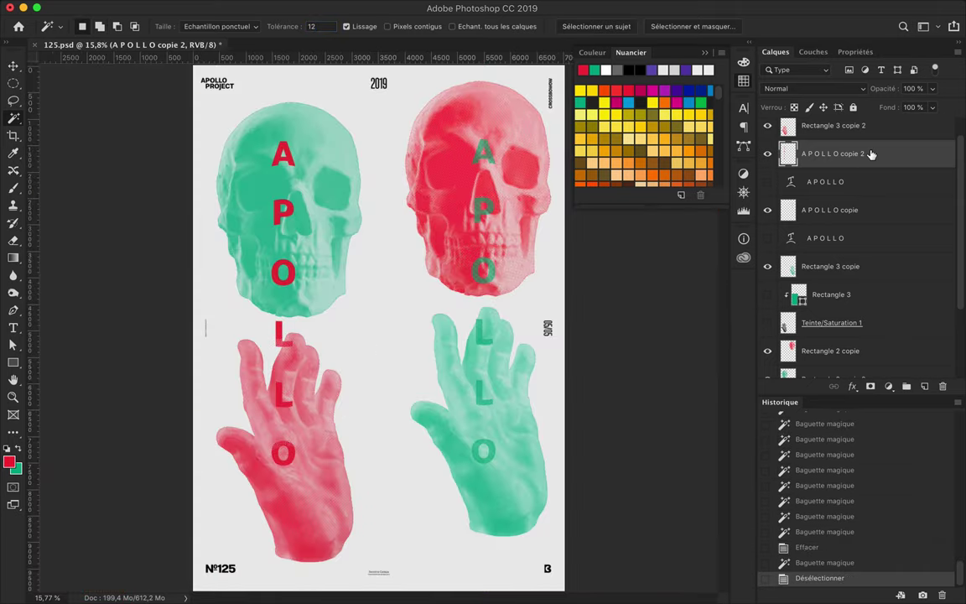
{"action": "key", "text": "Delete"}
{"action": "key", "text": "ctrl+j"}
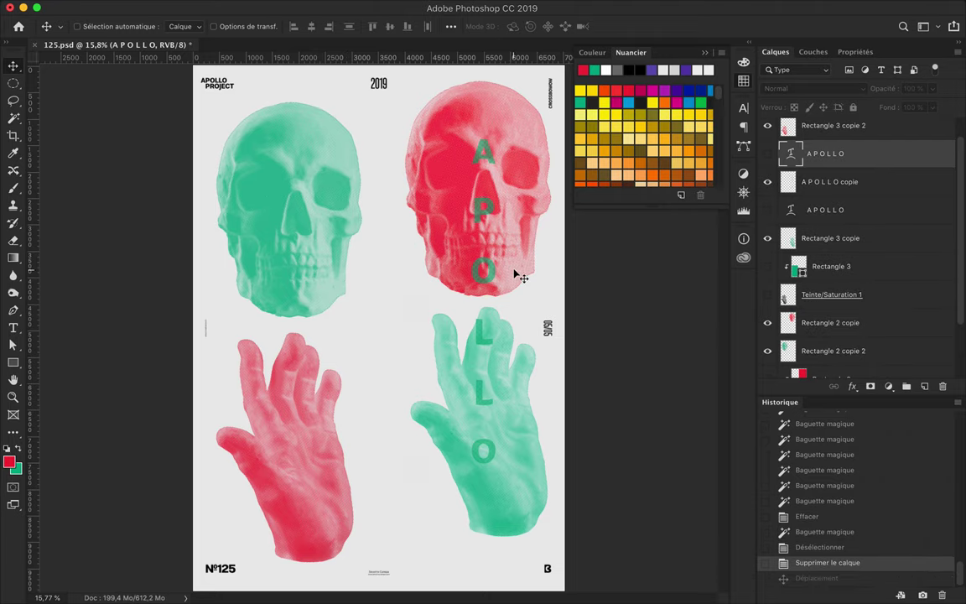
Step: Move the copy below the APOLLO text, brush over the letters on hand and skull, nudge APO down
{"action": "key", "text": "ctrl+bracketleft"}
{"action": "key", "text": "ctrl+shift+i"}
{"action": "key", "text": "b"}
{"action": "left_click_drag", "start_coordinate": [295, 457], "coordinate": [300, 445]}
{"action": "left_click", "coordinate": [301, 445]}
{"action": "left_click", "coordinate": [317, 193]}
{"action": "key", "text": "v"}
{"action": "key", "text": "ctrl+d"}
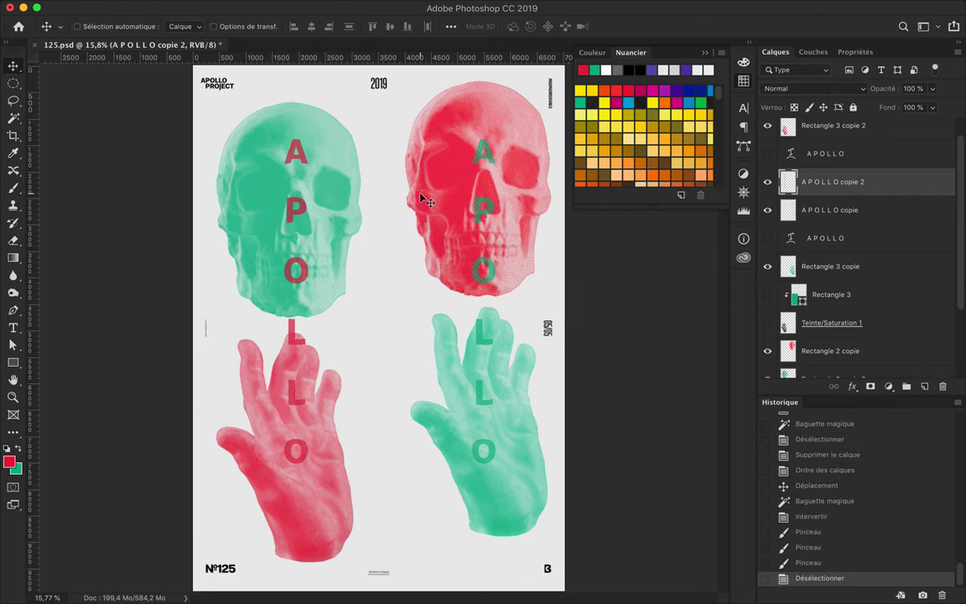
{"action": "left_click_drag", "start_coordinate": [298, 174], "coordinate": [298, 181]}
Step: Delete the hidden APOLLO text and green letter layers, and reposition the letters on the red skull
{"action": "key", "text": "Delete"}
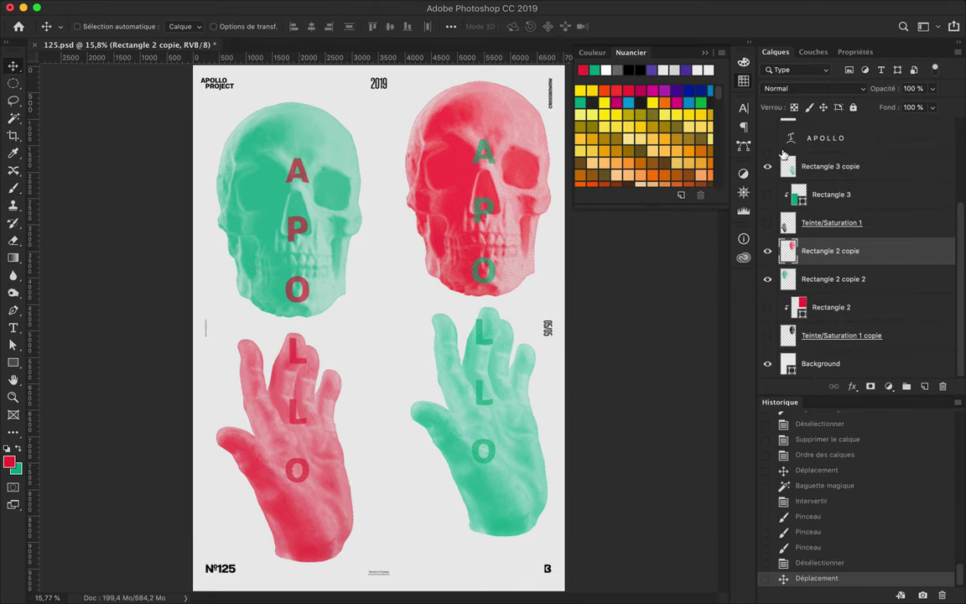
{"action": "left_click", "coordinate": [826, 233]}
{"action": "key", "text": "Delete"}
{"action": "left_click", "coordinate": [881, 205]}
{"action": "left_click_drag", "start_coordinate": [485, 213], "coordinate": [491, 218]}
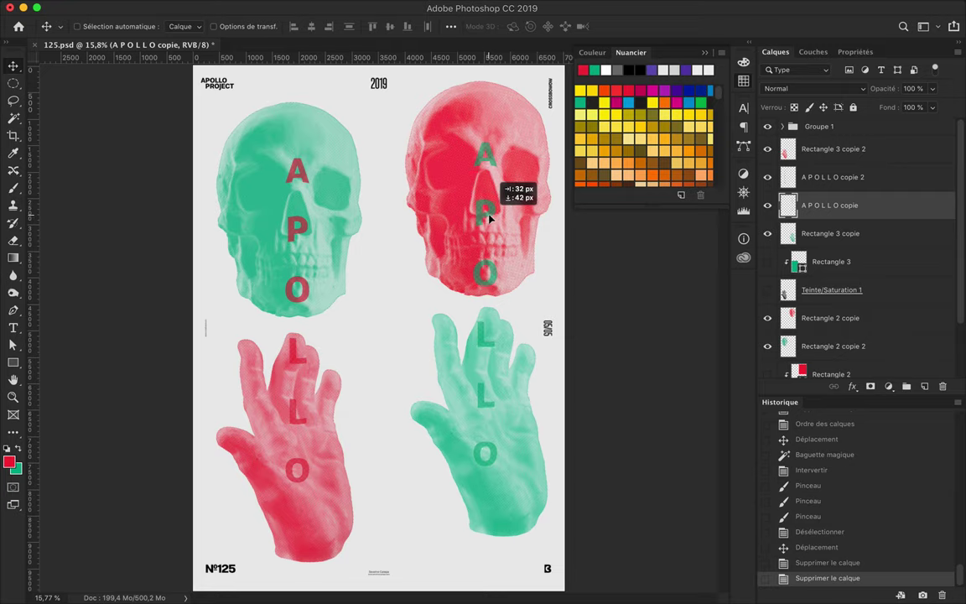
Step: Expand Groupe 1, select the APOLLO text layer and open its Type colour swatch
{"action": "key", "text": "ctrl+minus"}
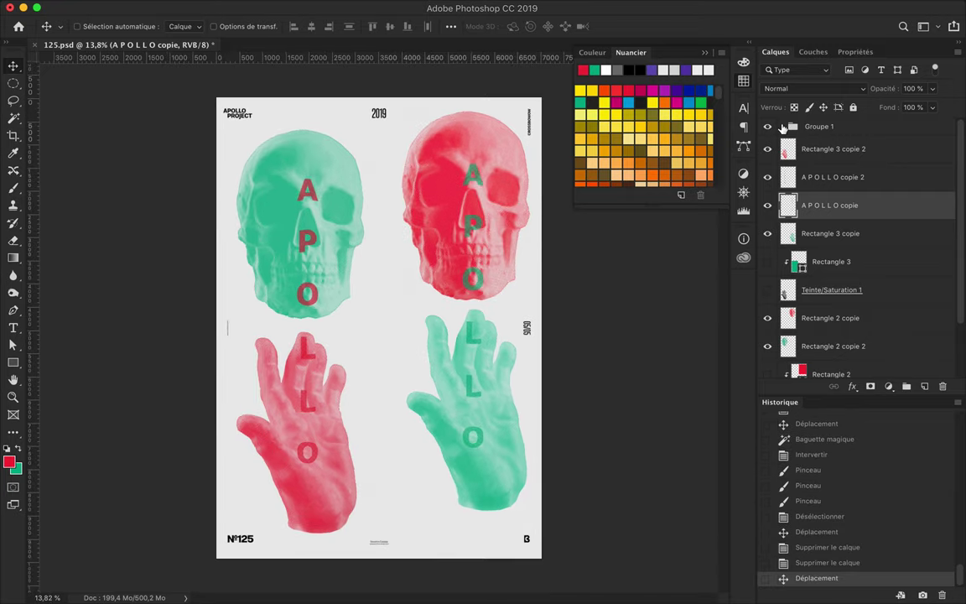
{"action": "left_click", "coordinate": [783, 128]}
{"action": "scroll", "coordinate": [856, 252], "scroll_direction": "down", "scroll_amount": 5}
{"action": "left_click", "coordinate": [852, 339]}
{"action": "key", "text": "t"}
{"action": "left_click", "coordinate": [546, 26]}
Step: Colour the APOLLO caption green and the PROJECT caption red
{"action": "left_click", "coordinate": [302, 218]}
{"action": "left_click", "coordinate": [882, 204]}
{"action": "left_click", "coordinate": [833, 307]}
{"action": "left_click", "coordinate": [546, 26]}
{"action": "left_click", "coordinate": [465, 210]}
Step: Colour the 2019 caption green and set a new colour for the CROSSBOWOW caption
{"action": "left_click", "coordinate": [379, 114]}
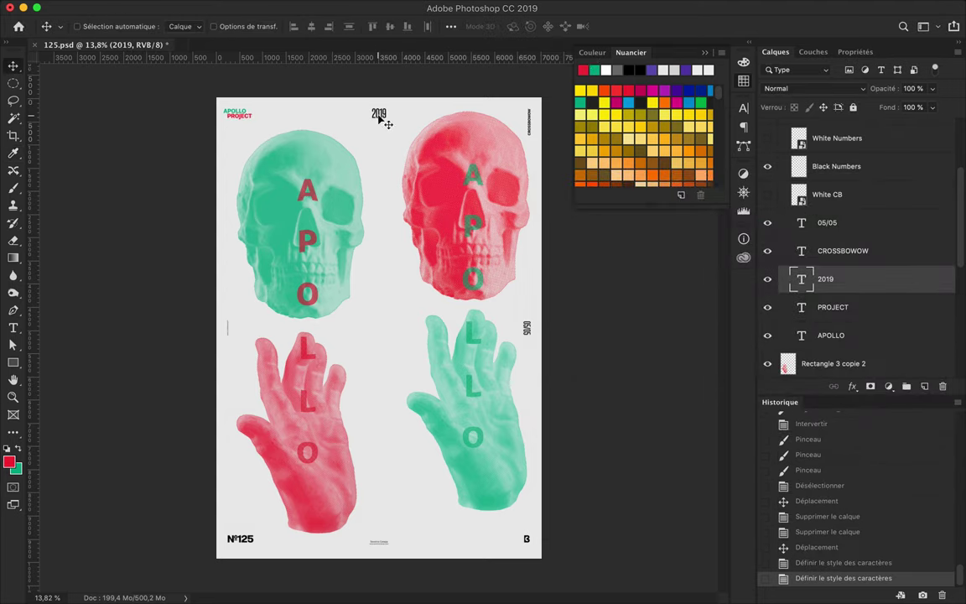
{"action": "left_click", "coordinate": [592, 68]}
{"action": "key", "text": "Return"}
{"action": "left_click", "coordinate": [530, 124]}
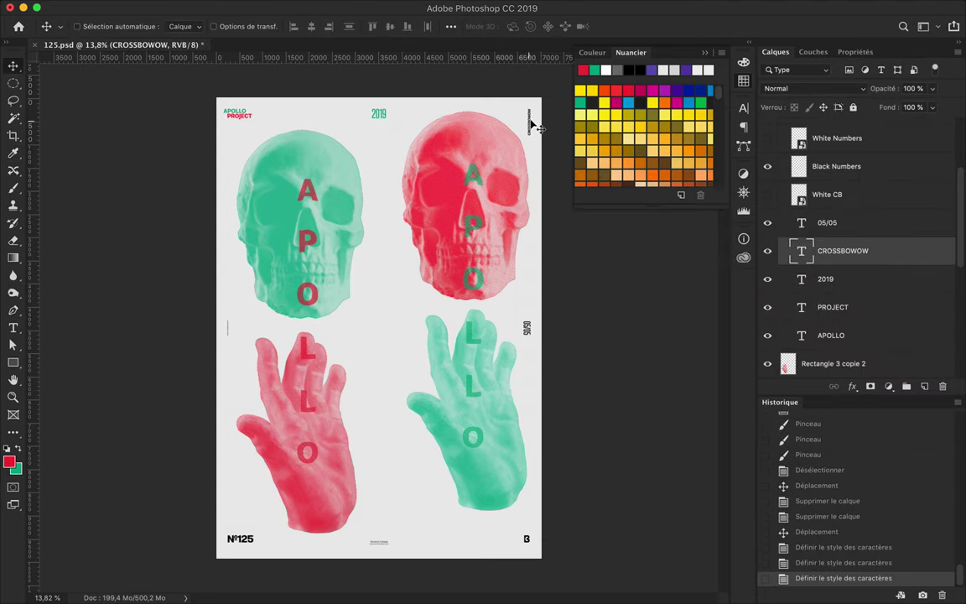
{"action": "key", "text": "t"}
{"action": "left_click", "coordinate": [546, 26]}
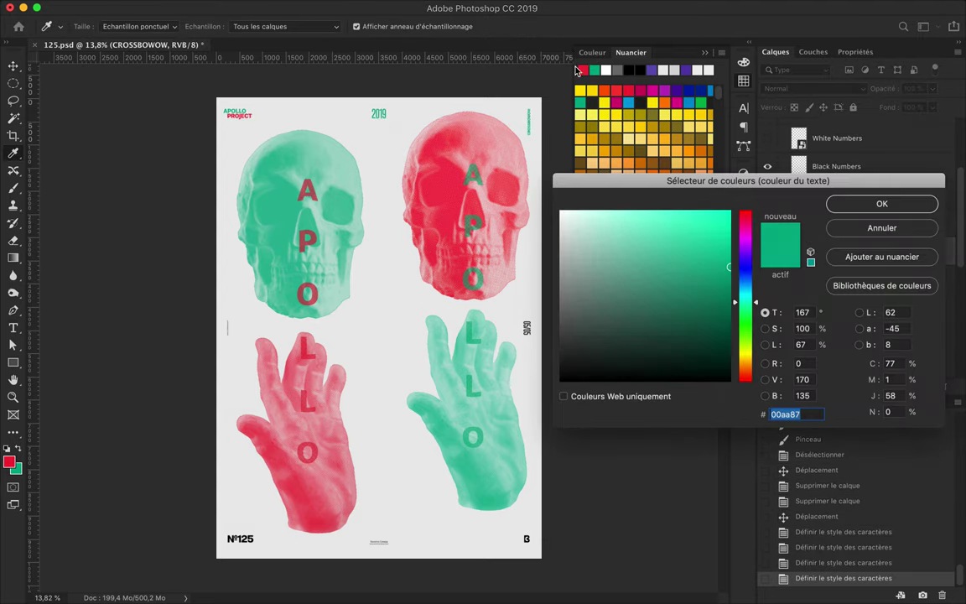
{"action": "key", "text": "Return"}
Step: Keep the 05/05 text black and align it by vertical centres
{"action": "key", "text": "v"}
{"action": "left_click", "coordinate": [526, 328]}
{"action": "scroll", "coordinate": [520, 329], "scroll_direction": "up", "scroll_amount": 3, "text": "alt"}
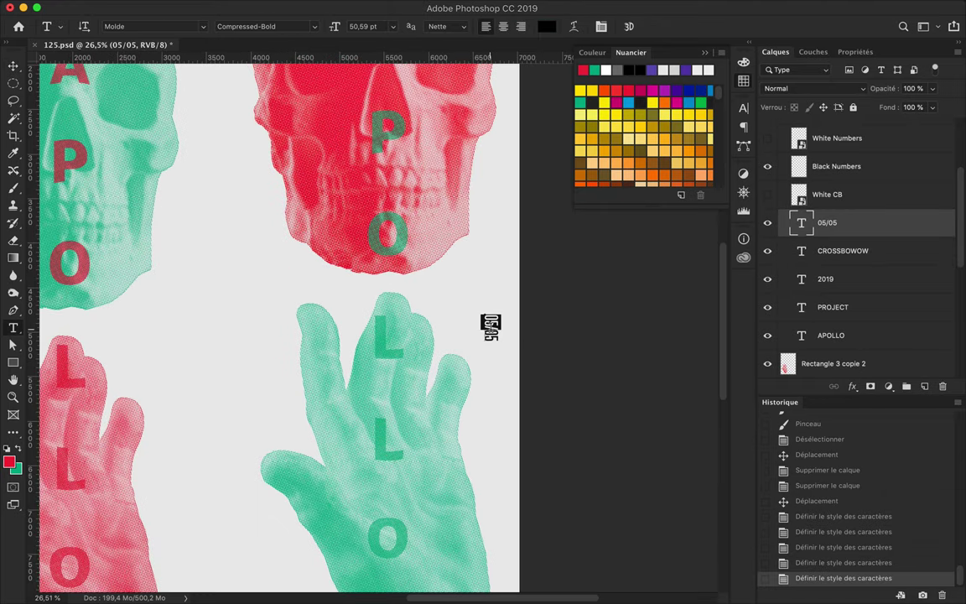
{"action": "left_click", "coordinate": [546, 26]}
{"action": "key", "text": "Return"}
{"action": "left_click", "coordinate": [546, 29]}
{"action": "key", "text": "Return"}
{"action": "left_click", "coordinate": [546, 29]}
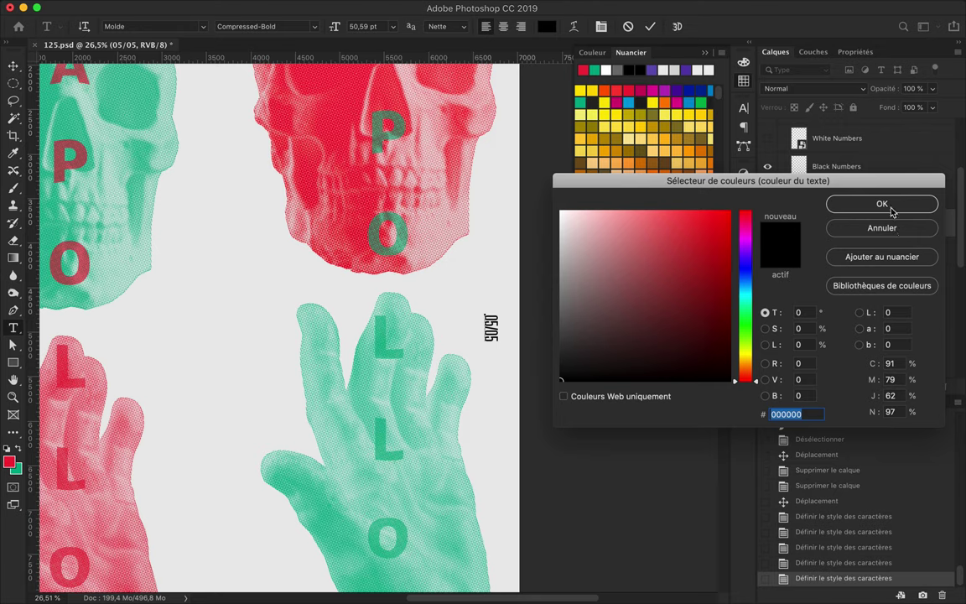
{"action": "left_click", "coordinate": [882, 204]}
{"action": "left_click", "coordinate": [447, 28]}
{"action": "left_click", "coordinate": [388, 26]}
{"action": "left_click", "coordinate": [546, 26]}
{"action": "left_click", "coordinate": [882, 204]}
{"action": "scroll", "coordinate": [501, 287], "scroll_direction": "down", "scroll_amount": 5}
Step: Delete the unneeded White CB layer
{"action": "key", "text": "v"}
{"action": "left_click", "coordinate": [839, 194]}
{"action": "key", "text": "Delete"}
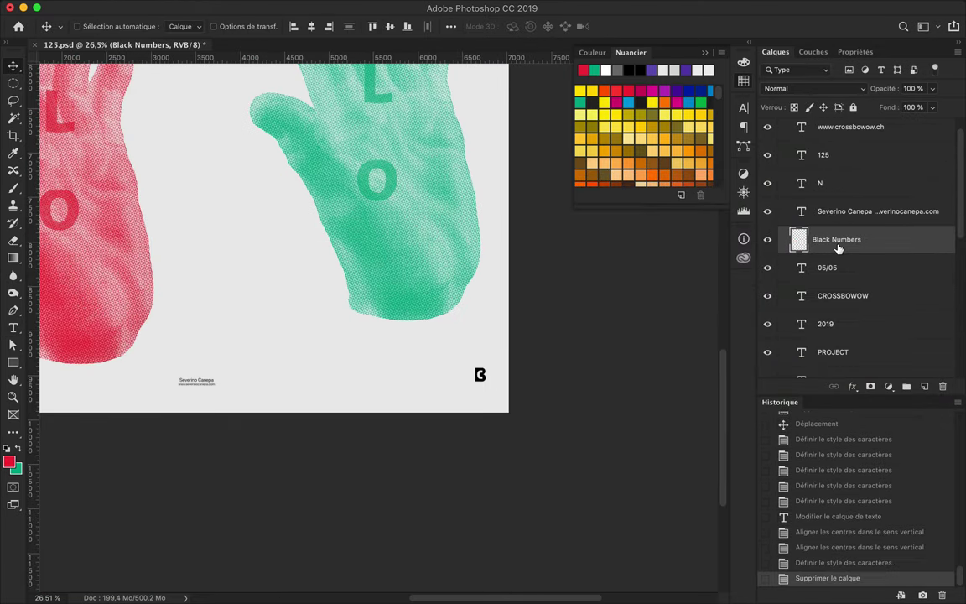
Step: Paint the B logo red and colour the designer credit text green
{"action": "left_click", "coordinate": [480, 374]}
{"action": "key", "text": "v"}
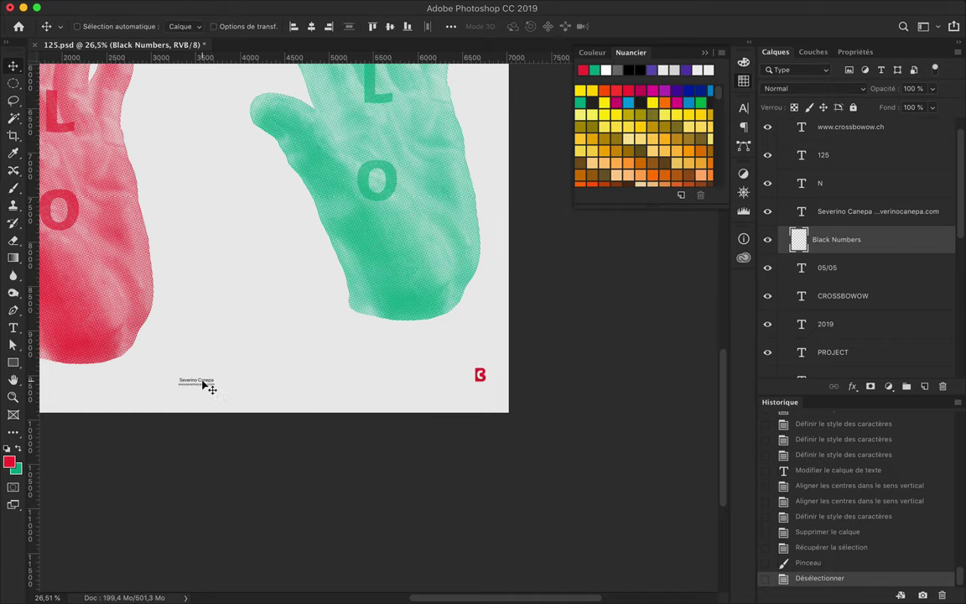
{"action": "left_click", "coordinate": [207, 388], "text": "super"}
{"action": "key", "text": "t"}
{"action": "left_click", "coordinate": [546, 26]}
{"action": "left_click", "coordinate": [923, 197]}
{"action": "scroll", "coordinate": [378, 251], "scroll_direction": "left", "scroll_amount": 5}
Step: Set the N and 125 text colours to red f32938
{"action": "left_click", "coordinate": [270, 379], "text": "super"}
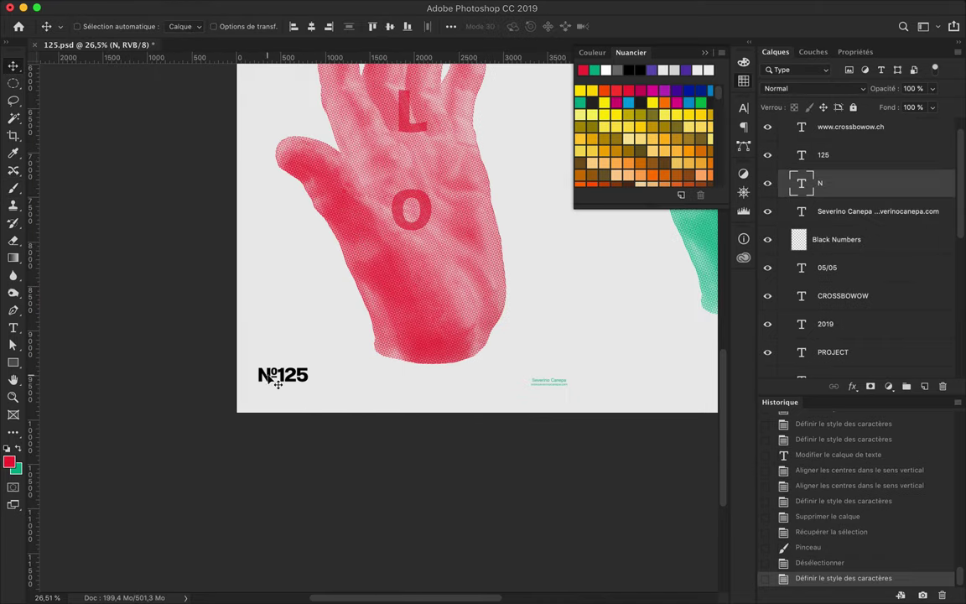
{"action": "left_click", "coordinate": [546, 26]}
{"action": "left_click", "coordinate": [584, 69]}
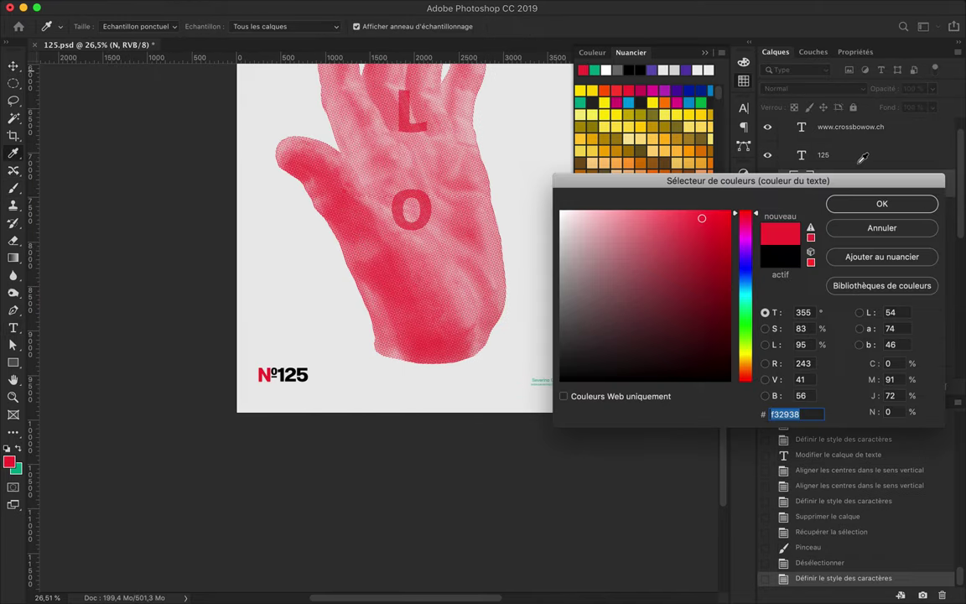
{"action": "key", "text": "Return"}
{"action": "left_click", "coordinate": [301, 379], "text": "super"}
{"action": "left_click", "coordinate": [546, 26]}
{"action": "left_click", "coordinate": [586, 70]}
{"action": "key", "text": "Return"}
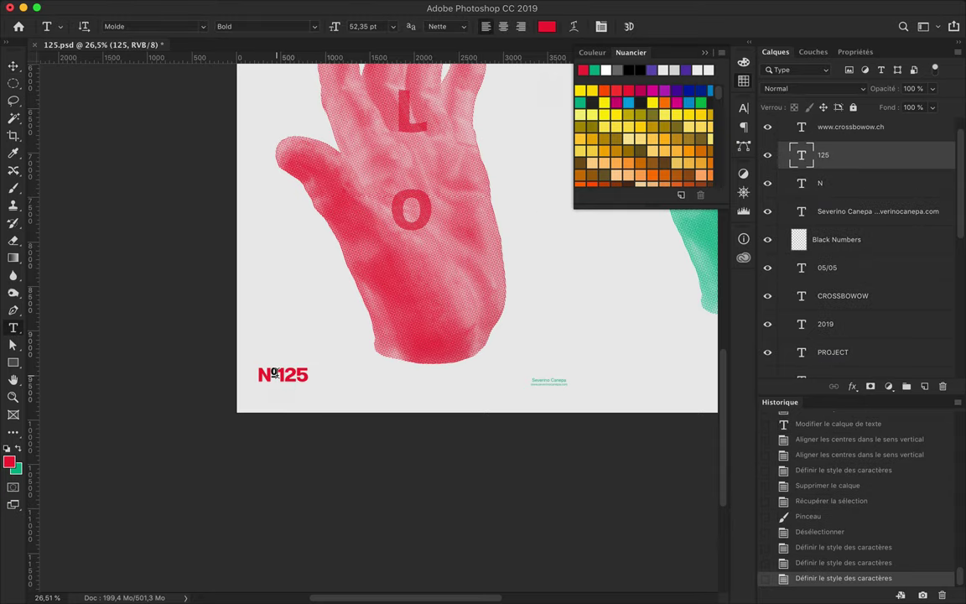
Step: Repaint the B logo red on the Black Numbers layer and drag a new rectangular marquee
{"action": "key", "text": "v"}
{"action": "left_click", "coordinate": [800, 240], "text": "super"}
{"action": "left_click", "coordinate": [842, 239]}
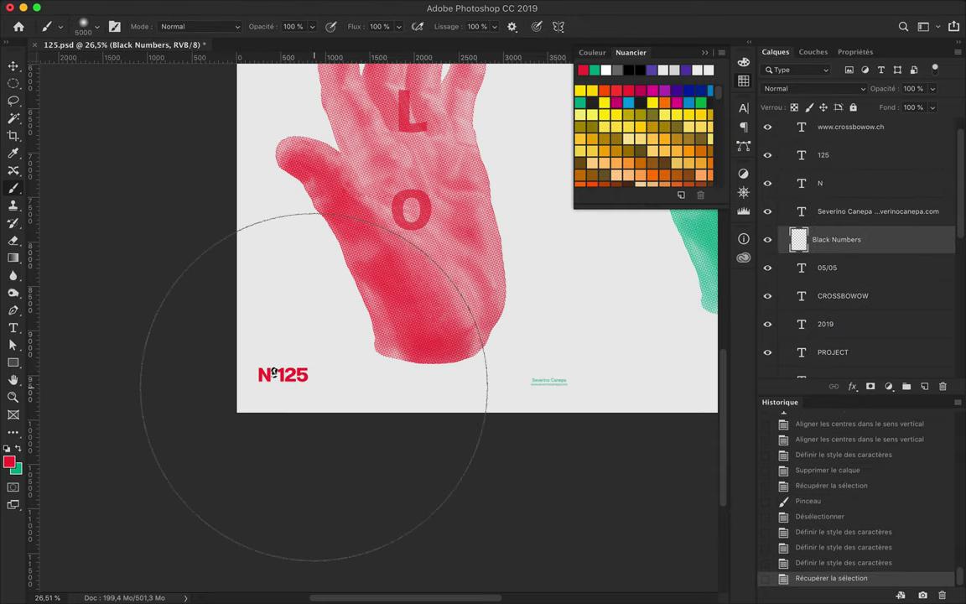
{"action": "left_click", "coordinate": [386, 432]}
{"action": "key", "text": "v"}
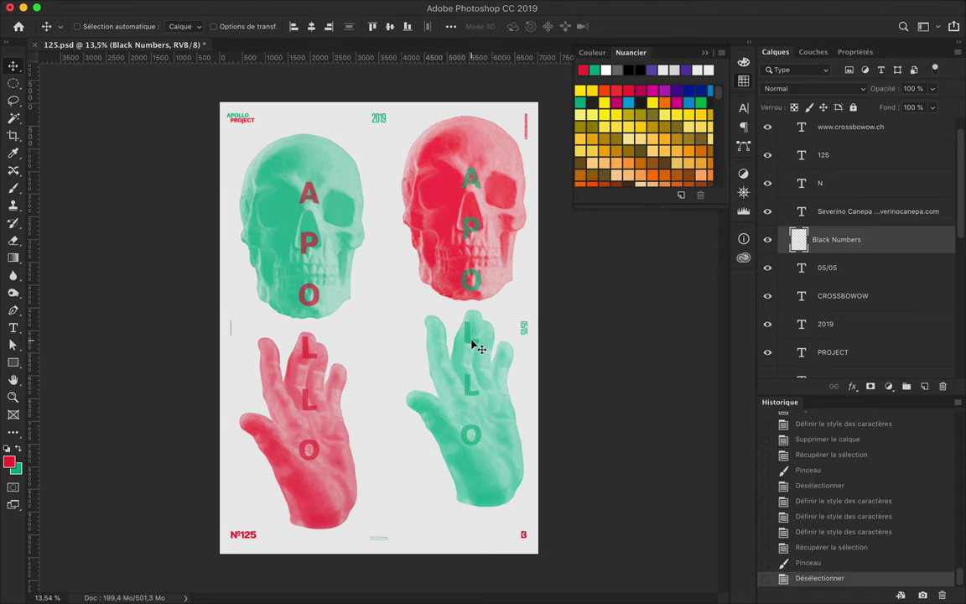
{"action": "scroll", "coordinate": [351, 356], "scroll_direction": "up", "scroll_amount": 3}
{"action": "key", "text": "m"}
{"action": "left_click_drag", "start_coordinate": [385, 200], "coordinate": [420, 269]}
Step: Draw a rectangle on the poster with a red-to-green gradient fill
{"action": "key", "text": "ctrl+d"}
{"action": "key", "text": "u"}
{"action": "mouse_move", "coordinate": [365, 221]}
{"action": "left_mouse_down"}
{"action": "mouse_move", "coordinate": [420, 345]}
{"action": "mouse_move", "coordinate": [438, 430]}
{"action": "left_mouse_up"}
{"action": "left_click", "coordinate": [158, 26]}
{"action": "double_click", "coordinate": [71, 193]}
{"action": "left_click", "coordinate": [883, 203]}
{"action": "double_click", "coordinate": [236, 192]}
{"action": "left_click", "coordinate": [592, 70]}
{"action": "left_click", "coordinate": [882, 203]}
Step: Move the gradient rectangle above Background and stretch it over the poster's left half
{"action": "key", "text": "v"}
{"action": "left_click_drag", "start_coordinate": [375, 383], "coordinate": [239, 106]}
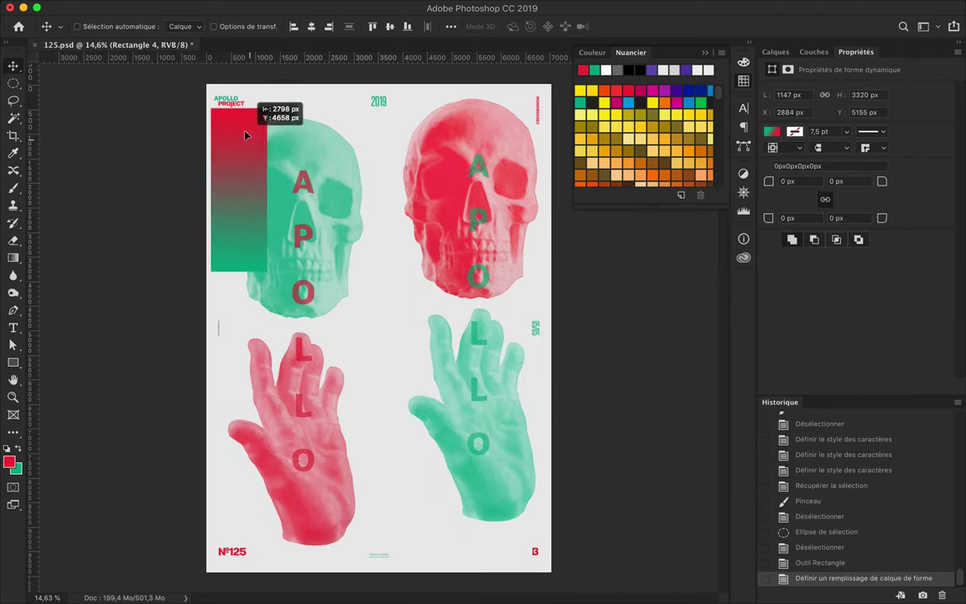
{"action": "left_click", "coordinate": [777, 56]}
{"action": "left_click_drag", "start_coordinate": [826, 130], "coordinate": [826, 352]}
{"action": "key", "text": "ctrl+t"}
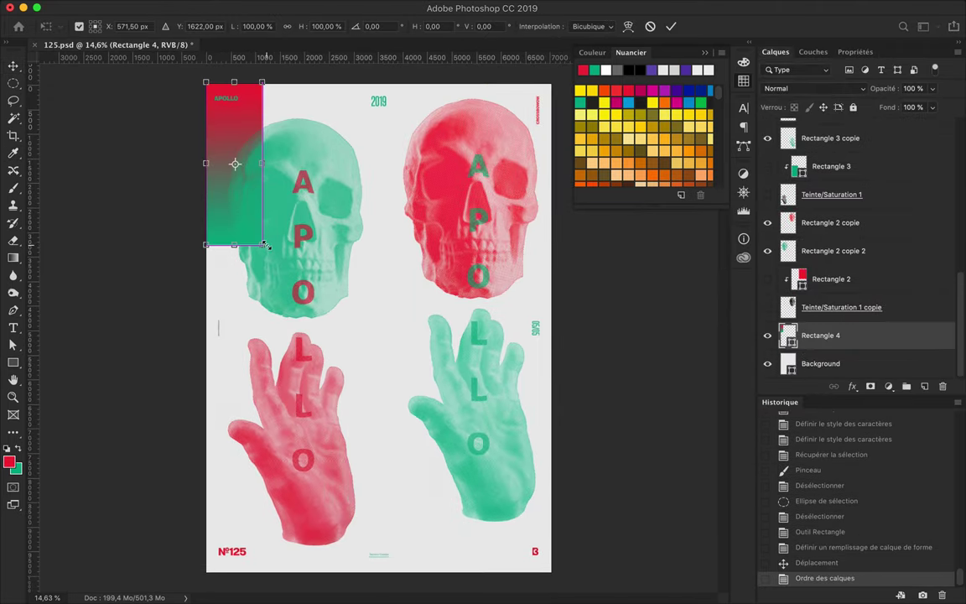
{"action": "left_click_drag", "start_coordinate": [262, 246], "coordinate": [388, 575]}
{"action": "key", "text": "Return"}
Step: Duplicate the rectangle onto the right half and reverse its gradient to green-to-red
{"action": "left_click_drag", "start_coordinate": [374, 410], "coordinate": [541, 408]}
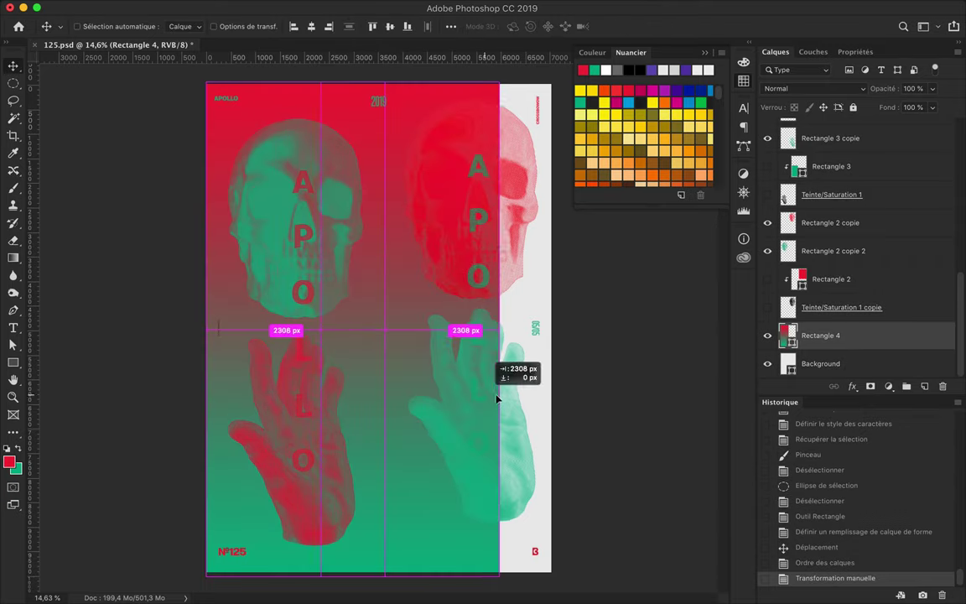
{"action": "key", "text": "ctrl+t"}
{"action": "key", "text": "Return"}
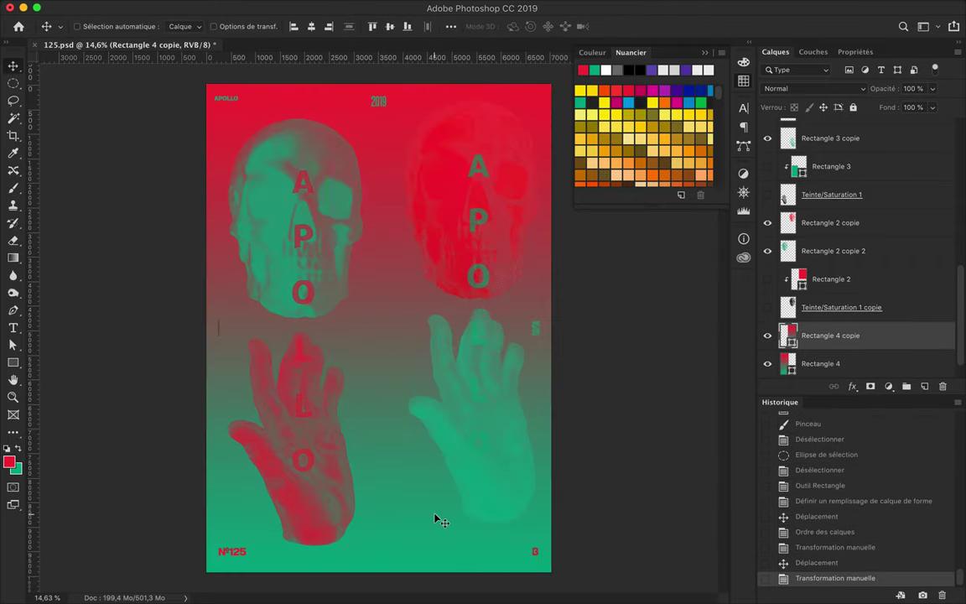
{"action": "key", "text": "a"}
{"action": "left_click", "coordinate": [233, 30]}
{"action": "left_click", "coordinate": [293, 212]}
{"action": "key", "text": "Return"}
Step: Select both gradient layers, Rectangle 4 and Rectangle 4 copie
{"action": "key", "text": "v"}
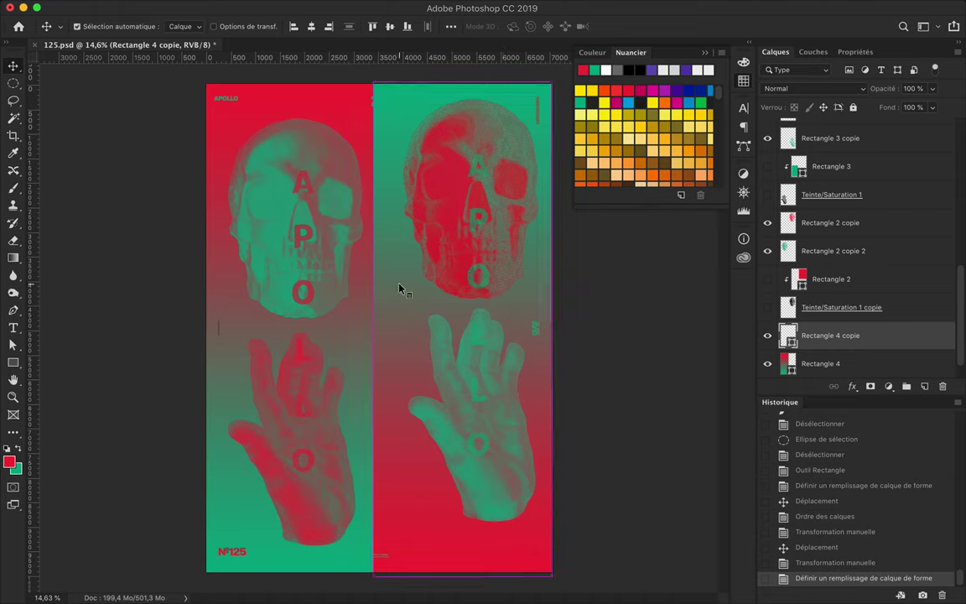
{"action": "scroll", "coordinate": [819, 334], "scroll_direction": "down", "scroll_amount": 1}
{"action": "left_click", "coordinate": [852, 335]}
{"action": "left_click", "coordinate": [831, 307], "text": "shift"}
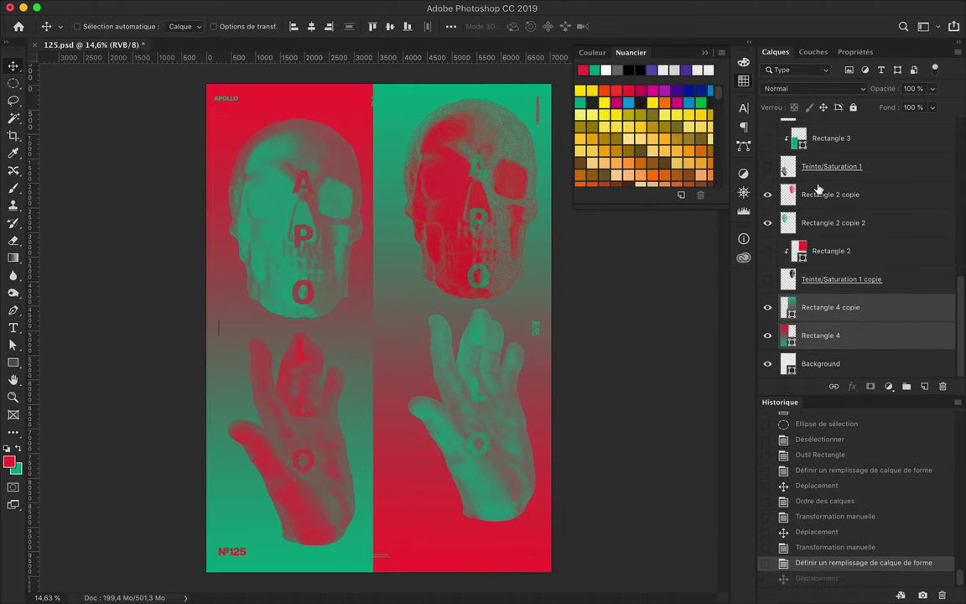
{"action": "left_click", "coordinate": [813, 88]}
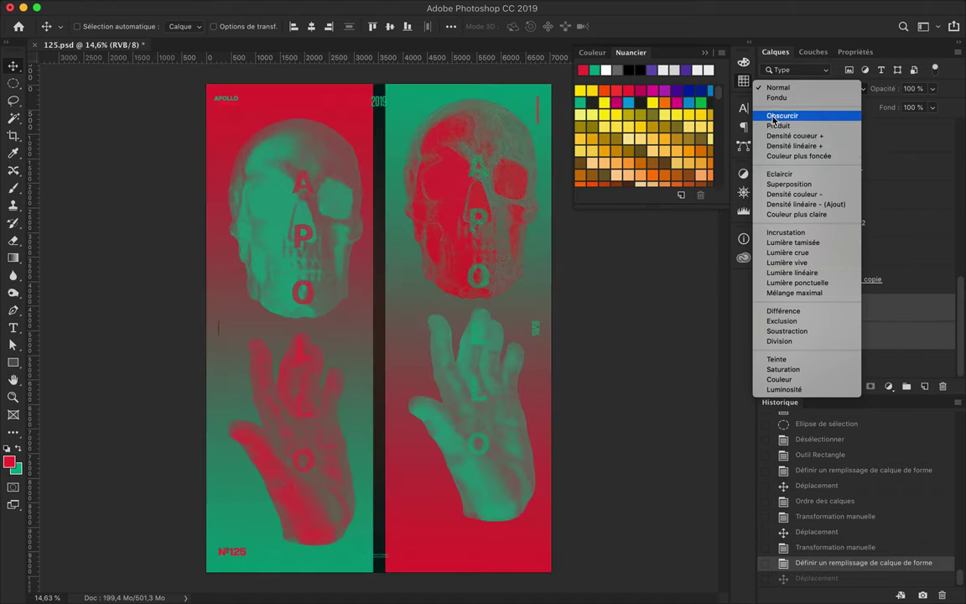
Step: Set both gradient panels to the Couleur blend mode and reposition the right panel
{"action": "left_click", "coordinate": [780, 380]}
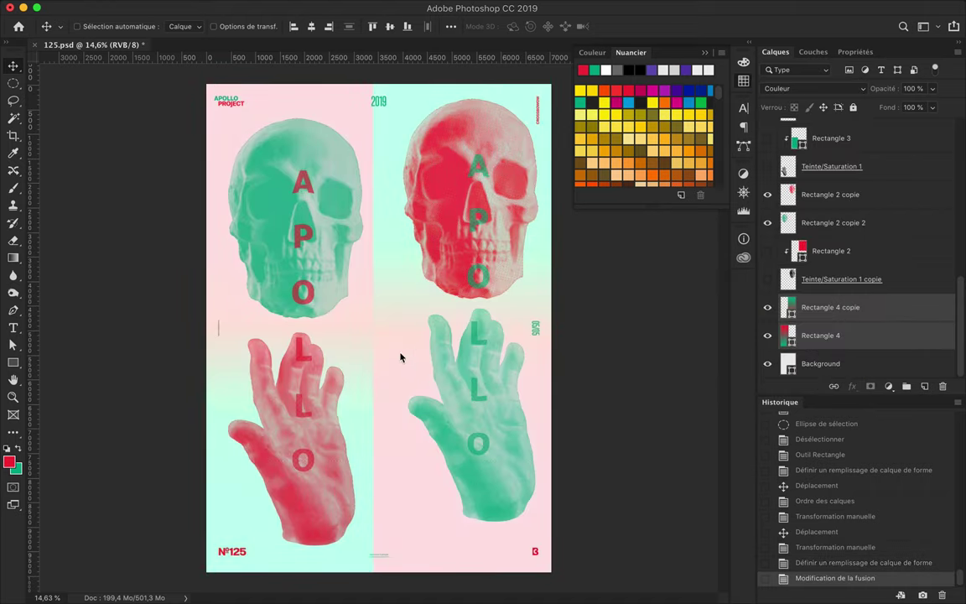
{"action": "left_click_drag", "start_coordinate": [394, 381], "coordinate": [400, 293]}
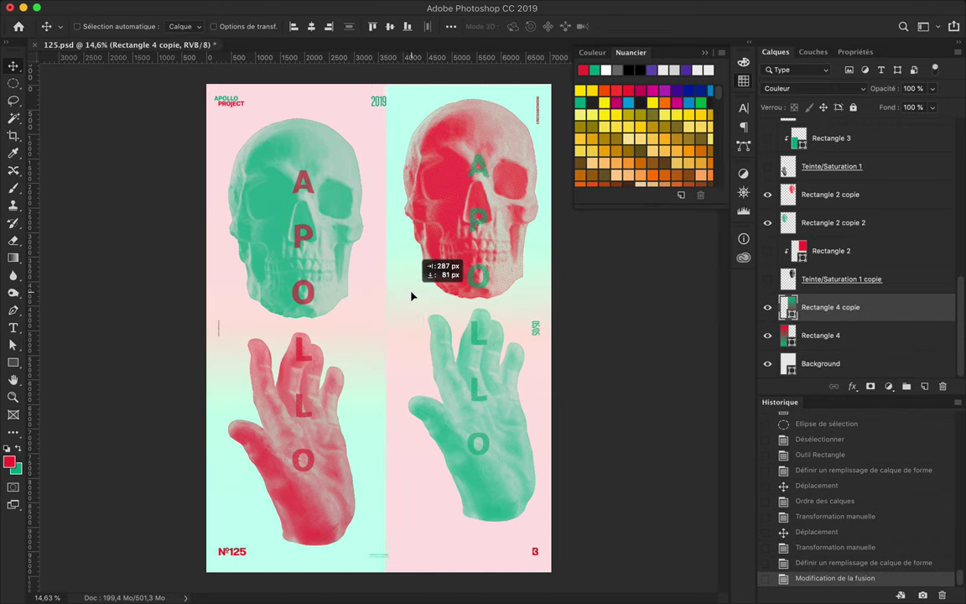
{"action": "left_click_drag", "start_coordinate": [410, 295], "coordinate": [411, 296]}
{"action": "key", "text": "super+plus"}
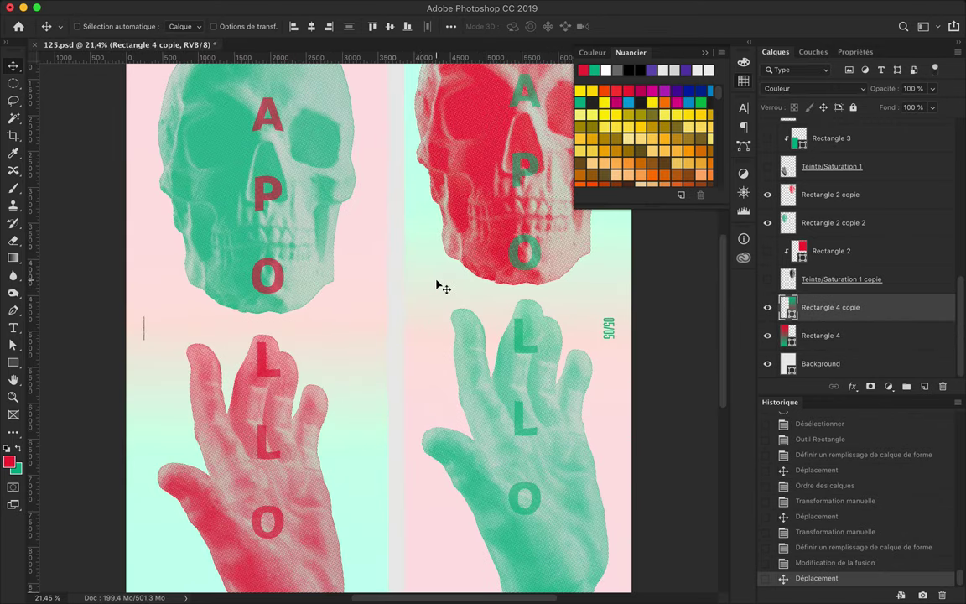
{"action": "scroll", "coordinate": [419, 284], "scroll_direction": "up", "scroll_amount": 3}
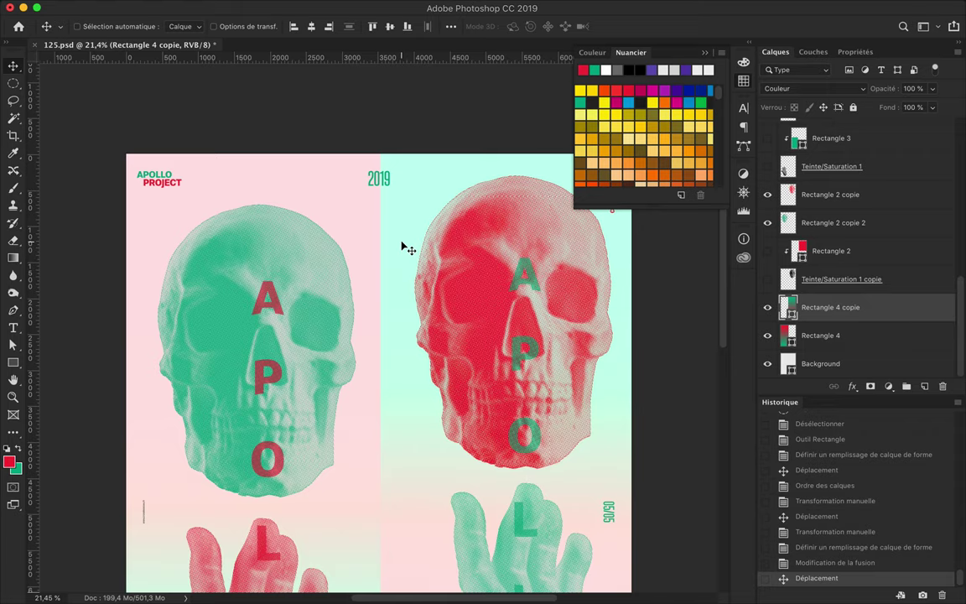
{"action": "key", "text": "super+0"}
{"action": "key", "text": "super+minus"}
Step: Widen the left panel (Rectangle 4) so it meets the divide near the centre
{"action": "left_click", "coordinate": [373, 328]}
{"action": "key", "text": "super+t"}
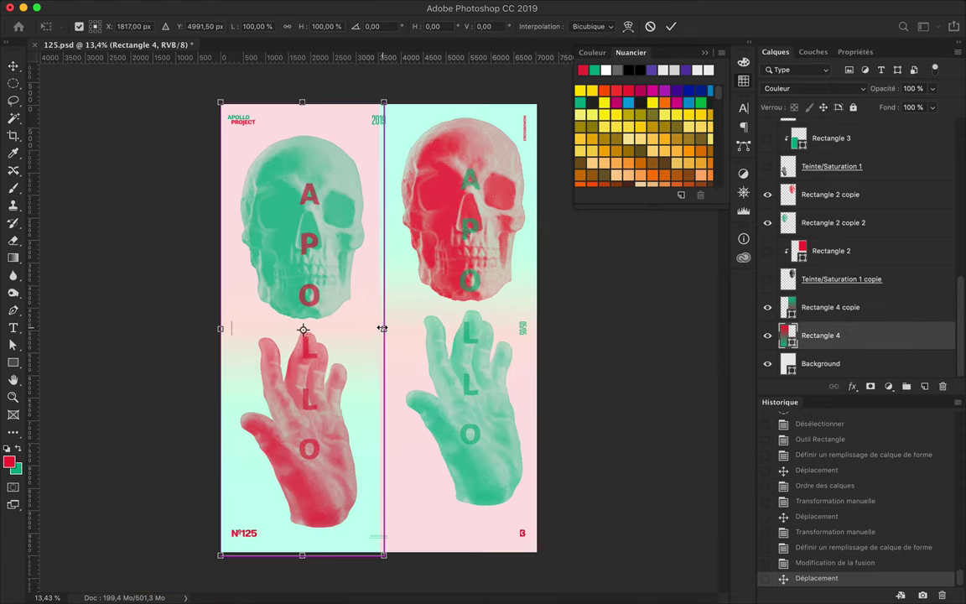
{"action": "left_click_drag", "start_coordinate": [375, 328], "coordinate": [388, 340]}
{"action": "scroll", "coordinate": [375, 328], "scroll_direction": "up", "scroll_amount": 10}
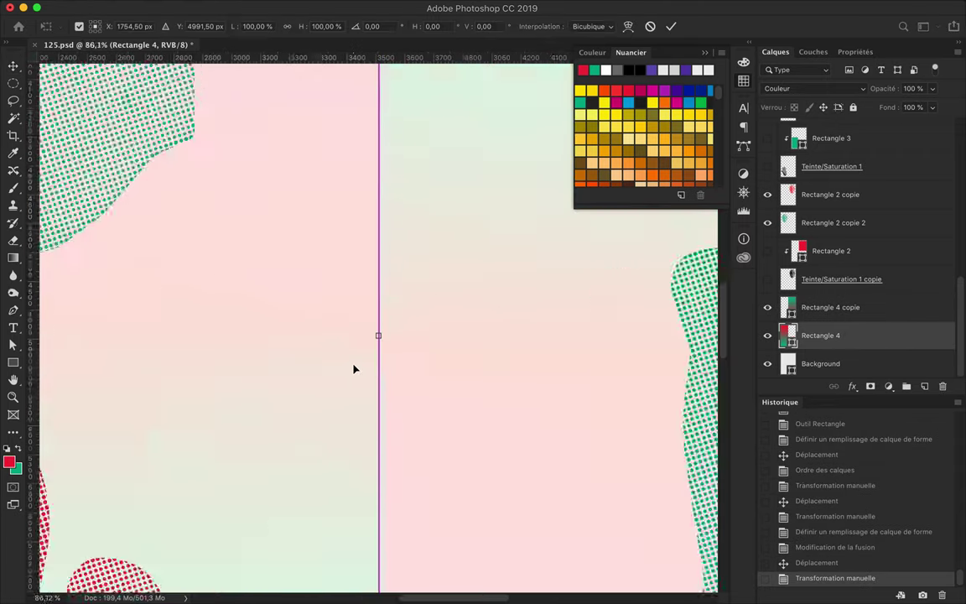
{"action": "scroll", "coordinate": [388, 340], "scroll_direction": "down", "scroll_amount": 10}
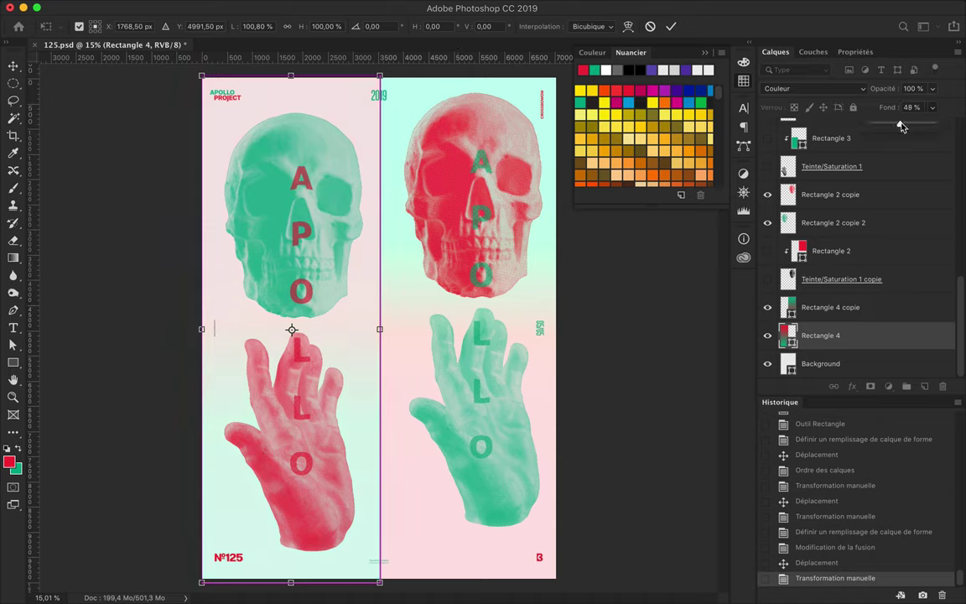
{"action": "key", "text": "Return"}
{"action": "left_click", "coordinate": [831, 307]}
Step: Lower the Fond (fill) of both gradient panels to 29%
{"action": "left_click_drag", "start_coordinate": [908, 123], "coordinate": [903, 126]}
{"action": "left_click", "coordinate": [830, 336]}
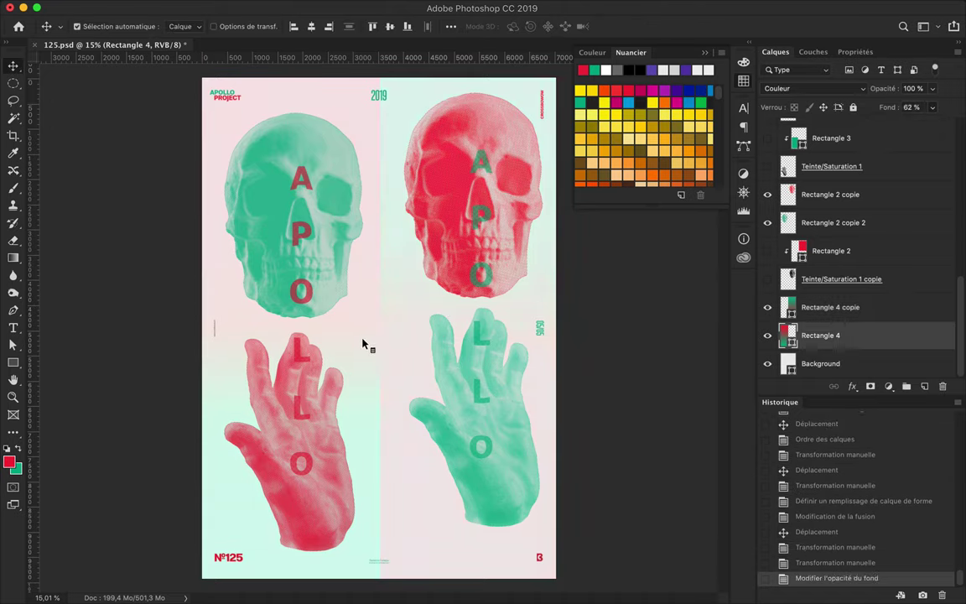
{"action": "key", "text": "shift+2"}
{"action": "key", "text": "shift+9"}
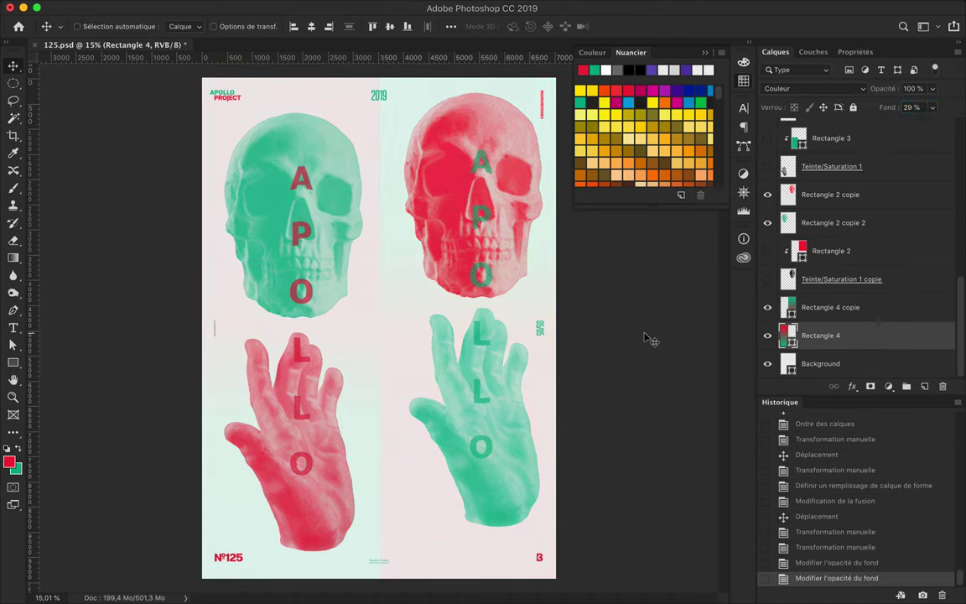
Step: Duplicate the red skull, then delete the duplicated copy
{"action": "scroll", "coordinate": [375, 212], "scroll_direction": "up", "scroll_amount": 1}
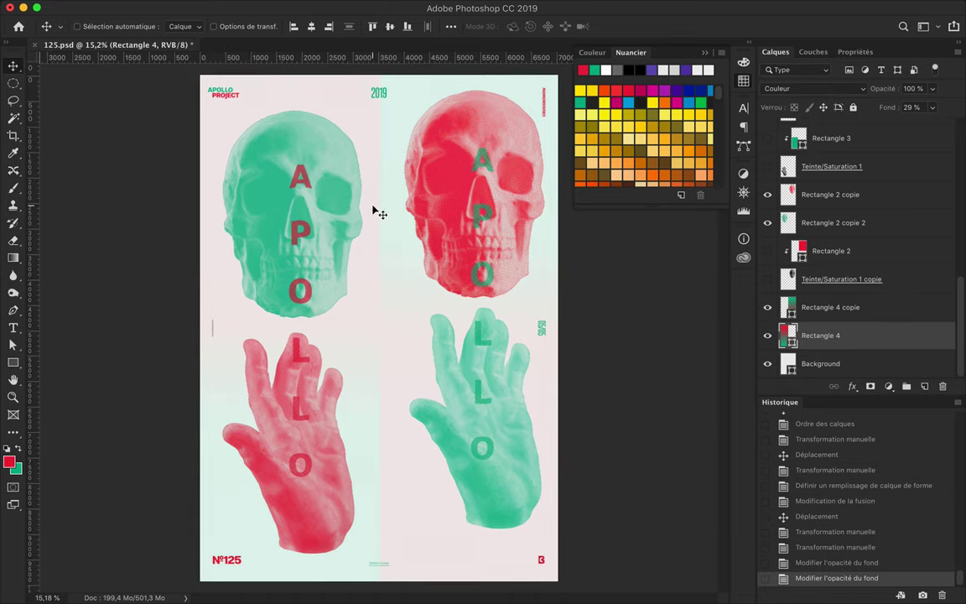
{"action": "scroll", "coordinate": [375, 212], "scroll_direction": "up", "scroll_amount": 1}
{"action": "scroll", "coordinate": [375, 212], "scroll_direction": "up", "scroll_amount": 2}
{"action": "mouse_move", "coordinate": [410, 211]}
{"action": "left_mouse_down"}
{"action": "mouse_move", "coordinate": [277, 401]}
{"action": "mouse_move", "coordinate": [204, 245]}
{"action": "mouse_move", "coordinate": [199, 276]}
{"action": "mouse_move", "coordinate": [231, 345]}
{"action": "mouse_move", "coordinate": [454, 478]}
{"action": "mouse_move", "coordinate": [459, 553]}
{"action": "left_mouse_up"}
{"action": "scroll", "coordinate": [277, 401], "scroll_direction": "down", "scroll_amount": 3}
{"action": "key", "text": "Delete"}
{"action": "scroll", "coordinate": [442, 358], "scroll_direction": "down", "scroll_amount": 2}
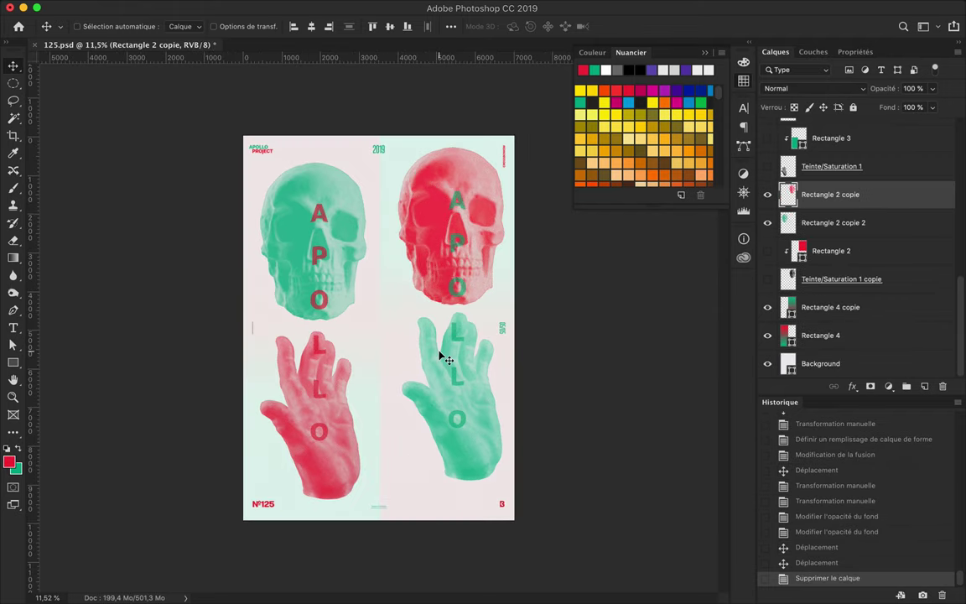
{"action": "key", "text": "u"}
{"action": "right_click", "coordinate": [13, 363]}
{"action": "left_click", "coordinate": [75, 411]}
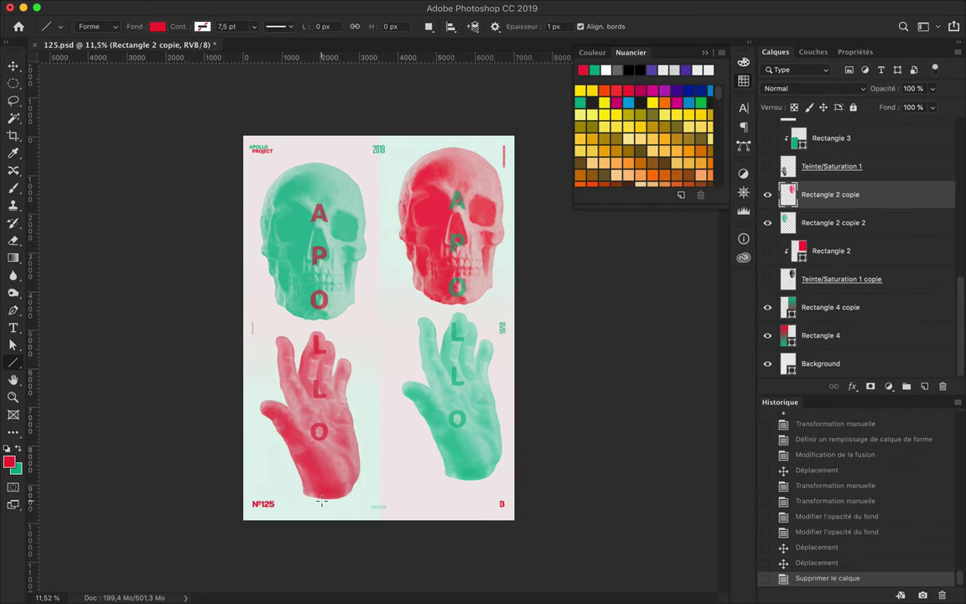
{"action": "left_click_drag", "start_coordinate": [342, 464], "coordinate": [371, 183]}
{"action": "left_click", "coordinate": [157, 26]}
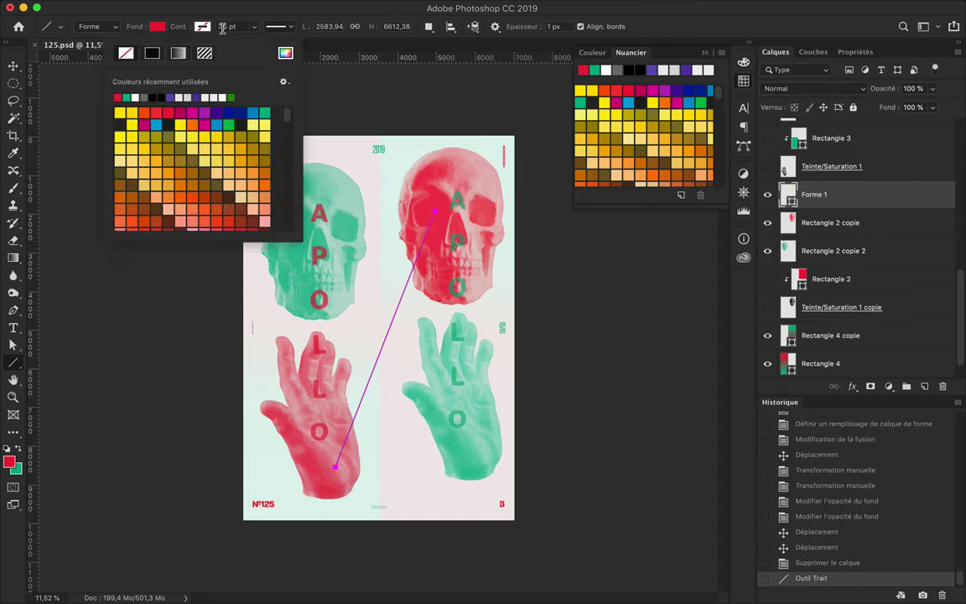
{"action": "key", "text": "v"}
{"action": "key", "text": "u"}
{"action": "left_click", "coordinate": [158, 26]}
{"action": "left_click", "coordinate": [199, 26]}
{"action": "left_click", "coordinate": [180, 109]}
{"action": "key", "text": "v"}
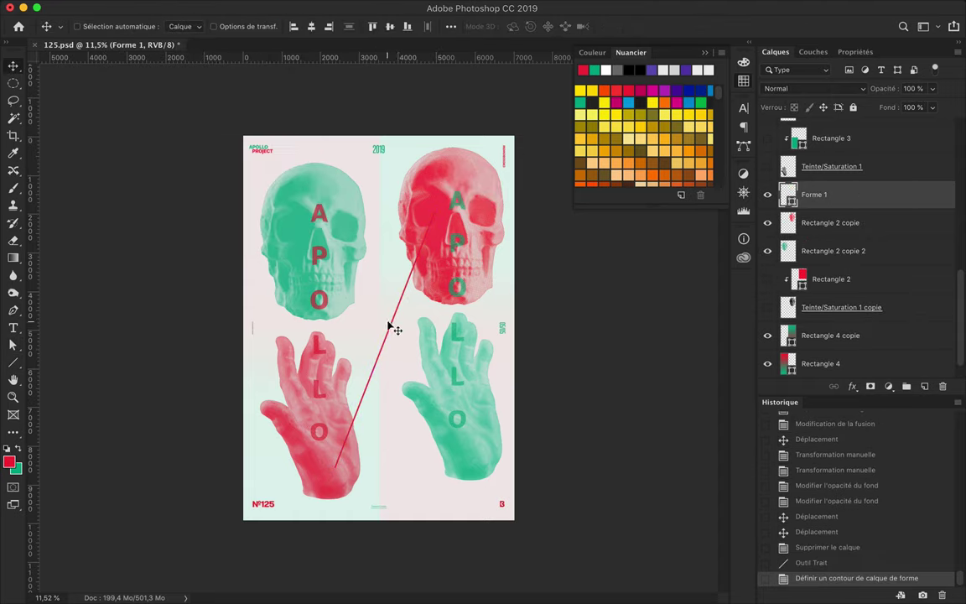
{"action": "key", "text": "a"}
{"action": "key", "text": "ctrl+c"}
{"action": "key", "text": "ctrl+v"}
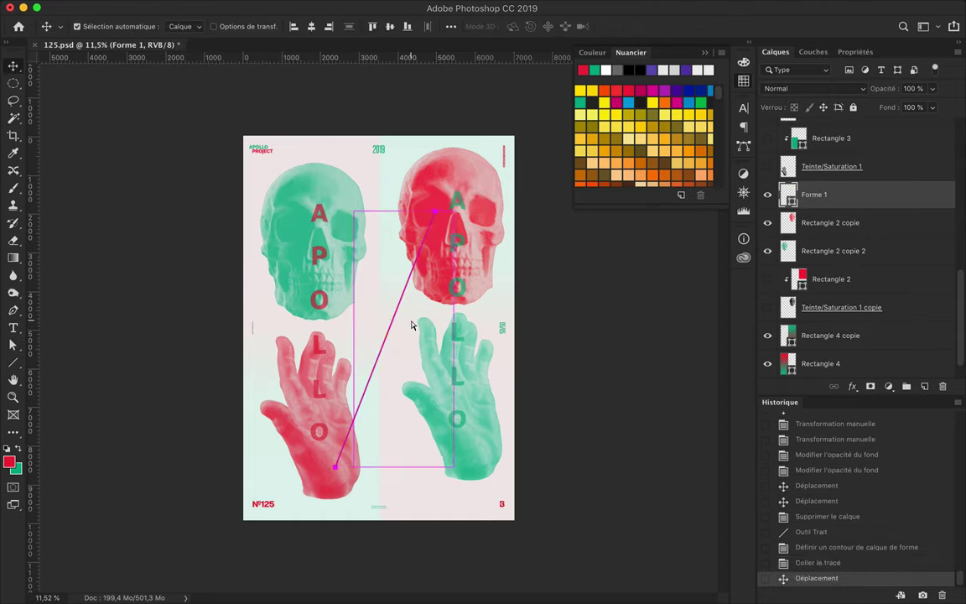
{"action": "left_click", "coordinate": [232, 26]}
{"action": "left_click", "coordinate": [199, 98]}
{"action": "key", "text": "v"}
{"action": "left_click", "coordinate": [173, 7]}
{"action": "left_click", "coordinate": [514, 472]}
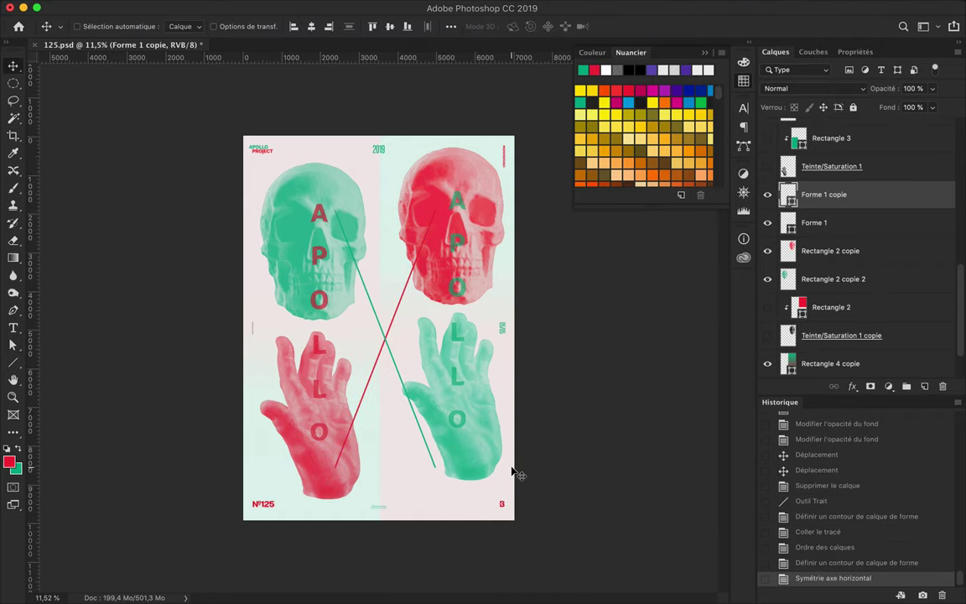
{"action": "left_click_drag", "start_coordinate": [399, 373], "coordinate": [412, 374]}
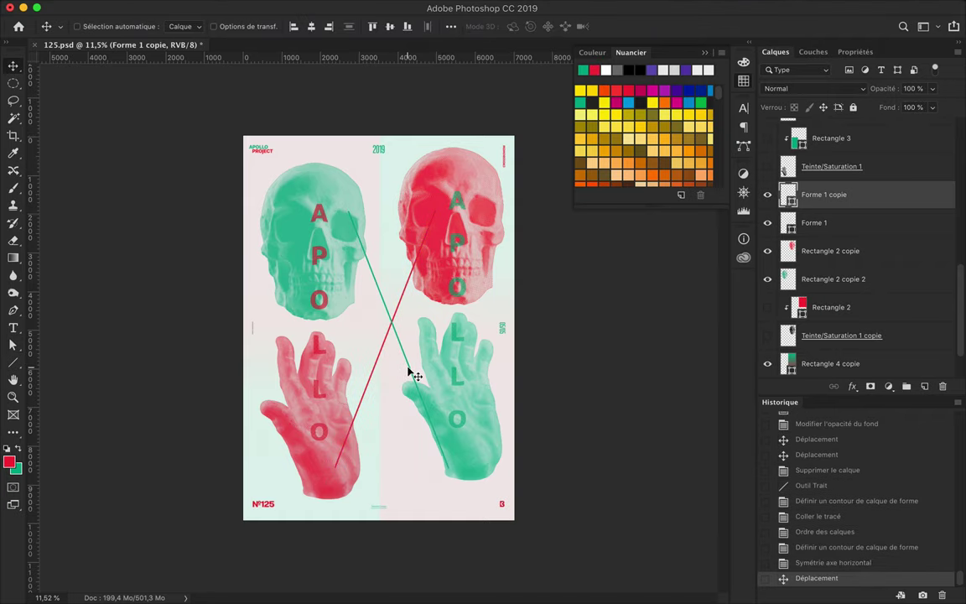
{"action": "key", "text": "BackSpace"}
{"action": "key", "text": "BackSpace"}
{"action": "key", "text": "ctrl+0"}
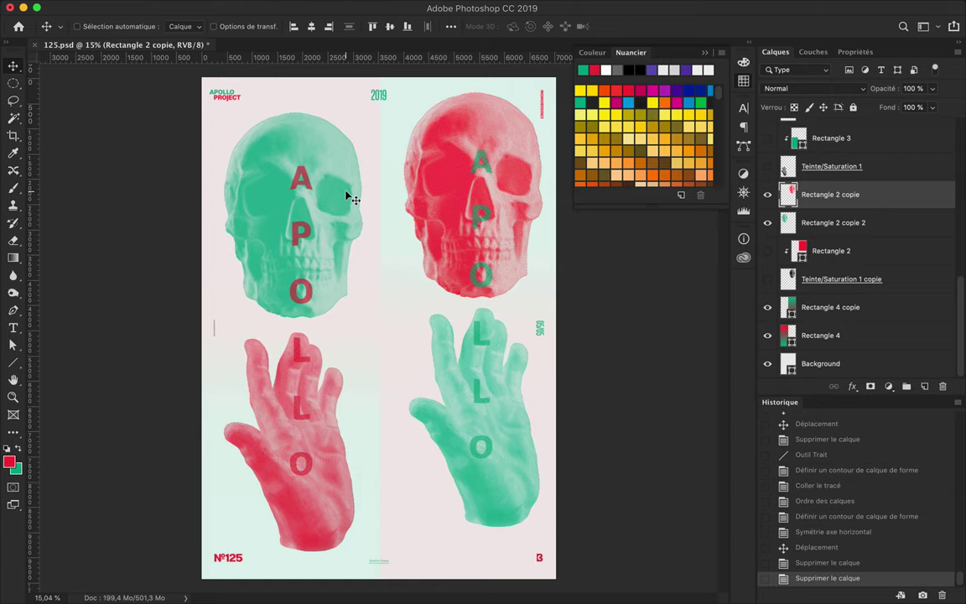
{"action": "key", "text": "u"}
Step: Draw a green 37.5 pt bar beside the left skull's A and a red copy on the right skull
{"action": "left_click_drag", "start_coordinate": [251, 177], "coordinate": [516, 161]}
{"action": "left_click", "coordinate": [277, 26]}
{"action": "left_click", "coordinate": [198, 101]}
{"action": "key", "text": "v"}
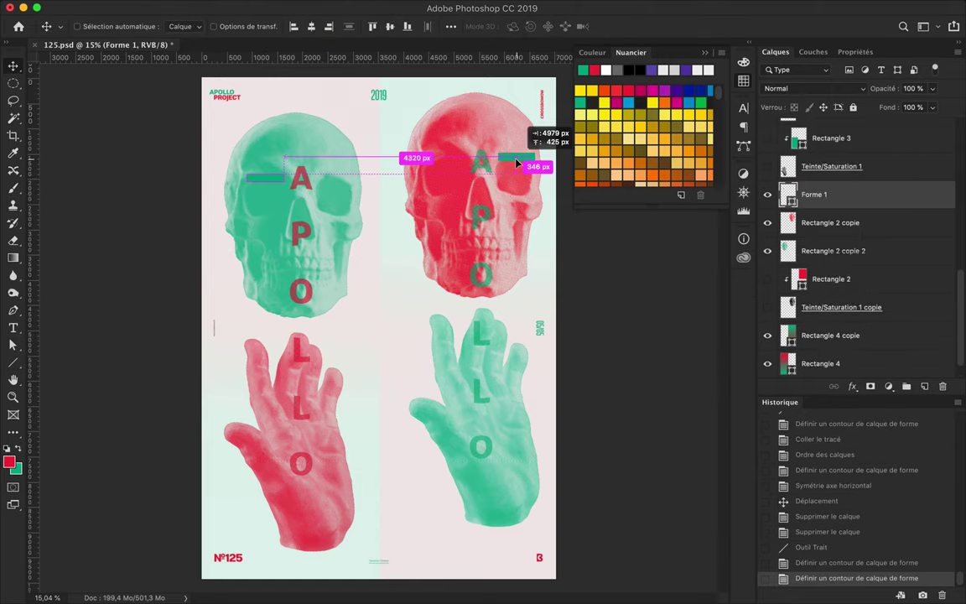
{"action": "key", "text": "a"}
{"action": "left_click", "coordinate": [277, 26]}
{"action": "left_click", "coordinate": [212, 102]}
Step: Copy the green bar, rotate it vertical, and place it between the right skull and hand
{"action": "key", "text": "v"}
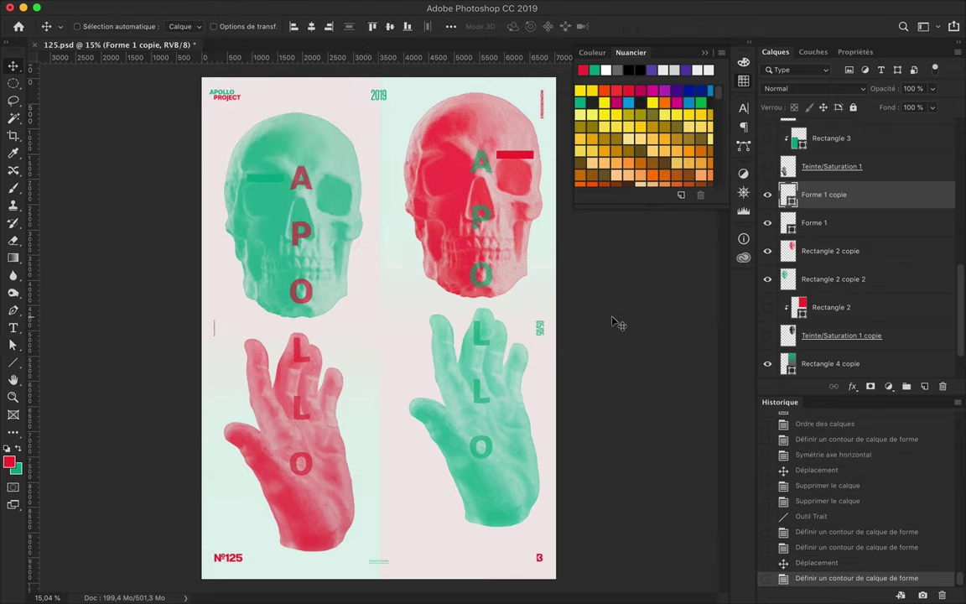
{"action": "mouse_move", "coordinate": [264, 183]}
{"action": "left_mouse_down"}
{"action": "mouse_move", "coordinate": [495, 351]}
{"action": "mouse_move", "coordinate": [454, 316]}
{"action": "left_mouse_up"}
{"action": "key", "text": "ctrl+t"}
{"action": "left_click_drag", "start_coordinate": [457, 326], "coordinate": [457, 276]}
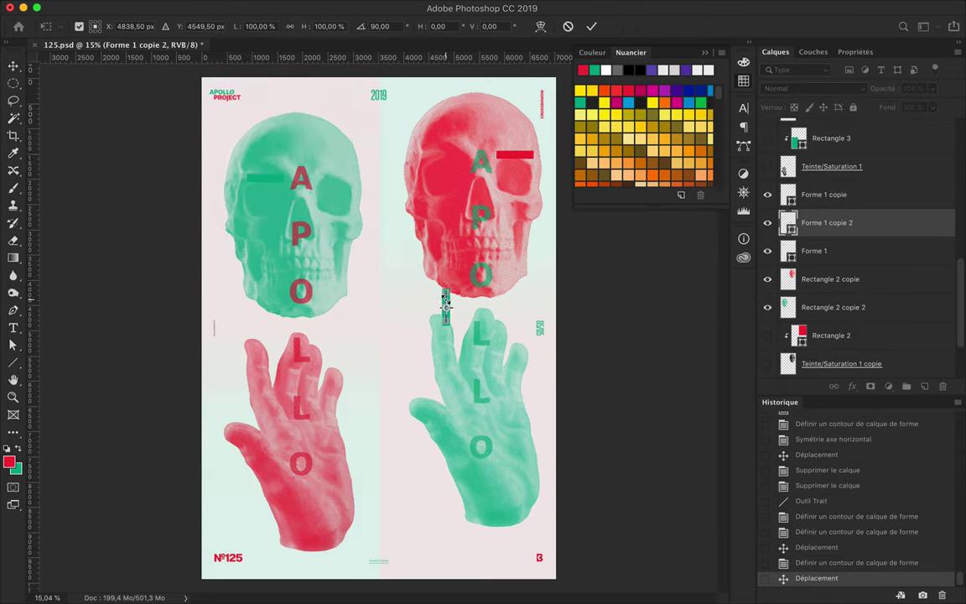
{"action": "key", "text": "Return"}
Step: Copy the red bar, rotate it vertical, and place it beside the left hand
{"action": "left_click_drag", "start_coordinate": [514, 155], "coordinate": [261, 324]}
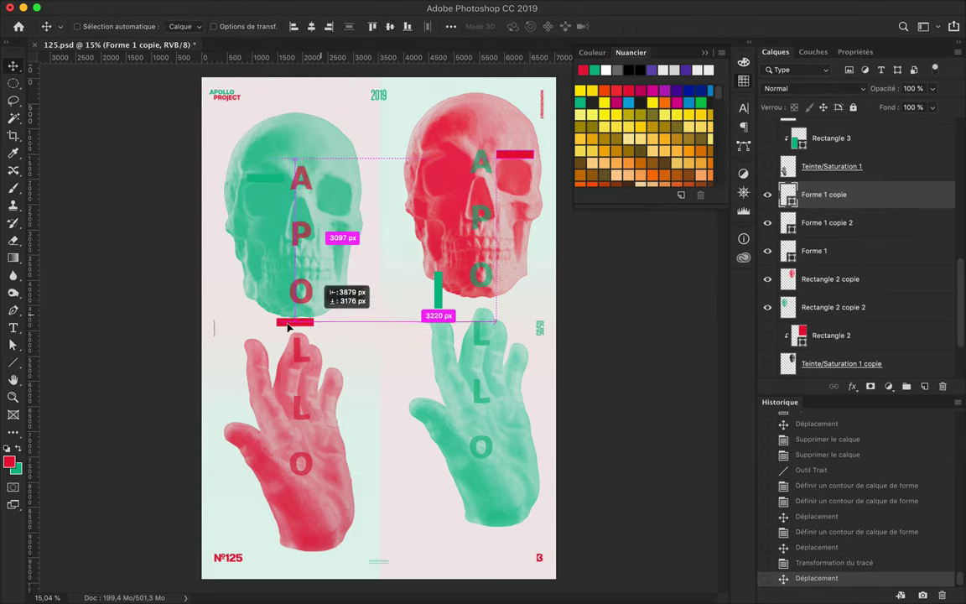
{"action": "key", "text": "ctrl+t"}
{"action": "key", "text": "Return"}
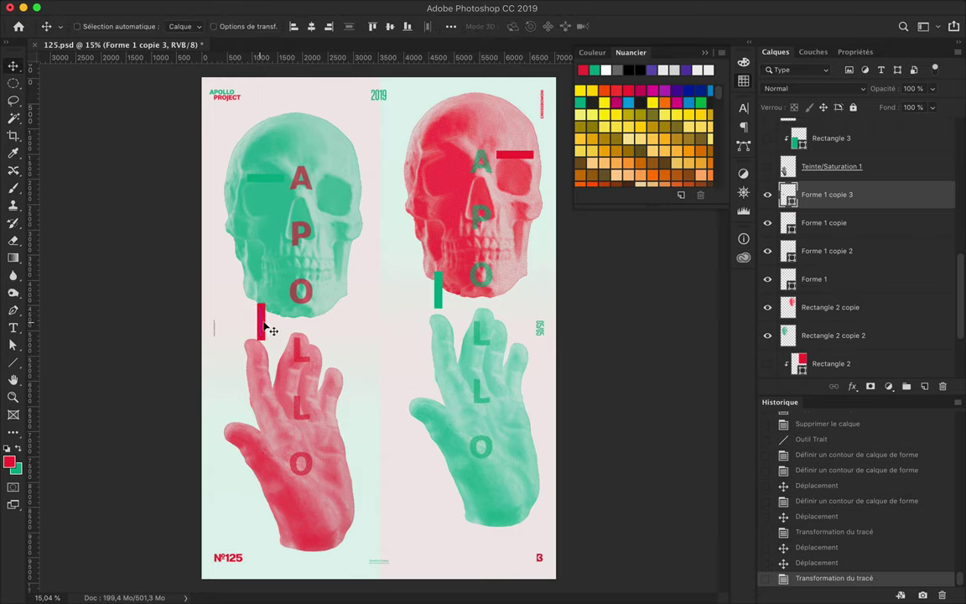
{"action": "left_click_drag", "start_coordinate": [257, 317], "coordinate": [257, 318]}
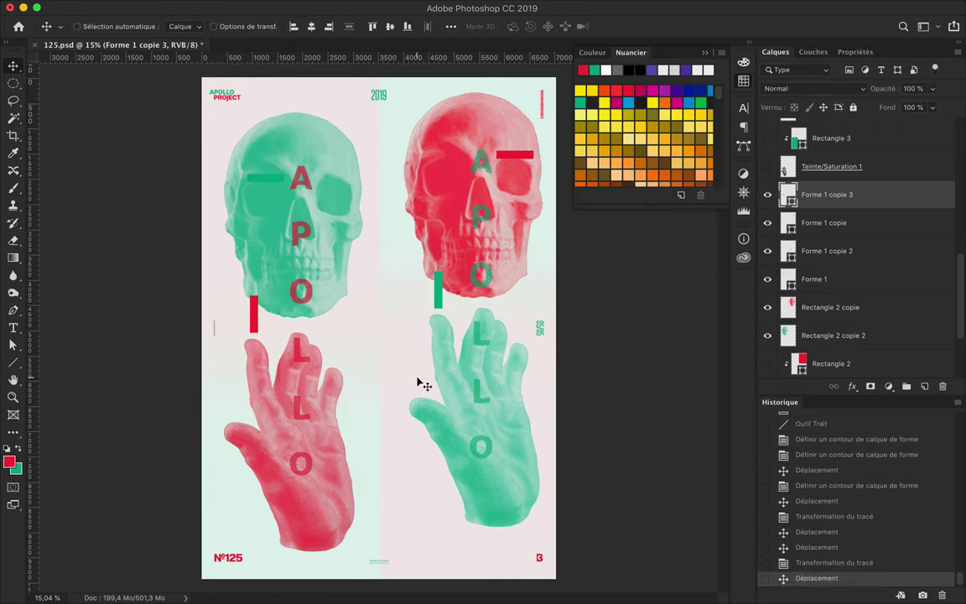
{"action": "scroll", "coordinate": [805, 277], "scroll_direction": "down", "scroll_amount": 3}
{"action": "left_click", "coordinate": [838, 231]}
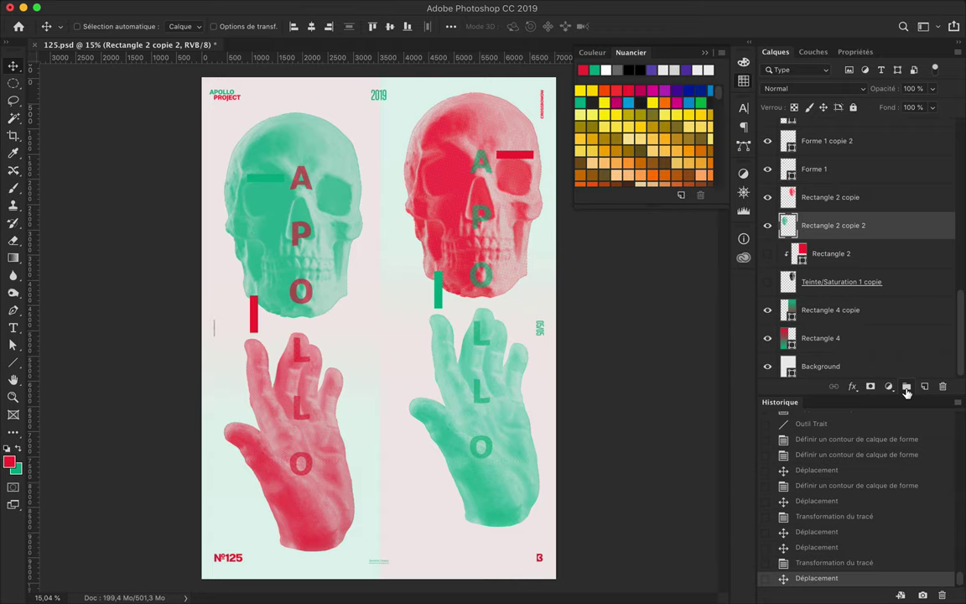
Step: Create two layer groups named Left and Right
{"action": "left_click", "coordinate": [906, 387]}
{"action": "double_click", "coordinate": [818, 204]}
{"action": "type", "text": "Left"}
{"action": "key", "text": "Return"}
{"action": "mouse_move", "coordinate": [839, 227]}
{"action": "left_mouse_down"}
{"action": "mouse_move", "coordinate": [822, 197]}
{"action": "mouse_move", "coordinate": [830, 186]}
{"action": "mouse_move", "coordinate": [801, 220]}
{"action": "left_mouse_up"}
{"action": "left_click", "coordinate": [906, 370]}
{"action": "double_click", "coordinate": [814, 177]}
{"action": "type", "text": "Right"}
{"action": "key", "text": "Return"}
Step: Sort the Forme 1 layers: copie and copie 2 into Right, Forme 1 and copie 3 into Left
{"action": "left_click", "coordinate": [710, 40]}
{"action": "key", "text": "v"}
{"action": "left_click", "coordinate": [780, 126]}
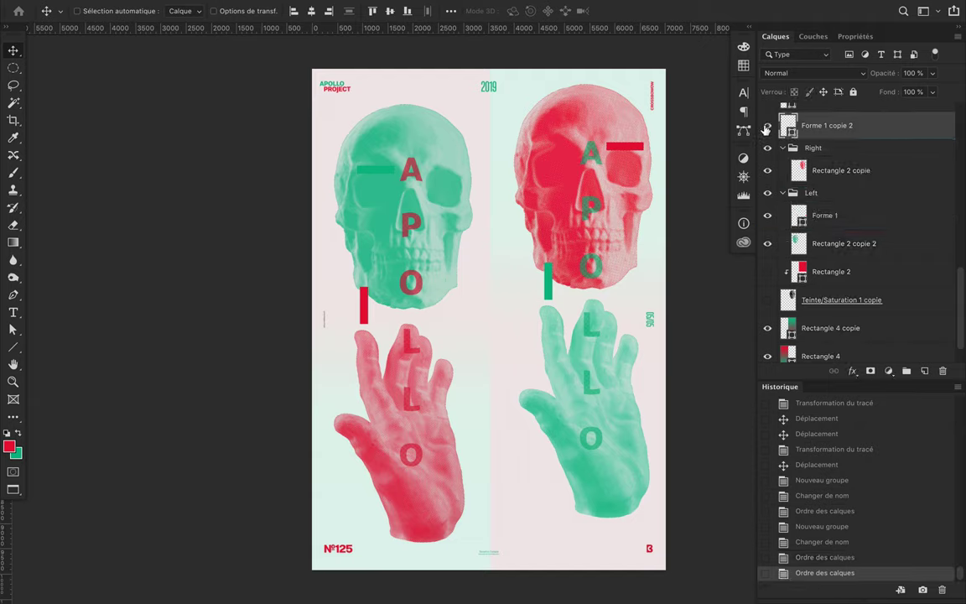
{"action": "left_click_drag", "start_coordinate": [765, 128], "coordinate": [831, 159]}
{"action": "left_click", "coordinate": [839, 210]}
{"action": "left_click_drag", "start_coordinate": [789, 256], "coordinate": [830, 226]}
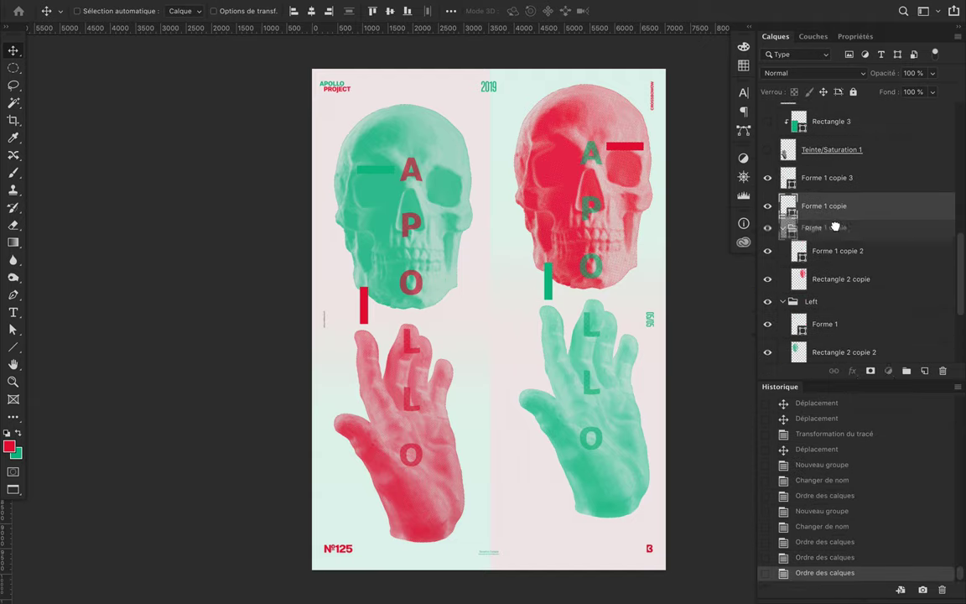
{"action": "left_click_drag", "start_coordinate": [827, 177], "coordinate": [813, 277]}
Step: Delete the hue/saturation and Rectangle 3 layers; move Rectangle 3 copie and APOLLO copie into Right
{"action": "left_click", "coordinate": [816, 148]}
{"action": "key", "text": "Delete"}
{"action": "scroll", "coordinate": [845, 257], "scroll_direction": "up", "scroll_amount": 3}
{"action": "left_click", "coordinate": [844, 252]}
{"action": "key", "text": "Delete"}
{"action": "left_click_drag", "start_coordinate": [827, 219], "coordinate": [819, 243]}
{"action": "left_click", "coordinate": [826, 191]}
{"action": "mouse_move", "coordinate": [826, 191]}
{"action": "left_mouse_down"}
{"action": "mouse_move", "coordinate": [822, 218]}
{"action": "mouse_move", "coordinate": [806, 209]}
{"action": "left_mouse_up"}
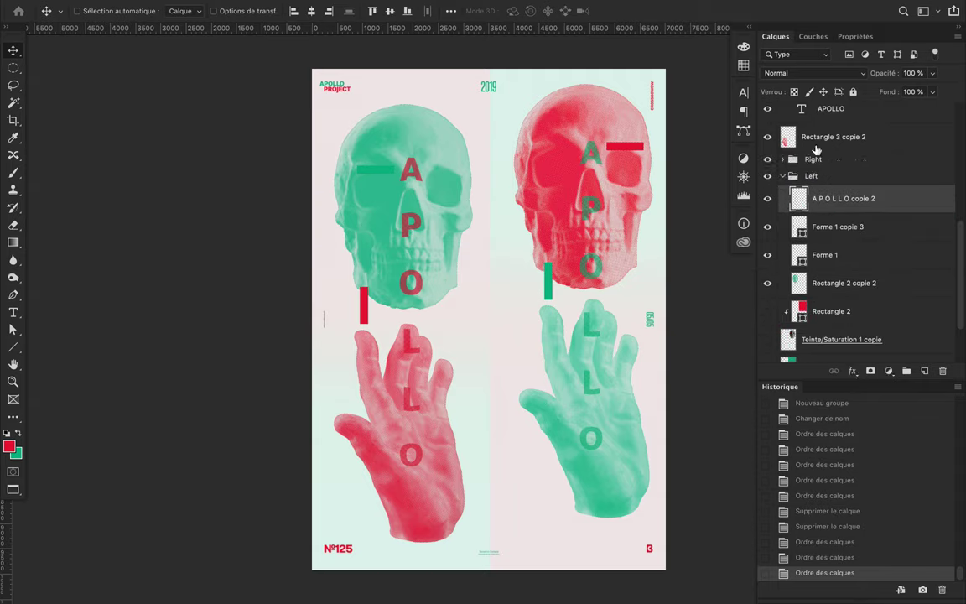
Step: Nudge the Left group slightly and shift the Right group up and left
{"action": "scroll", "coordinate": [839, 252], "scroll_direction": "up", "scroll_amount": 3}
{"action": "left_click", "coordinate": [783, 261]}
{"action": "left_click", "coordinate": [811, 261]}
{"action": "left_click_drag", "start_coordinate": [442, 209], "coordinate": [453, 226]}
{"action": "left_click", "coordinate": [814, 245]}
{"action": "mouse_move", "coordinate": [625, 237]}
{"action": "left_mouse_down"}
{"action": "mouse_move", "coordinate": [610, 235]}
{"action": "mouse_move", "coordinate": [566, 146]}
{"action": "left_mouse_up"}
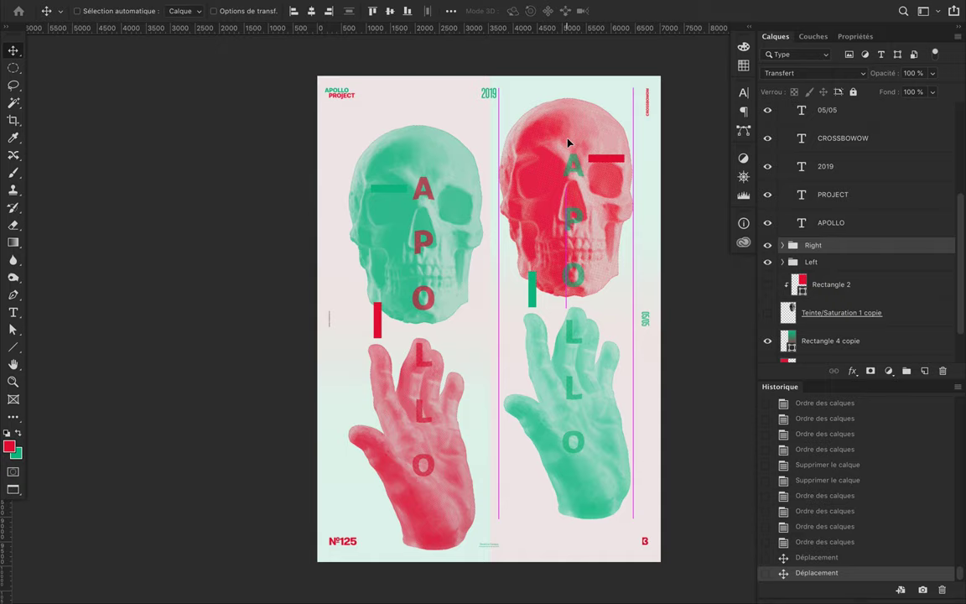
Step: Switch to full-screen view with a black pasteboard around the poster
{"action": "key", "text": "f"}
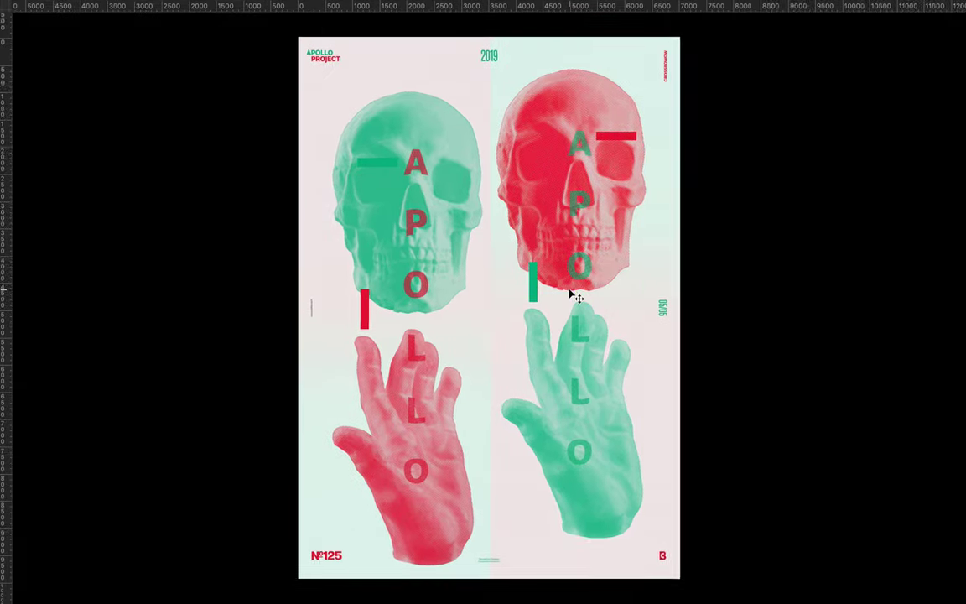
{"action": "right_click", "coordinate": [786, 391]}
{"action": "left_click", "coordinate": [827, 422]}
{"action": "right_click", "coordinate": [831, 446]}
{"action": "left_click", "coordinate": [830, 447]}
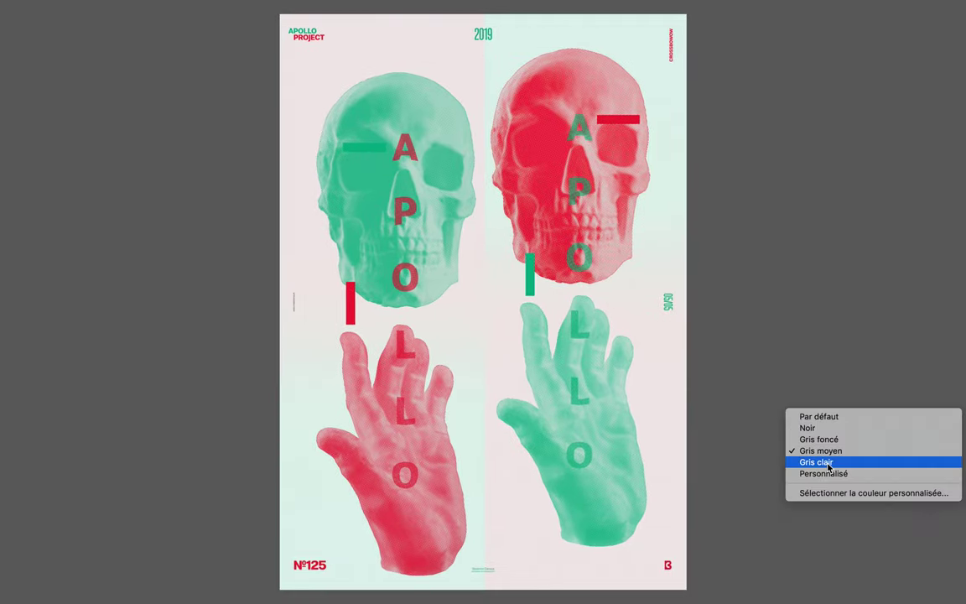
{"action": "right_click", "coordinate": [820, 429]}
{"action": "left_click", "coordinate": [827, 438]}
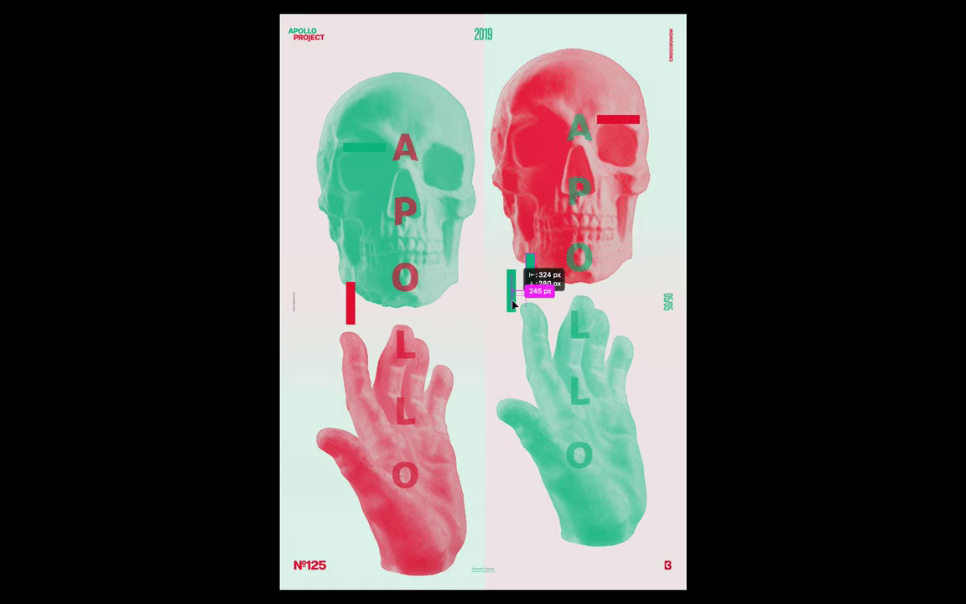
Step: Rotate the green vertical bar horizontal and place it between the two hands
{"action": "left_click_drag", "start_coordinate": [514, 304], "coordinate": [495, 323]}
{"action": "key", "text": "f"}
{"action": "key", "text": "ctrl+t"}
{"action": "mouse_move", "coordinate": [420, 281]}
{"action": "left_mouse_down"}
{"action": "mouse_move", "coordinate": [384, 313]}
{"action": "mouse_move", "coordinate": [380, 423]}
{"action": "left_mouse_up"}
{"action": "key", "text": "Return"}
Step: Select the left skull's layer and draw a thin rectangular selection strip on it
{"action": "scroll", "coordinate": [463, 359], "scroll_direction": "right", "scroll_amount": 2}
{"action": "left_click", "coordinate": [252, 129]}
{"action": "key", "text": "m"}
{"action": "left_click_drag", "start_coordinate": [235, 88], "coordinate": [243, 326]}
{"action": "right_click", "coordinate": [13, 83]}
{"action": "left_click", "coordinate": [84, 81]}
{"action": "mouse_move", "coordinate": [235, 88]}
{"action": "left_mouse_down"}
{"action": "mouse_move", "coordinate": [253, 335]}
{"action": "mouse_move", "coordinate": [240, 354]}
{"action": "left_mouse_up"}
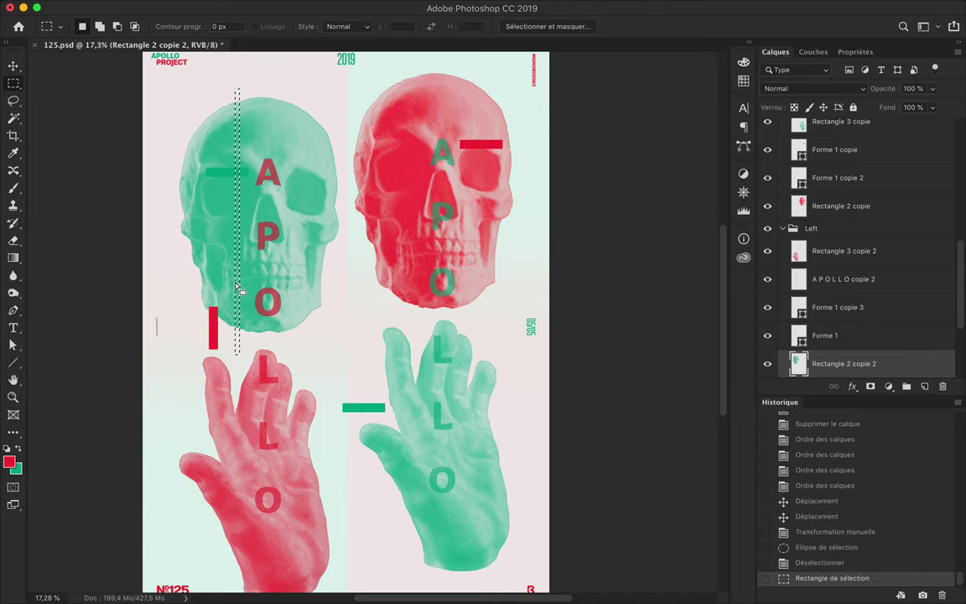
{"action": "key", "text": "ctrl+c"}
{"action": "key", "text": "Delete"}
{"action": "key", "text": "ctrl+d"}
{"action": "key", "text": "ctrl+v"}
{"action": "key", "text": "v"}
{"action": "left_click_drag", "start_coordinate": [239, 184], "coordinate": [241, 147]}
{"action": "key", "text": "ctrl+0"}
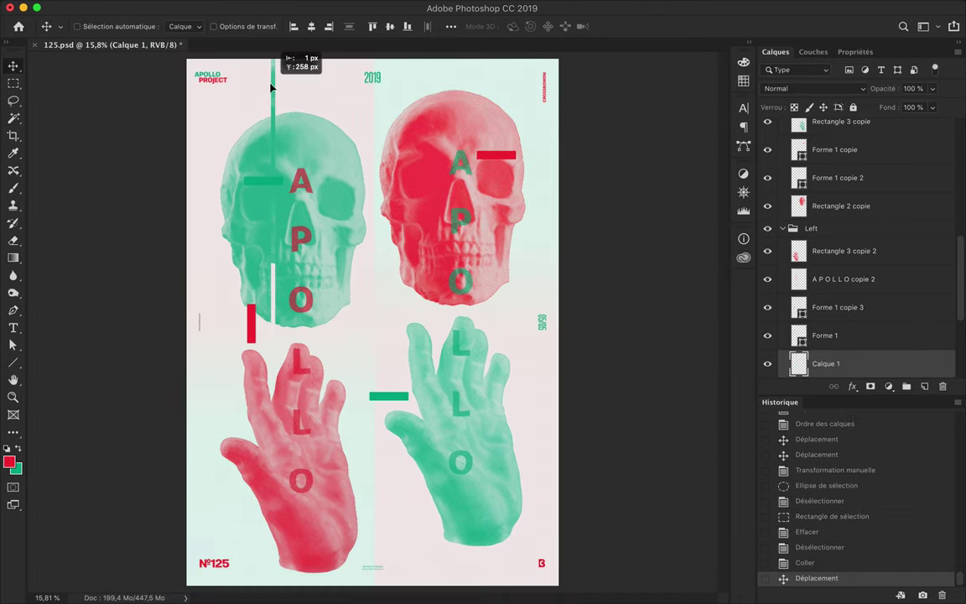
{"action": "key", "text": "ctrl+alt+z"}
{"action": "key", "text": "ctrl+alt+z"}
{"action": "key", "text": "ctrl+alt+z"}
{"action": "key", "text": "ctrl+alt+z"}
{"action": "key", "text": "ctrl+d"}
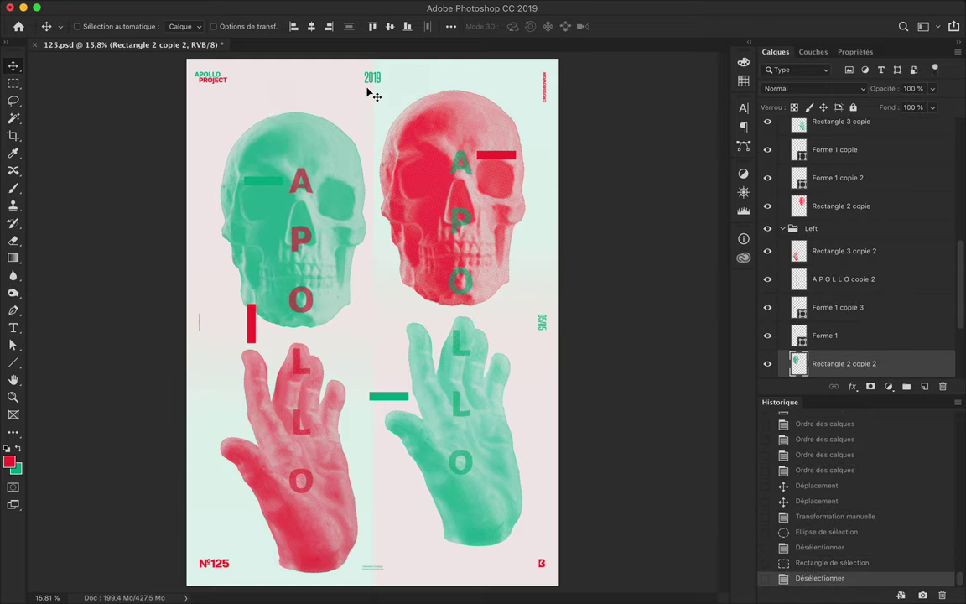
{"action": "scroll", "coordinate": [653, 151], "scroll_direction": "down", "scroll_amount": 2}
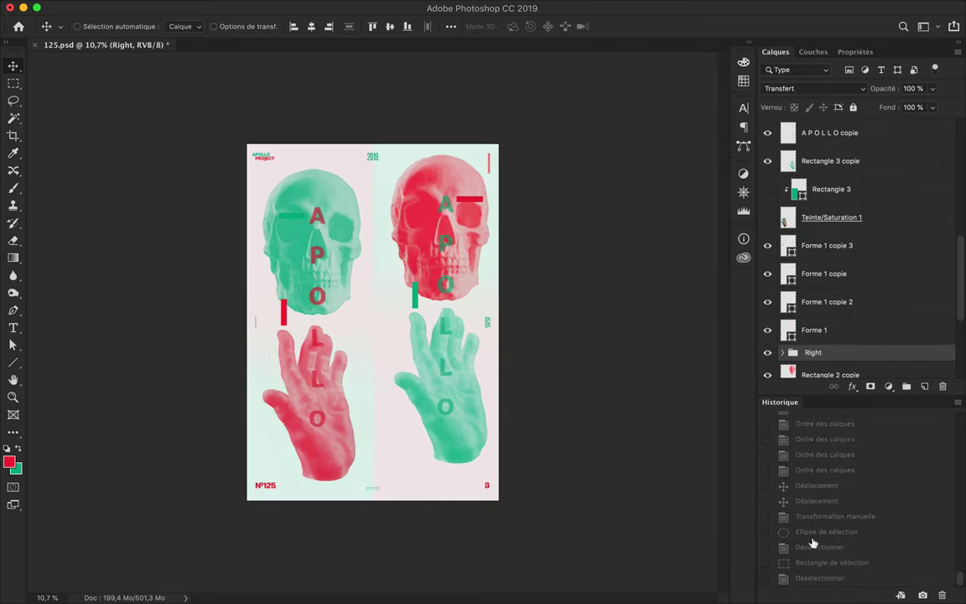
Step: Nudge the Right group slightly and change the Fond (fill) of Rectangle 4 copie
{"action": "scroll", "coordinate": [845, 243], "scroll_direction": "up", "scroll_amount": 4}
{"action": "left_click", "coordinate": [833, 198]}
{"action": "left_click_drag", "start_coordinate": [442, 270], "coordinate": [446, 270]}
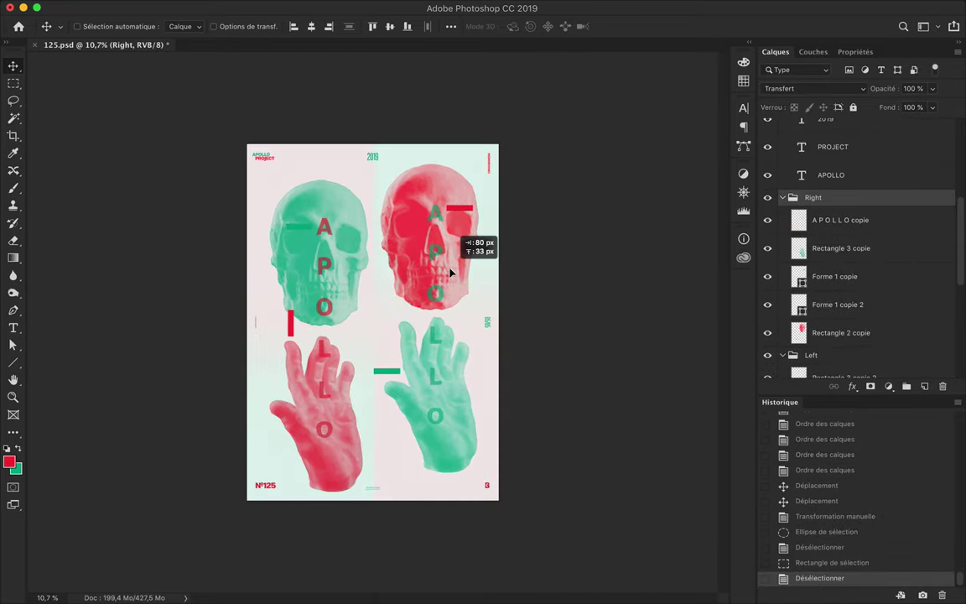
{"action": "scroll", "coordinate": [847, 252], "scroll_direction": "down", "scroll_amount": 5}
{"action": "left_click", "coordinate": [830, 363]}
{"action": "left_click_drag", "start_coordinate": [931, 107], "coordinate": [921, 111]}
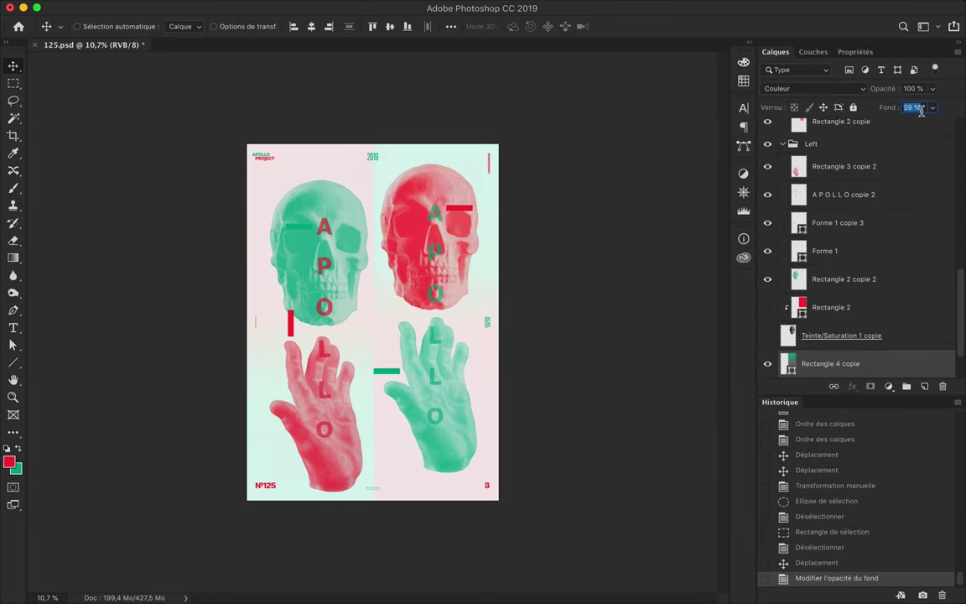